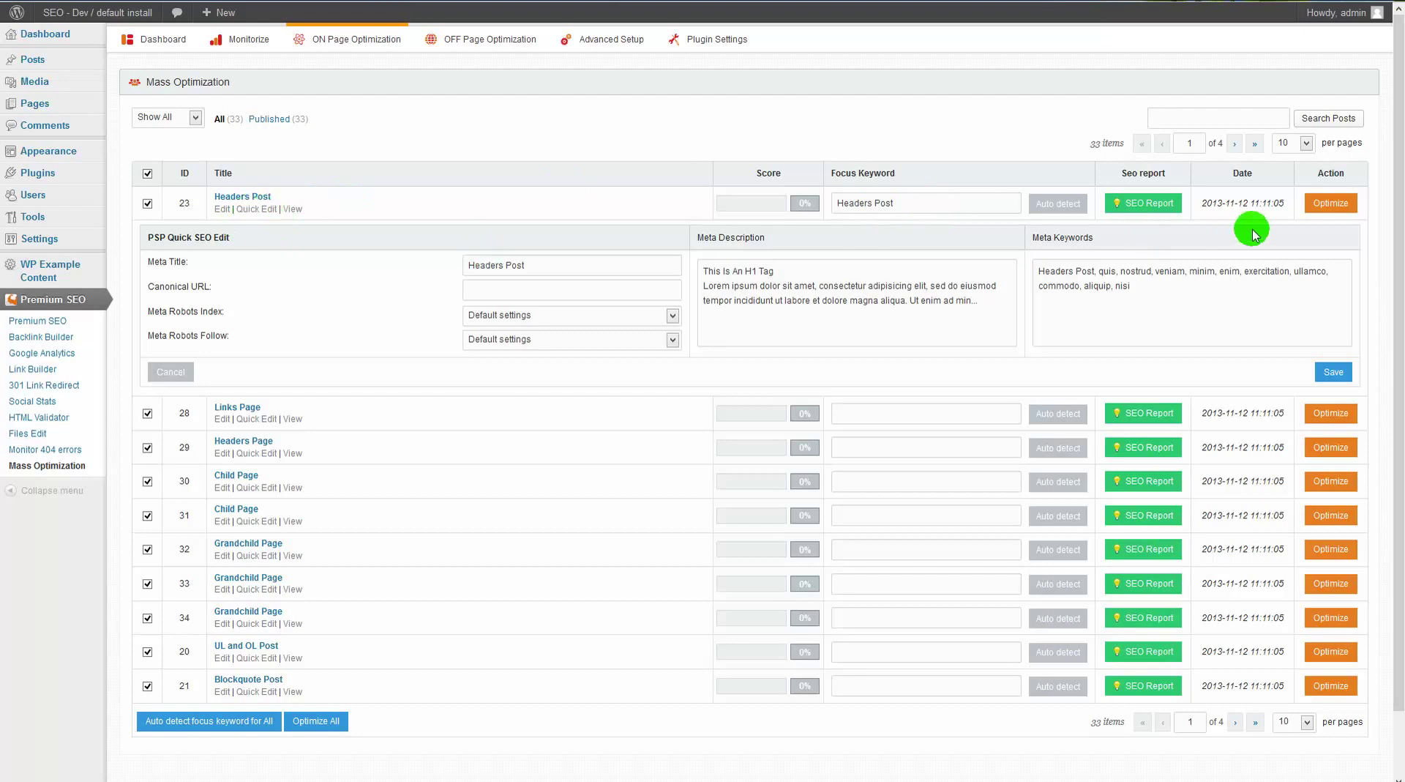
# Step: Optimize the Headers Post, and auto-detect focus keywords and mass-optimize all items on the first list page
pyautogui.click(1328, 204)
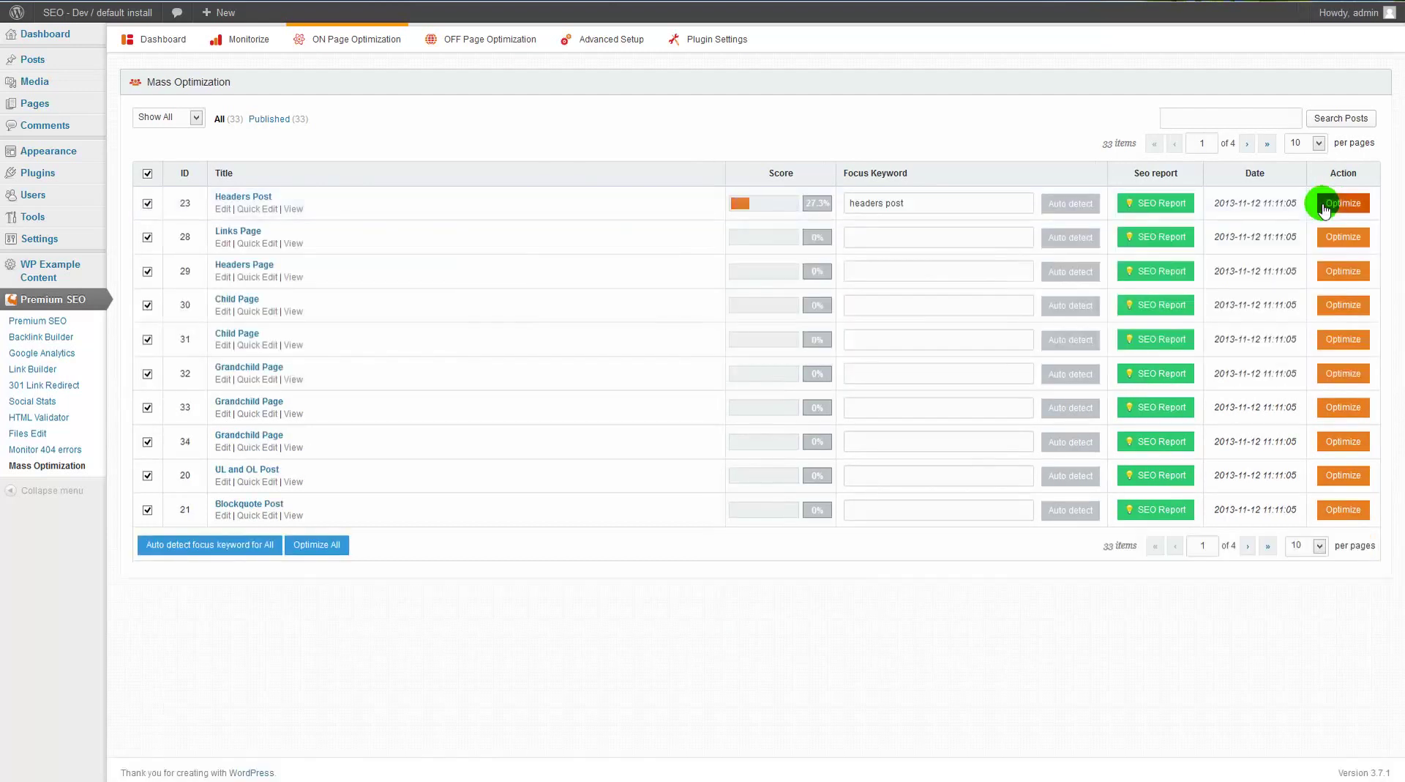
pyautogui.click(238, 554)
pyautogui.click(313, 547)
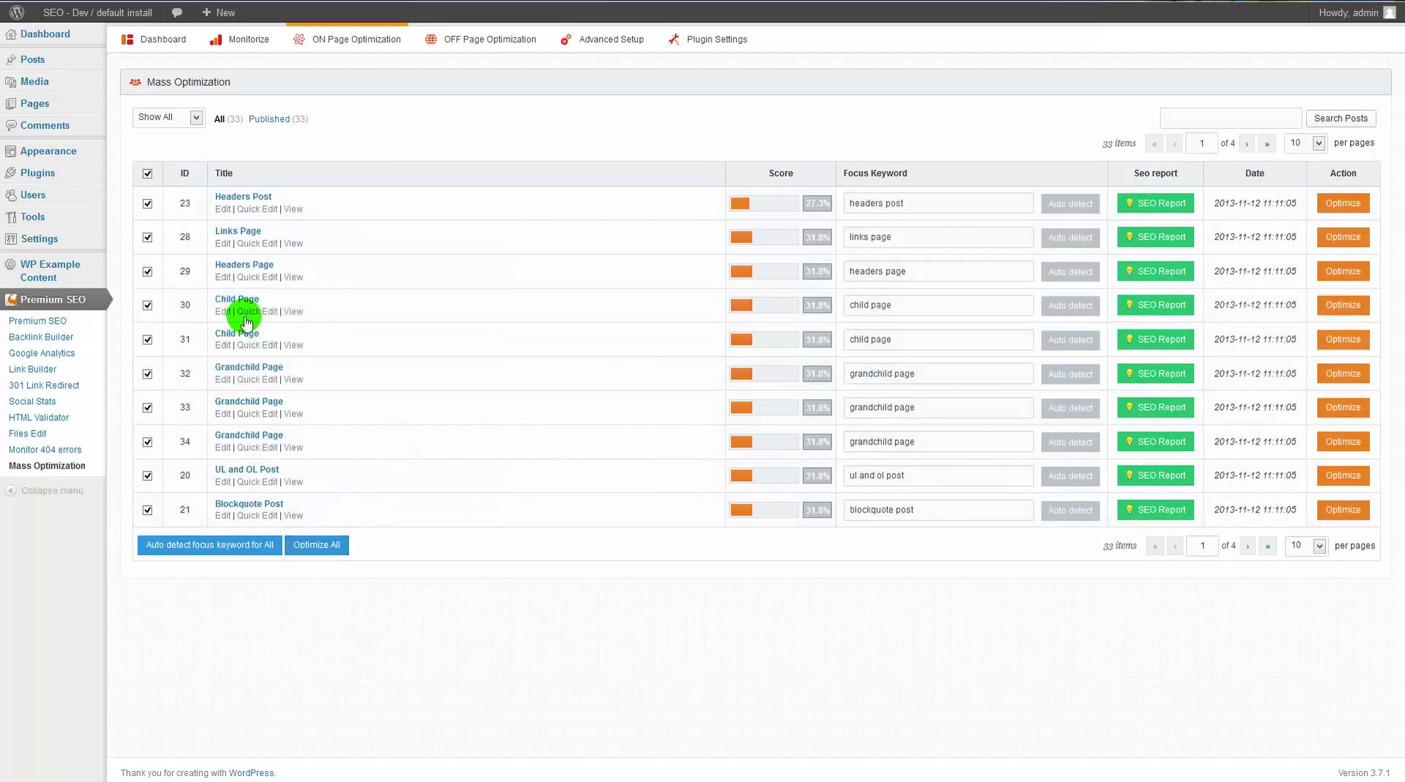
# Step: Examine the quick-edit meta description and keywords of the Child Page with ID 30, and check its SEO report
pyautogui.click(254, 313)
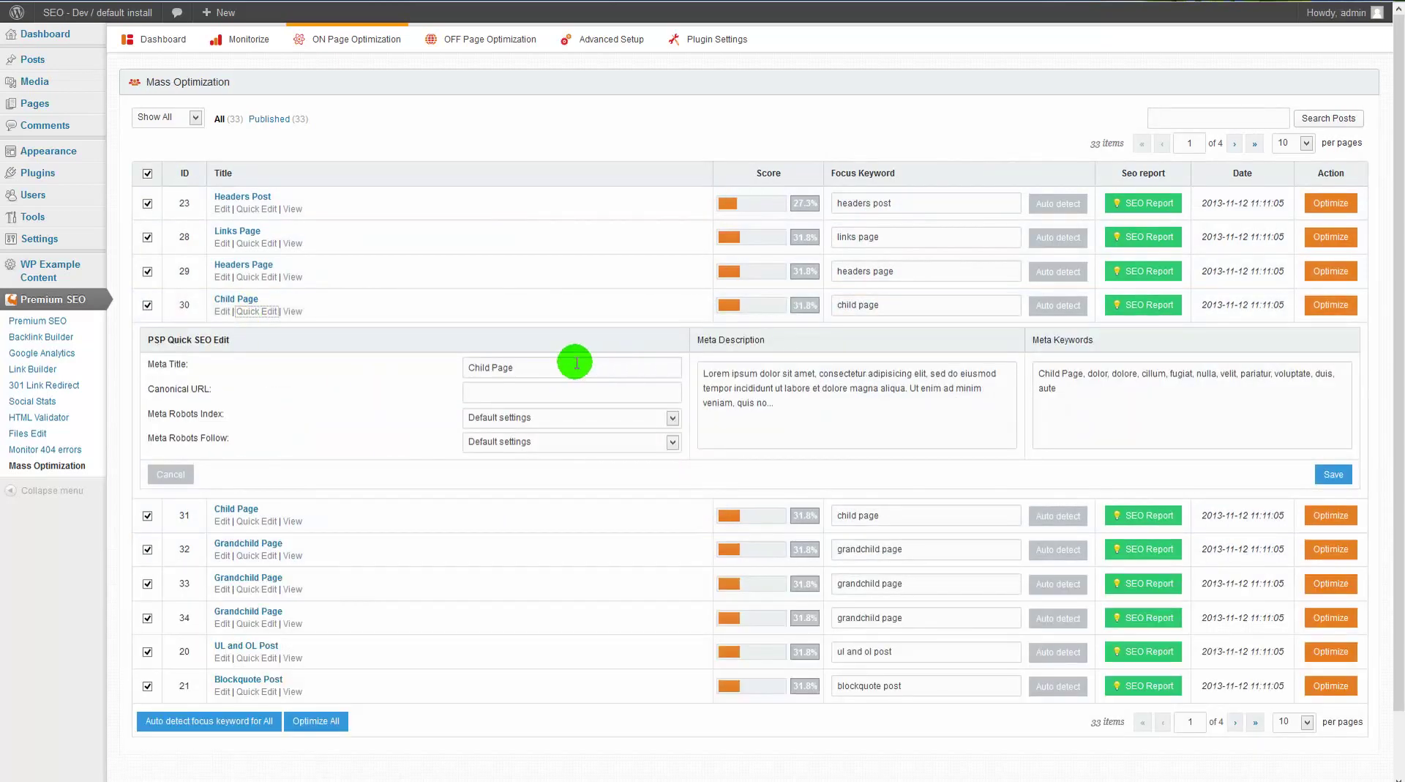
pyautogui.moveTo(847, 415); pyautogui.dragTo(721, 380)
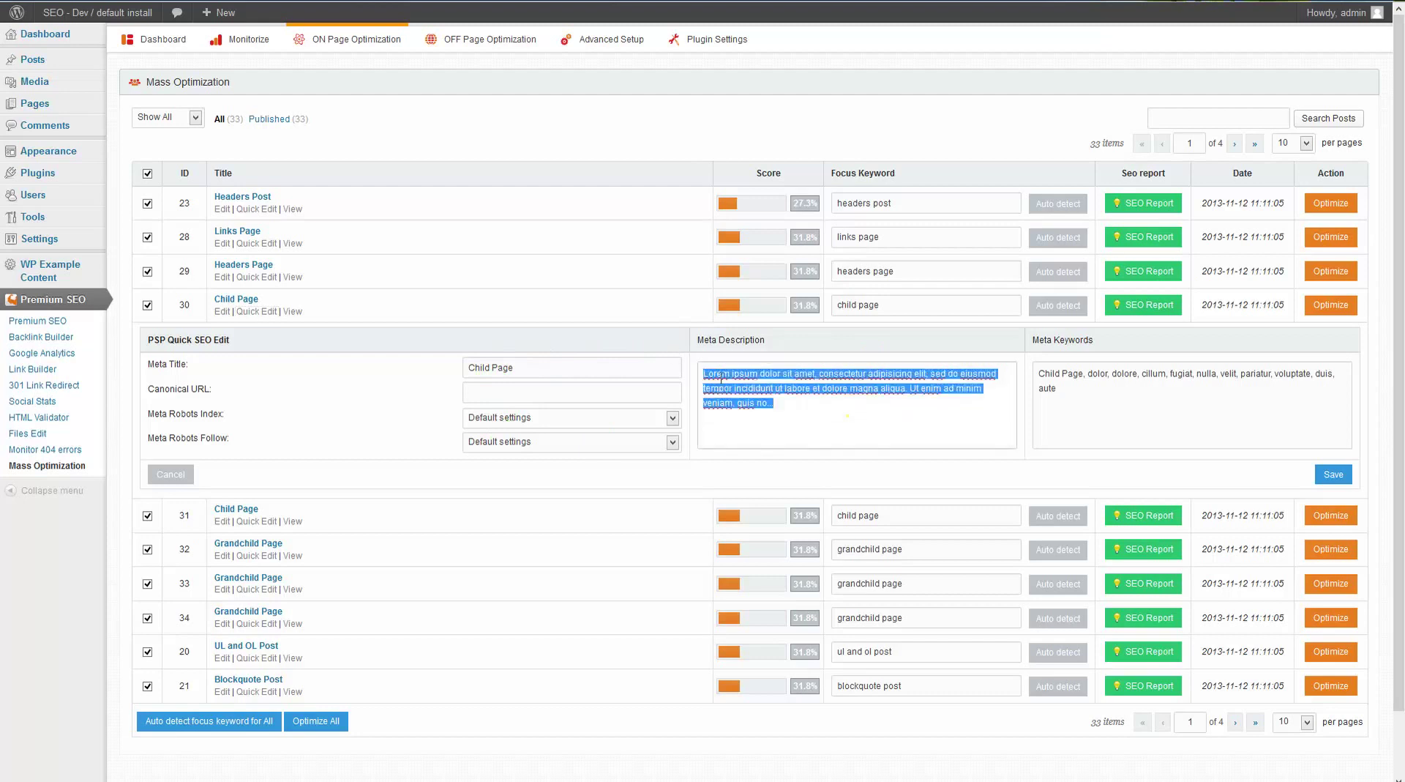
pyautogui.click(1274, 404)
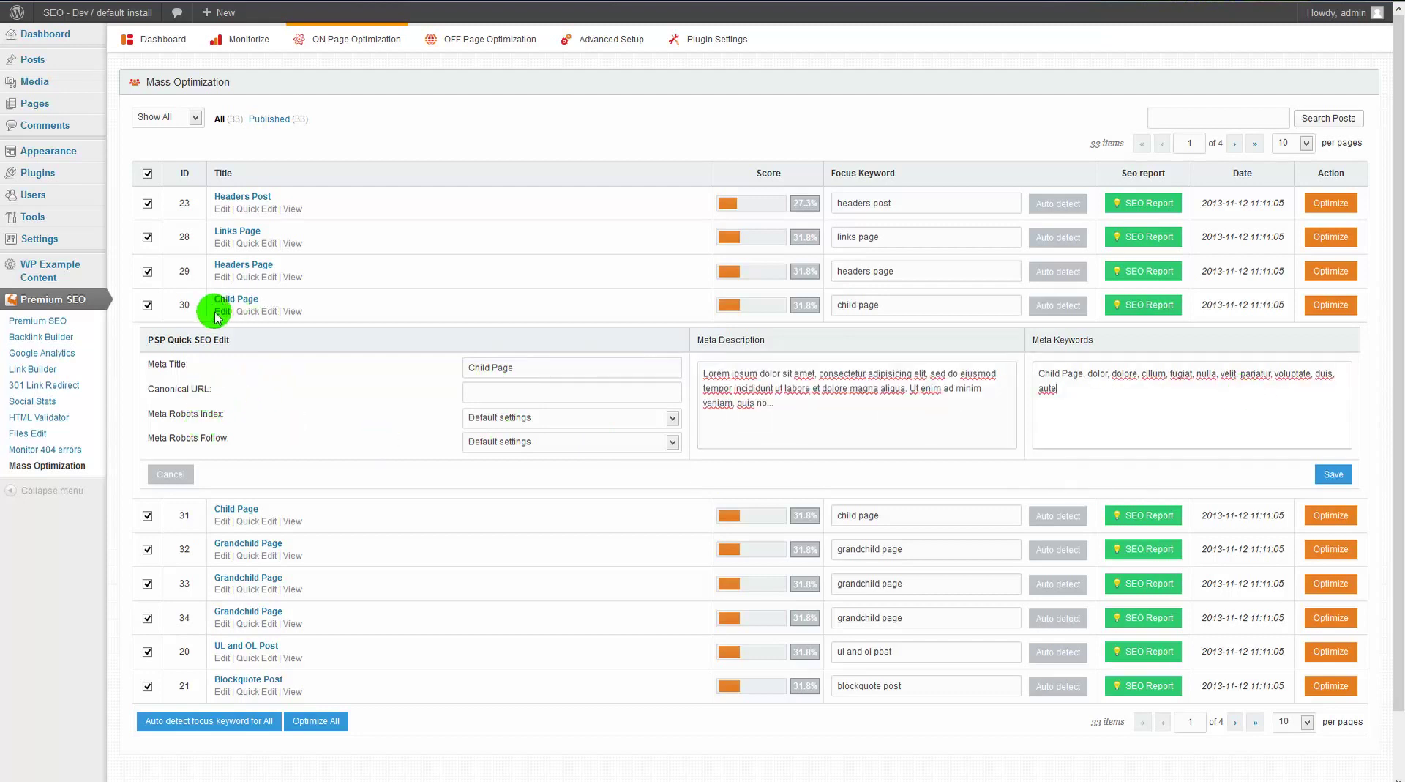
pyautogui.click(1150, 308)
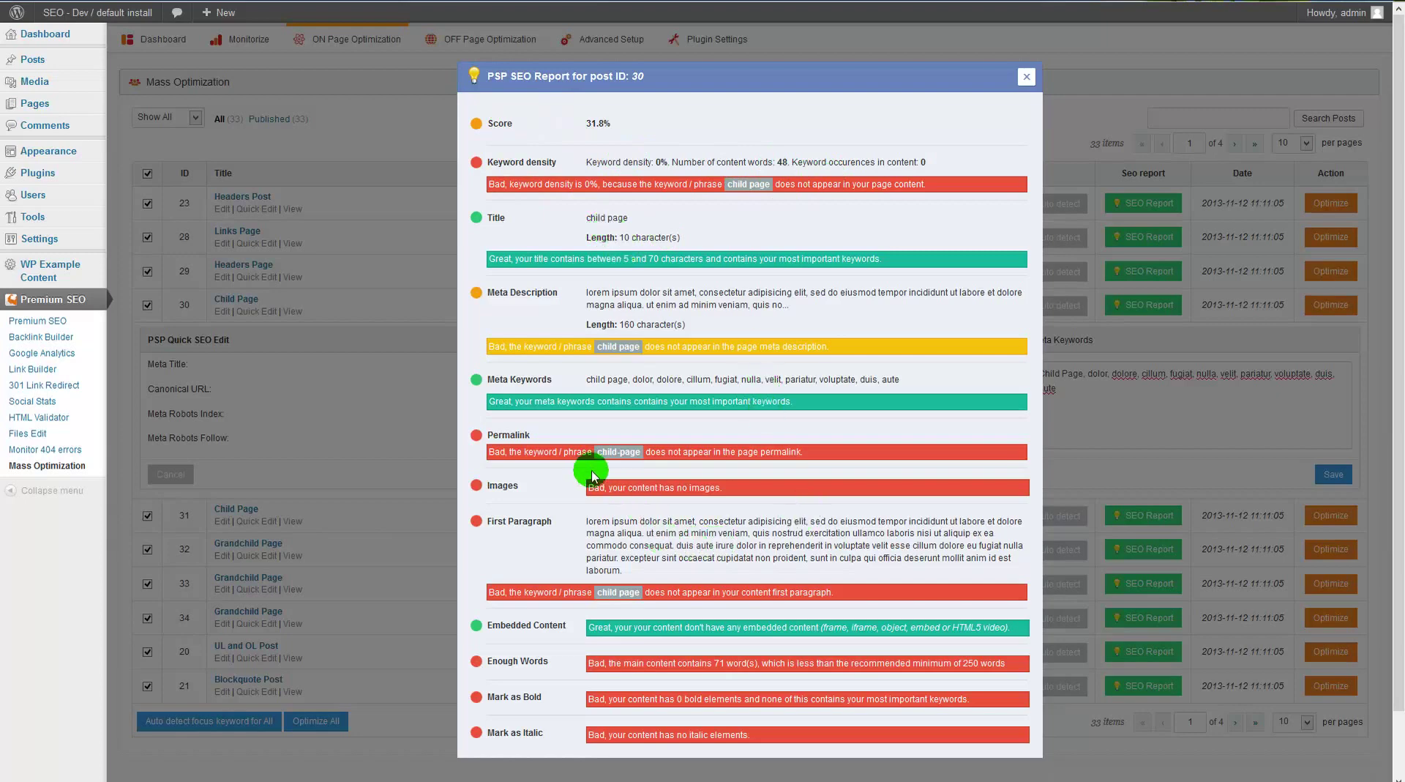
pyautogui.click(1026, 76)
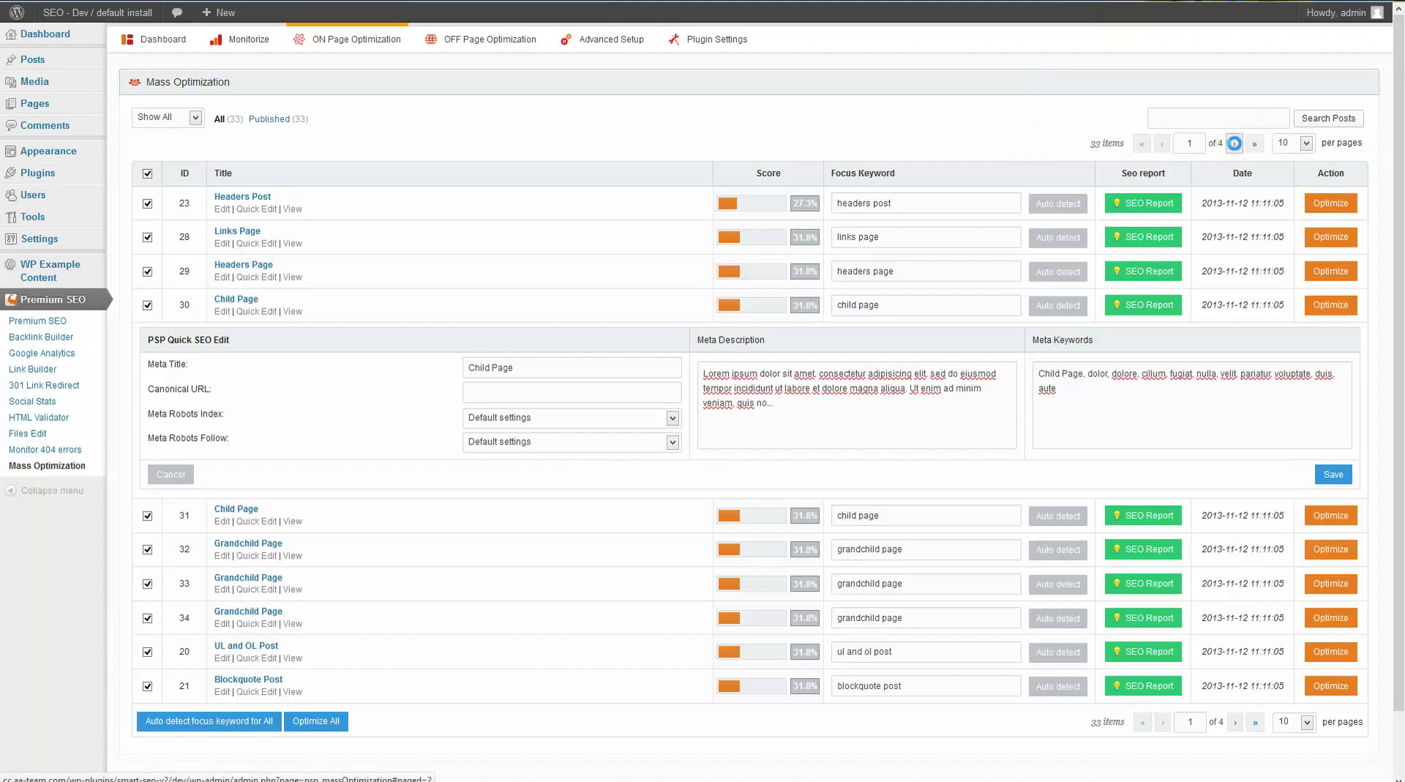
# Step: Auto-detect the focus keywords for all items on the second list page and optimize them all
pyautogui.click(1235, 143)
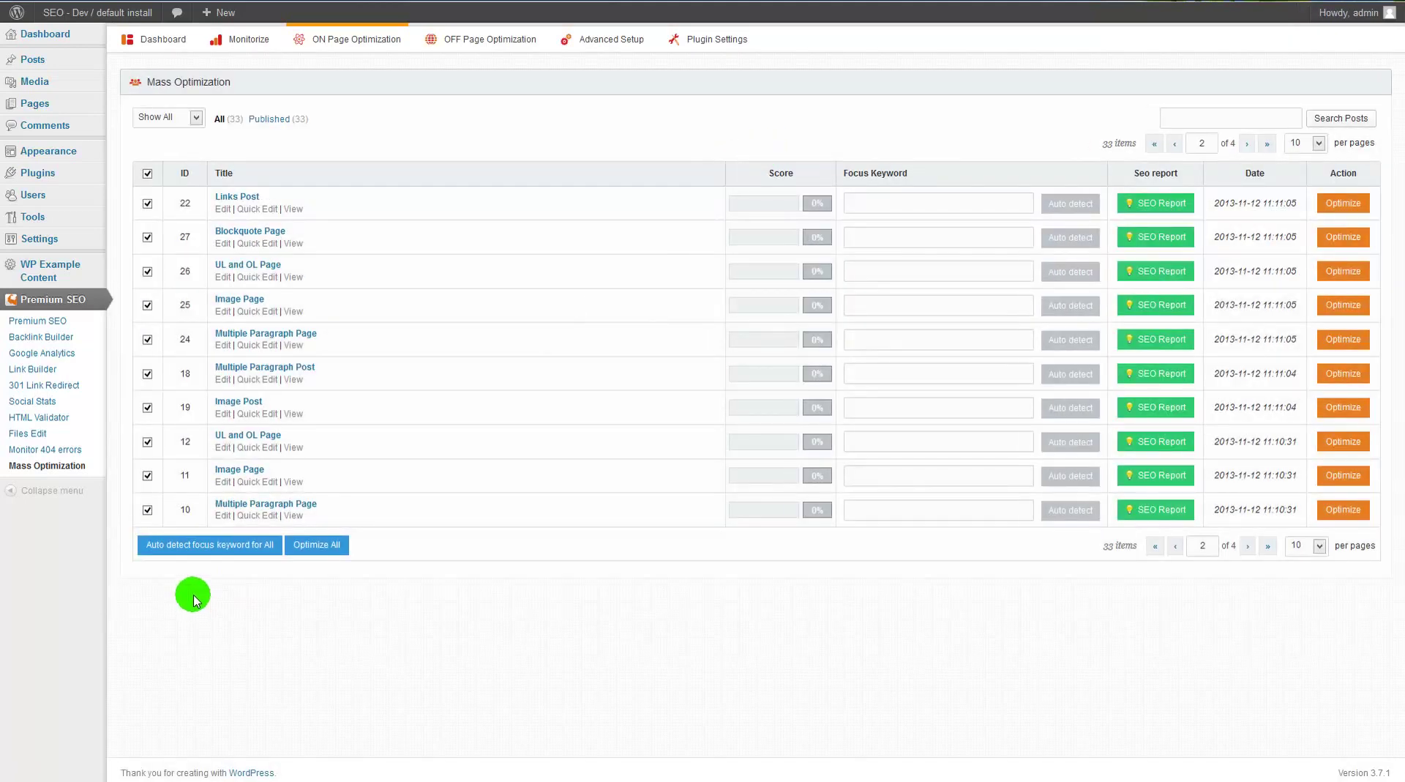
pyautogui.click(205, 555)
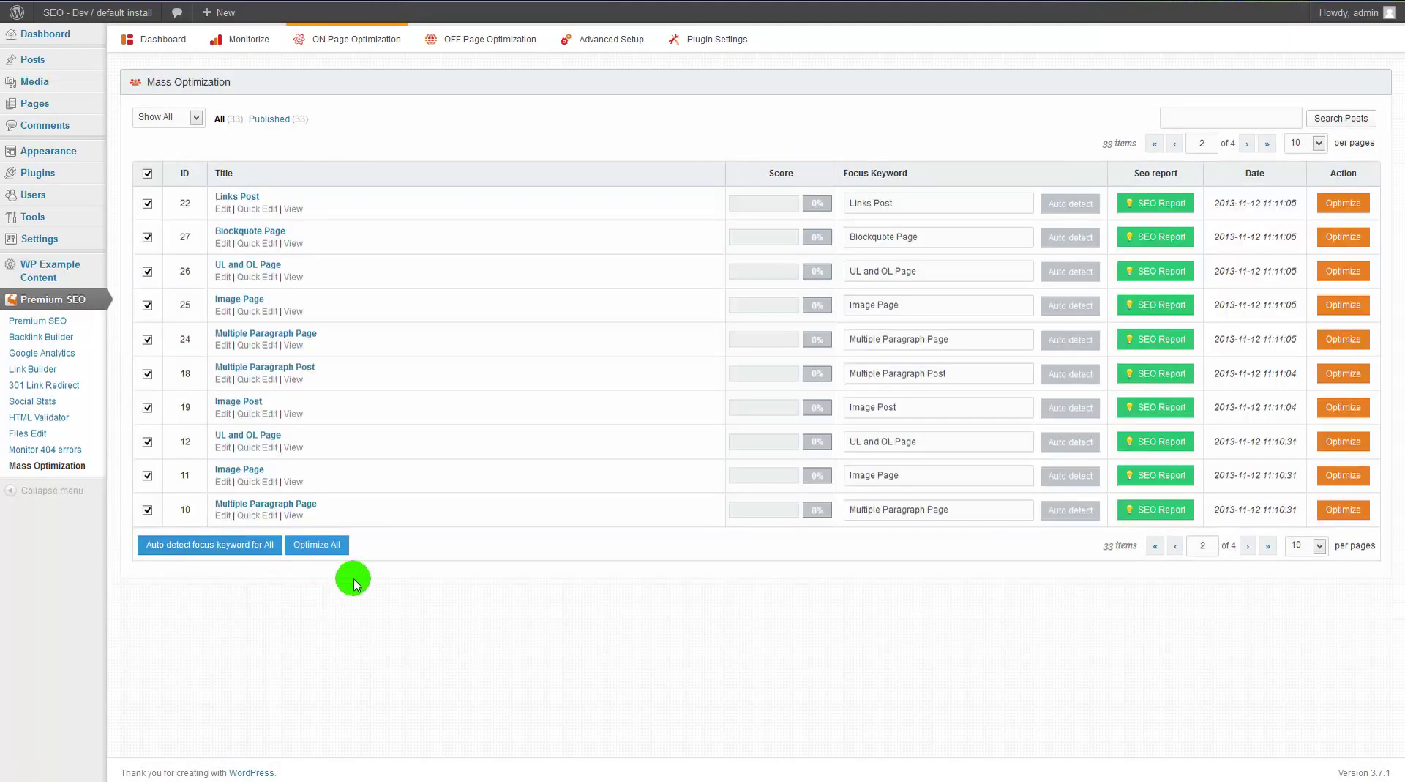
pyautogui.click(334, 554)
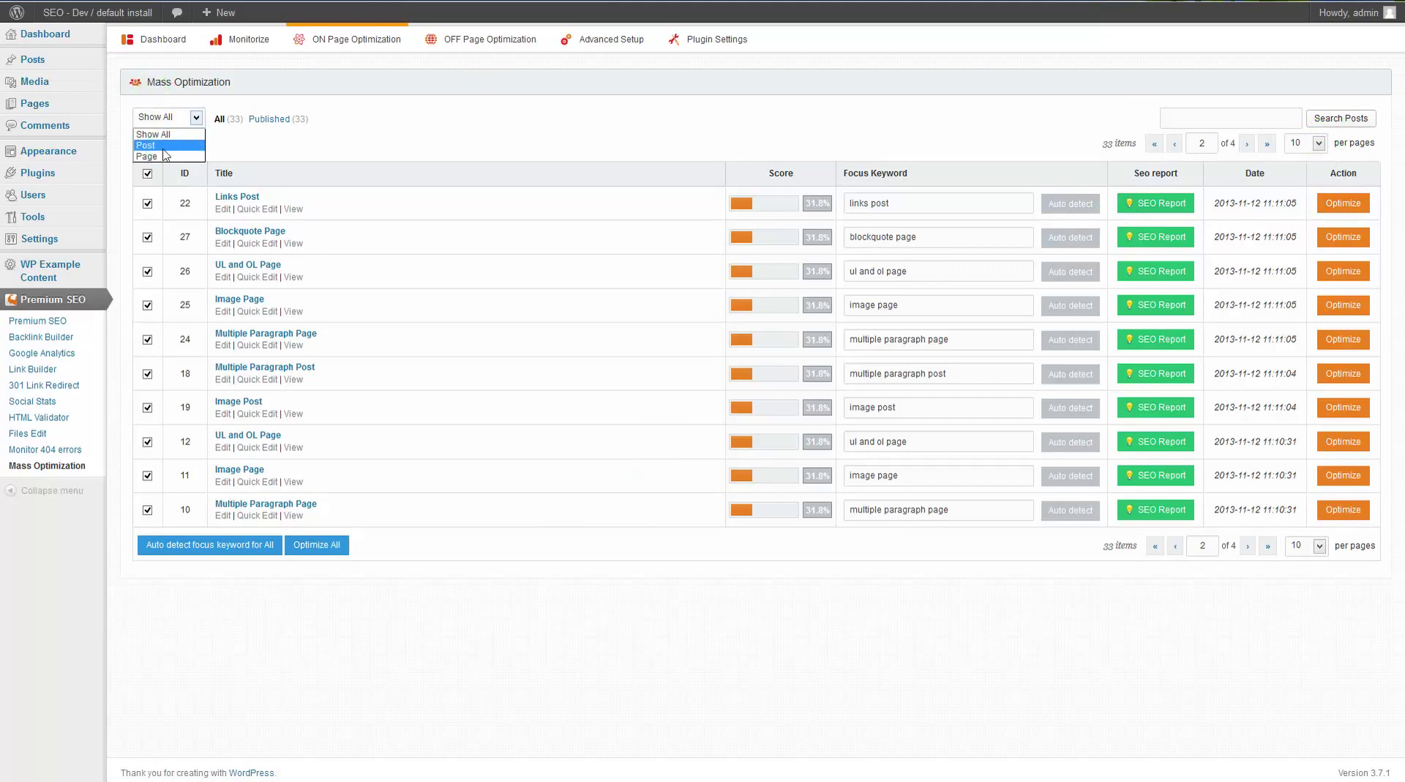
# Step: Filter the mass optimization list by Post, and switch the filter to Page
pyautogui.click(164, 147)
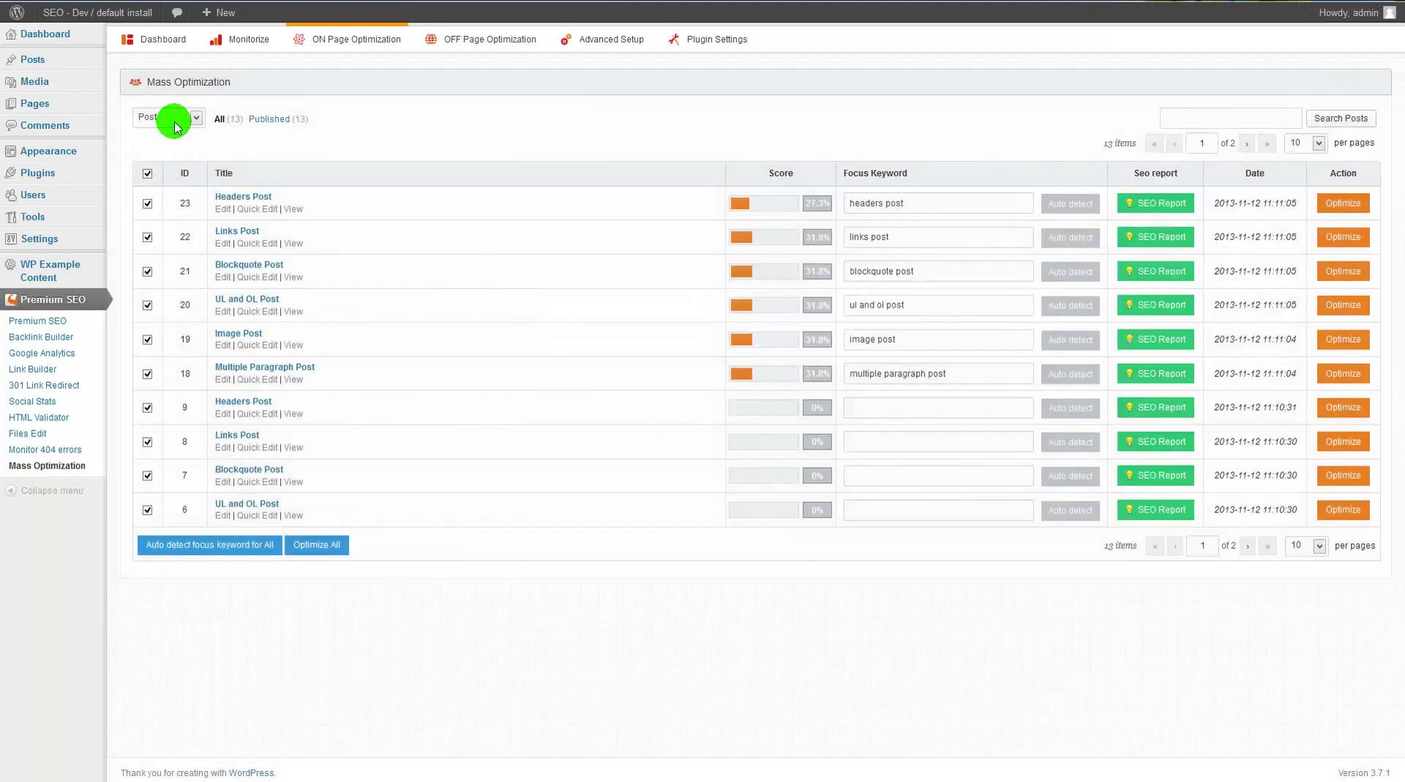
pyautogui.click(183, 120)
pyautogui.click(150, 155)
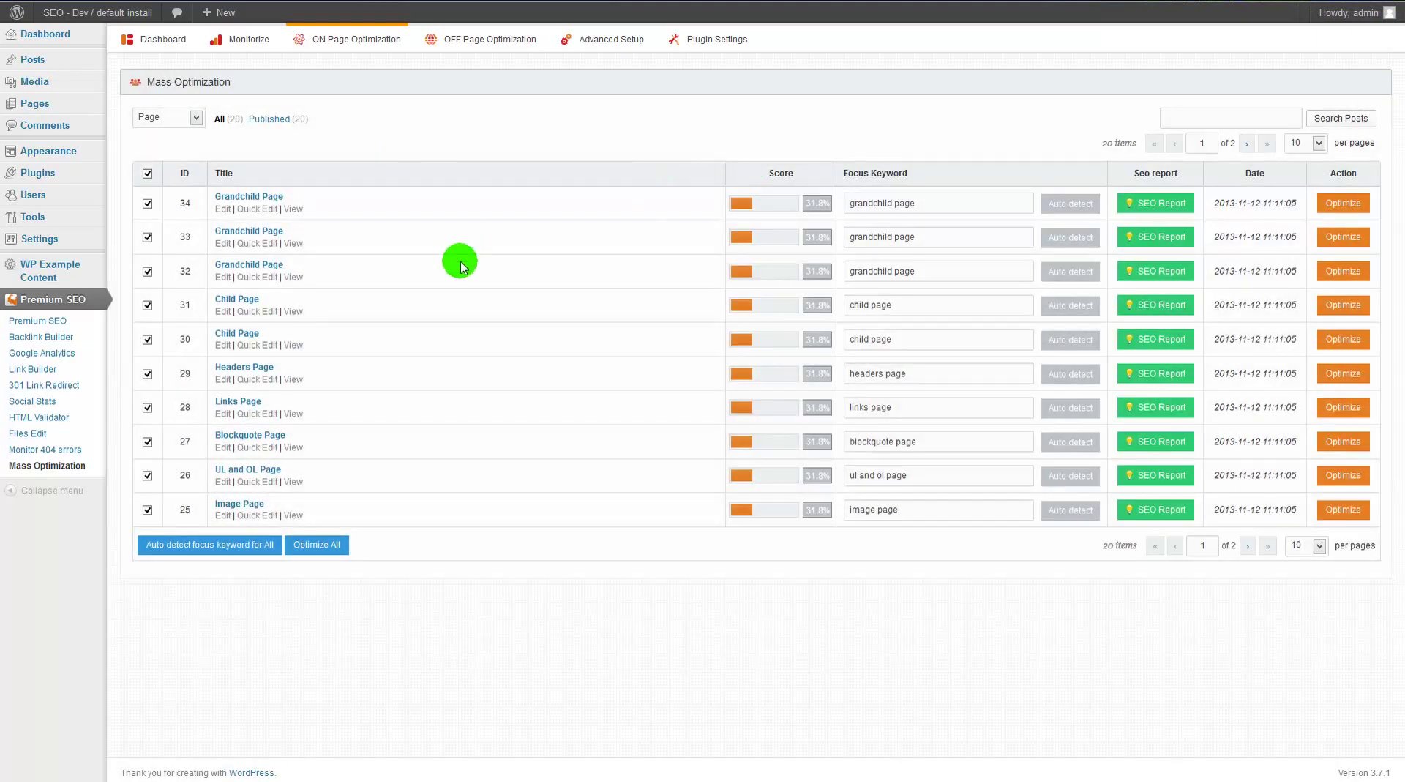
# Step: Search the listed pages for "child", and auto-detect focus keywords and optimize all matching pages
pyautogui.click(1249, 119)
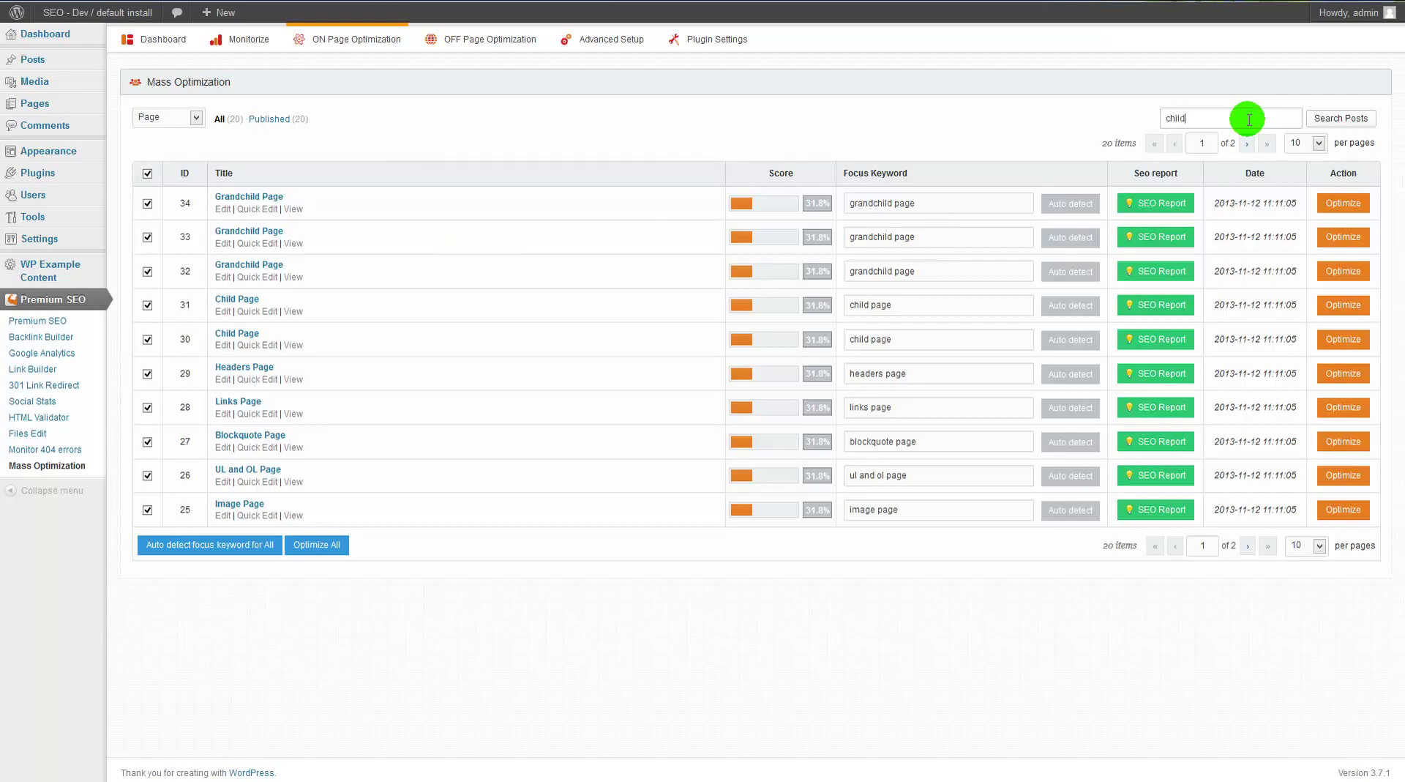
pyautogui.click(1335, 118)
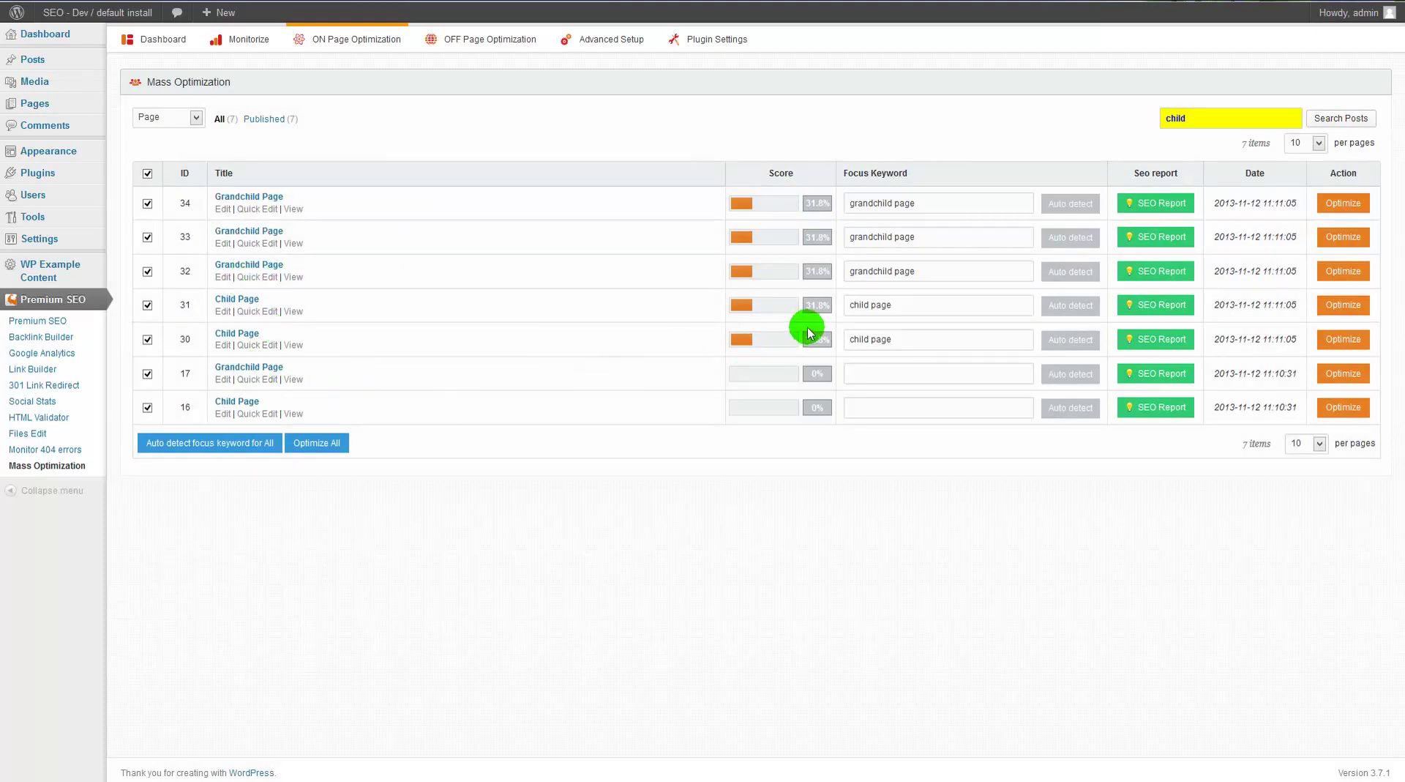
pyautogui.click(213, 442)
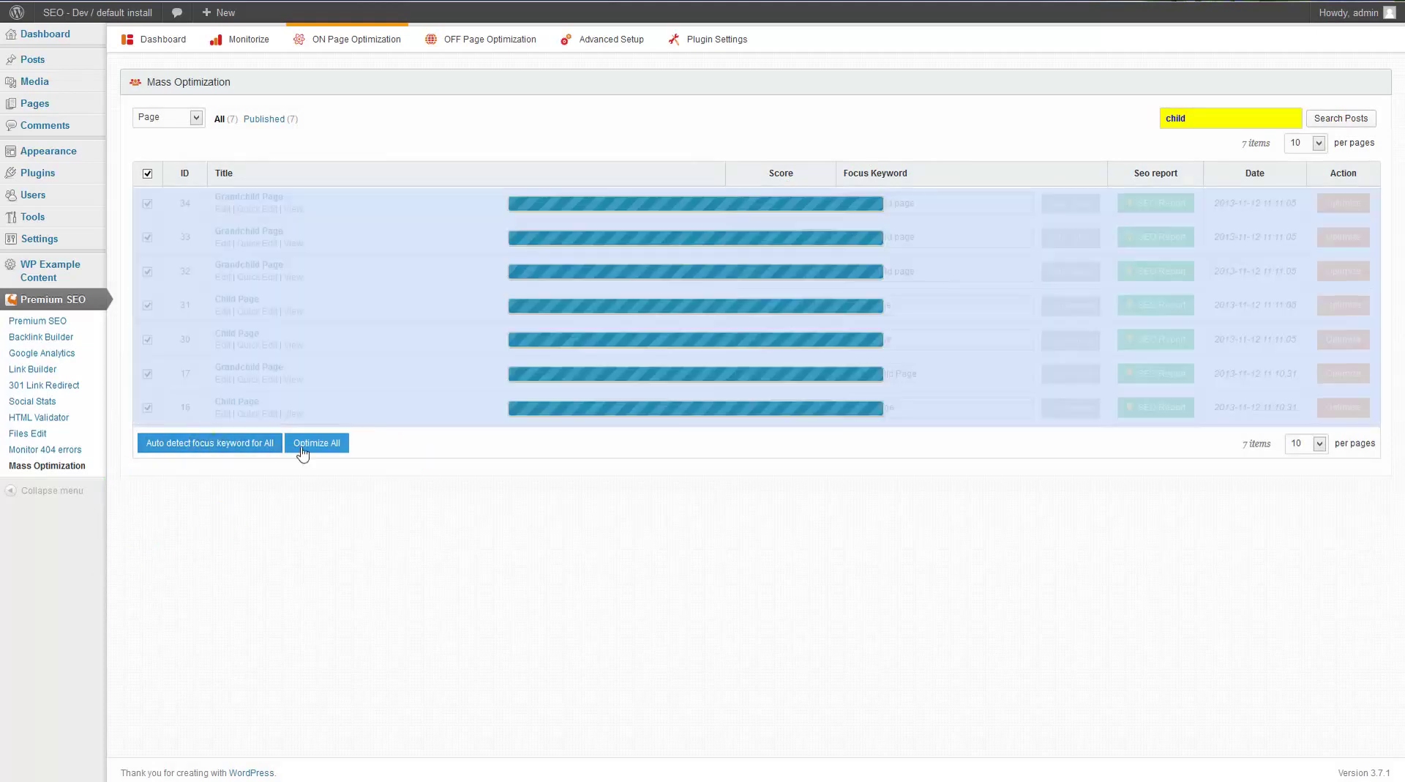
pyautogui.click(320, 448)
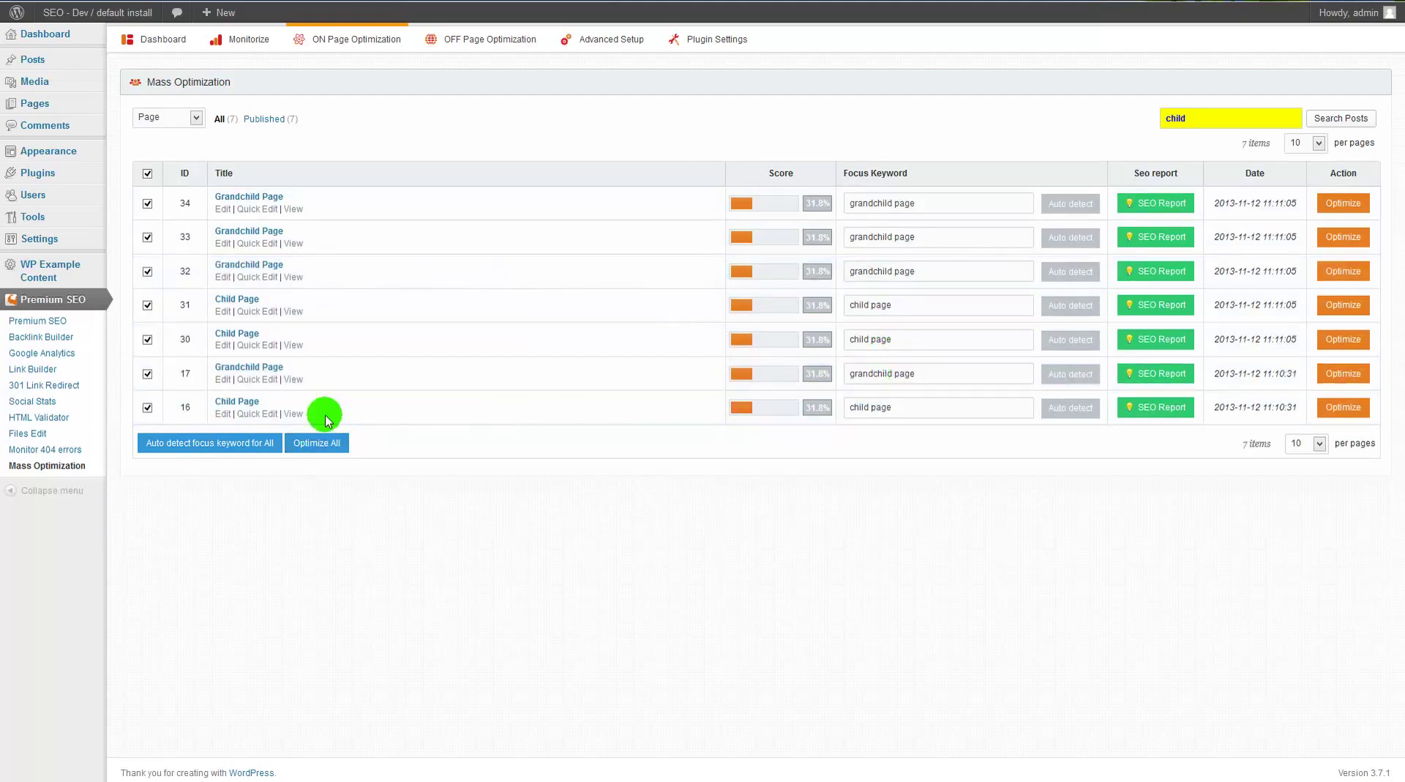
# Step: Open the Grandchild Page with ID 17 for editing and replace "magna" in its content with the page title "Grandchild Page"
pyautogui.click(231, 386)
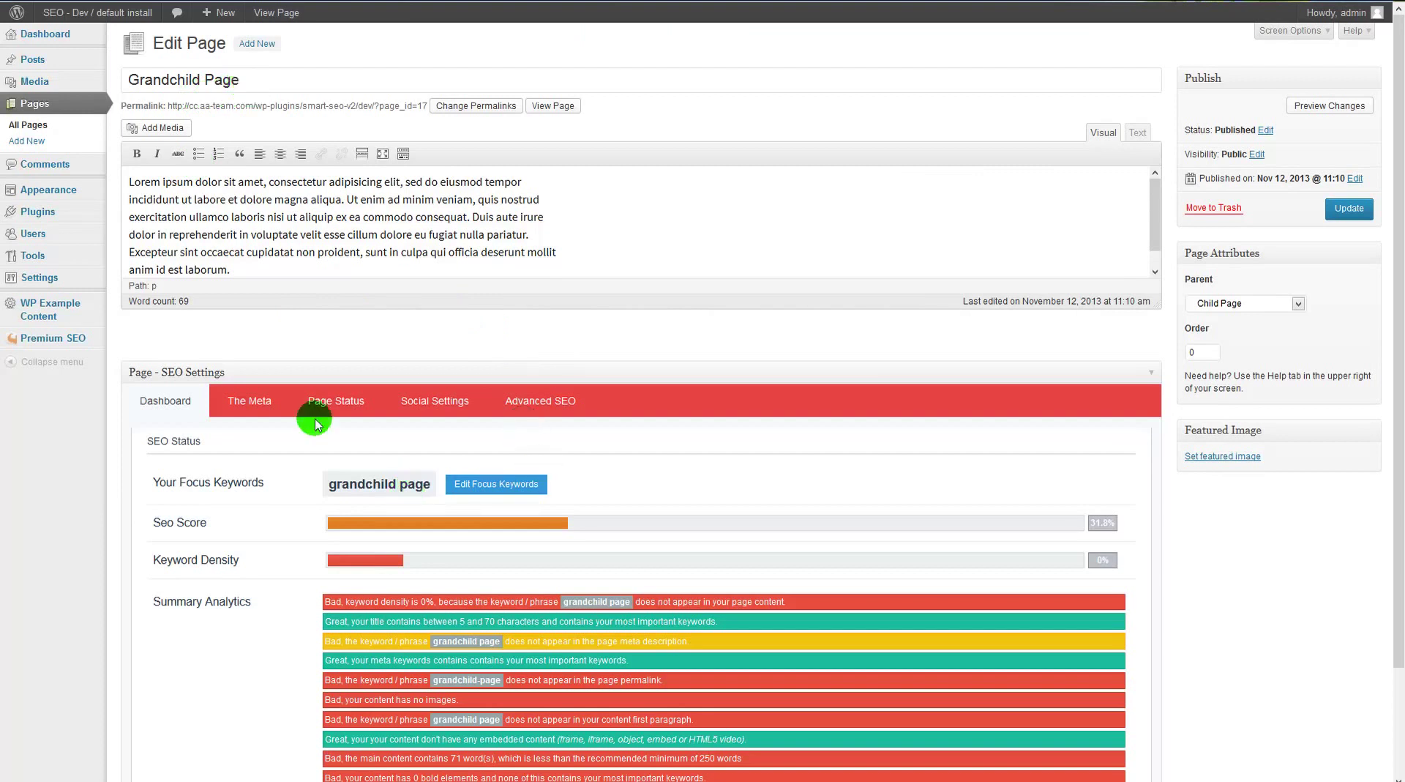
pyautogui.tripleClick(224, 80)
pyautogui.hotkey('ctrl', 'c')
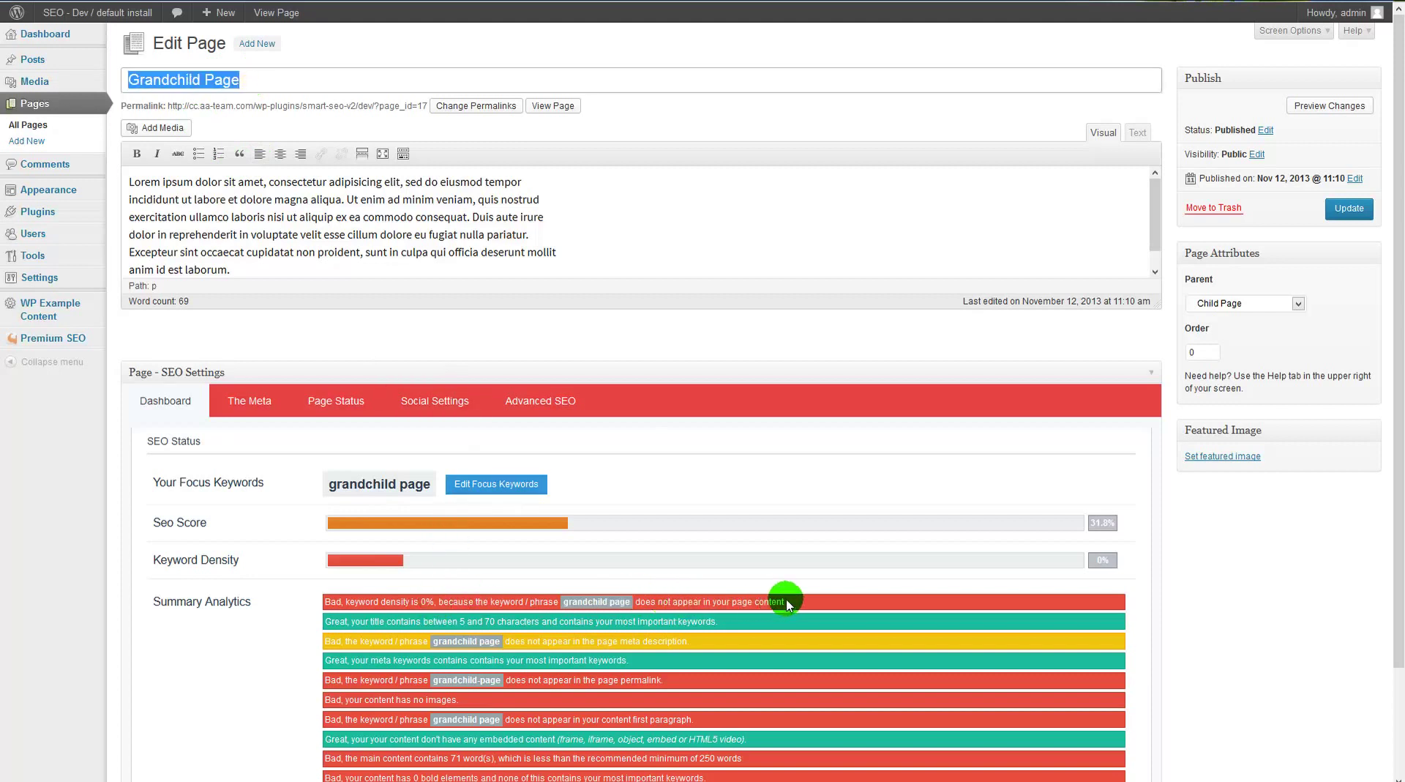
pyautogui.moveTo(785, 600); pyautogui.dragTo(577, 611)
pyautogui.click(379, 257)
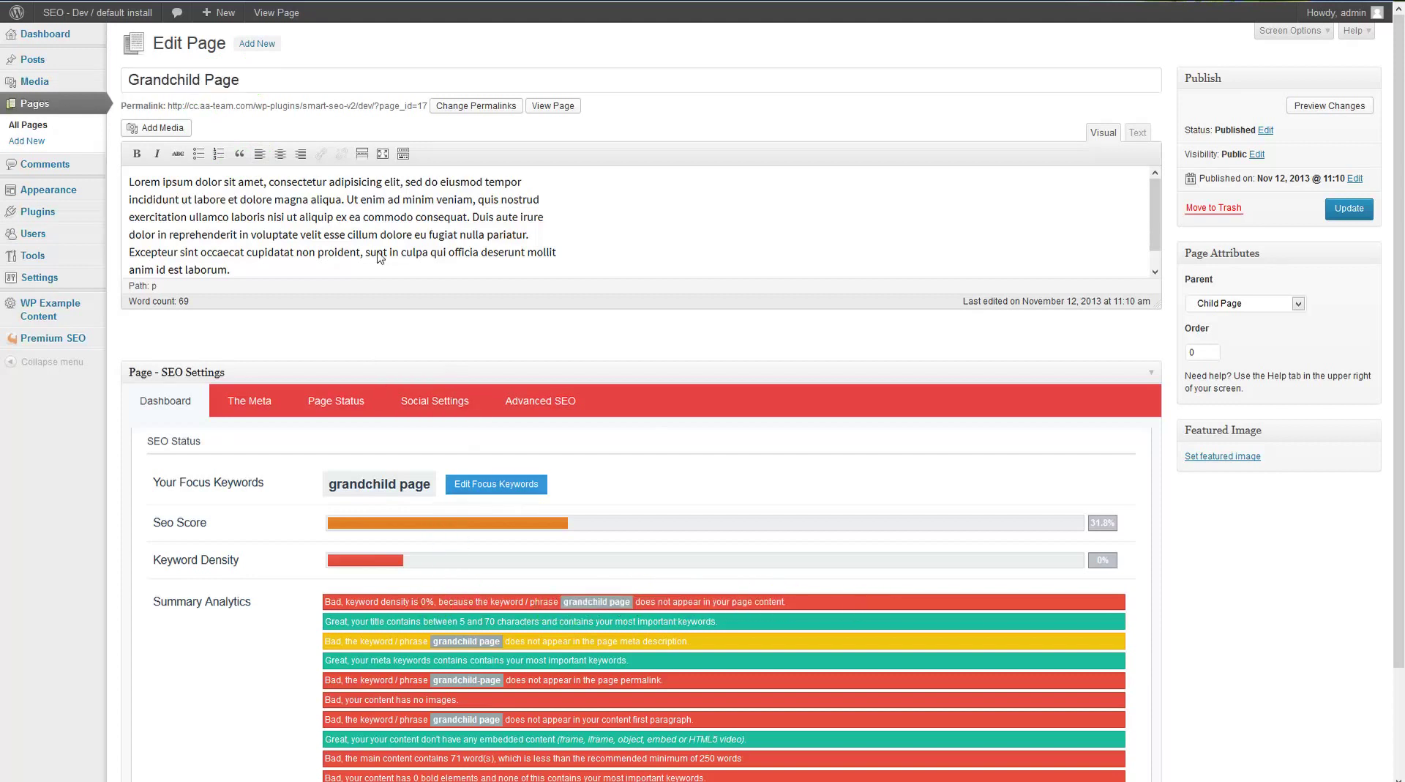
pyautogui.click(266, 199)
pyautogui.hotkey('ctrl', 'v')
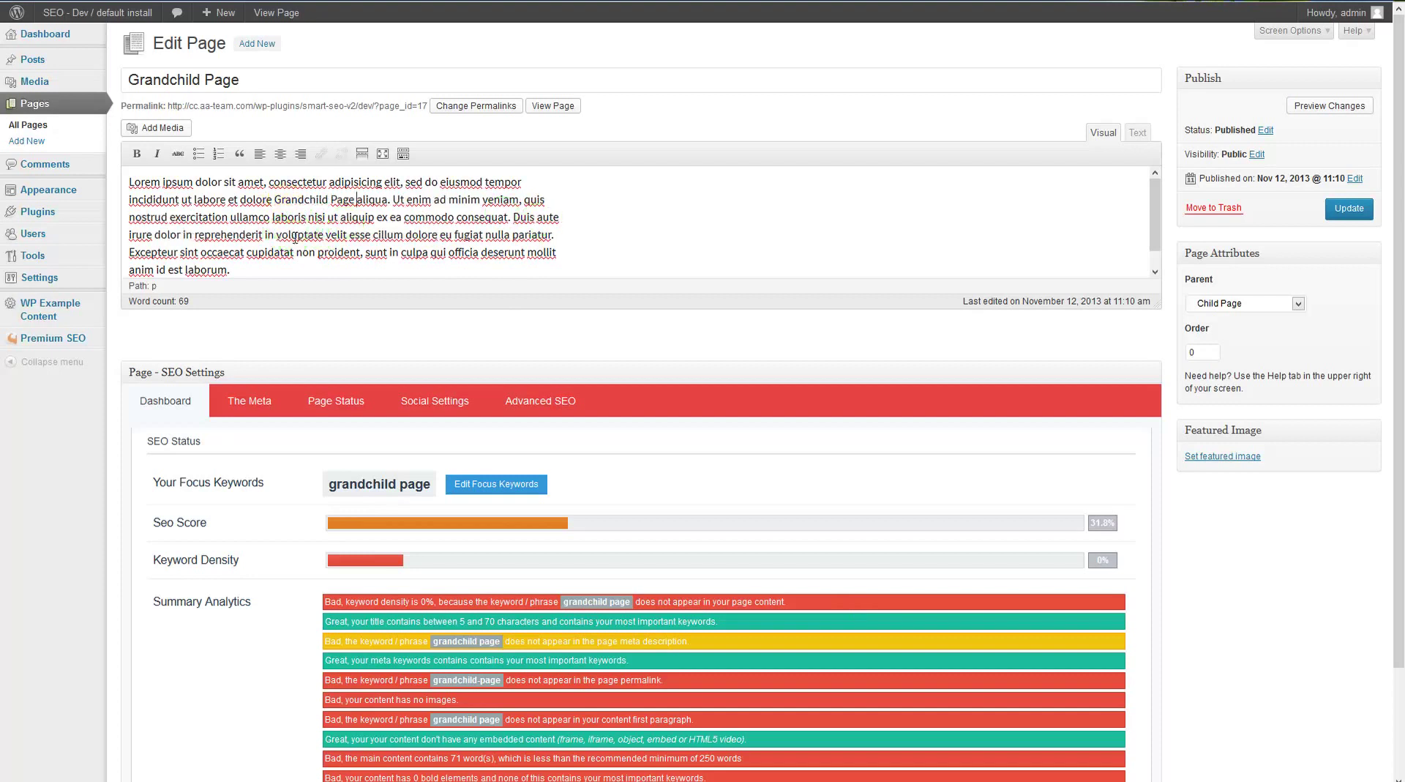
# Step: Replace "voluptate" in the content with "Grandchild Page" and format the phrase bold and italic
pyautogui.hotkey('ctrl', 'v')
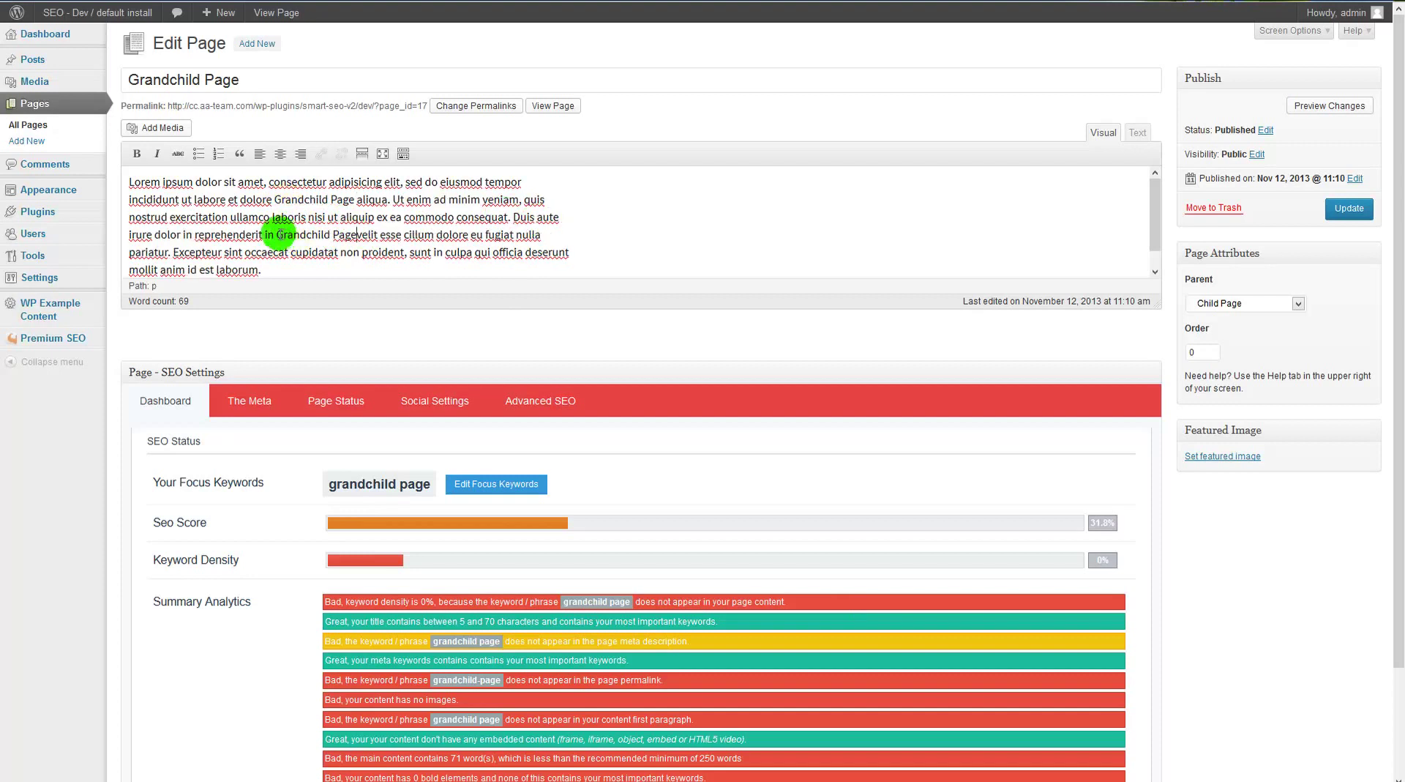
pyautogui.keyDown('shift'); pyautogui.click(278, 234); pyautogui.keyUp('shift')
pyautogui.click(156, 155)
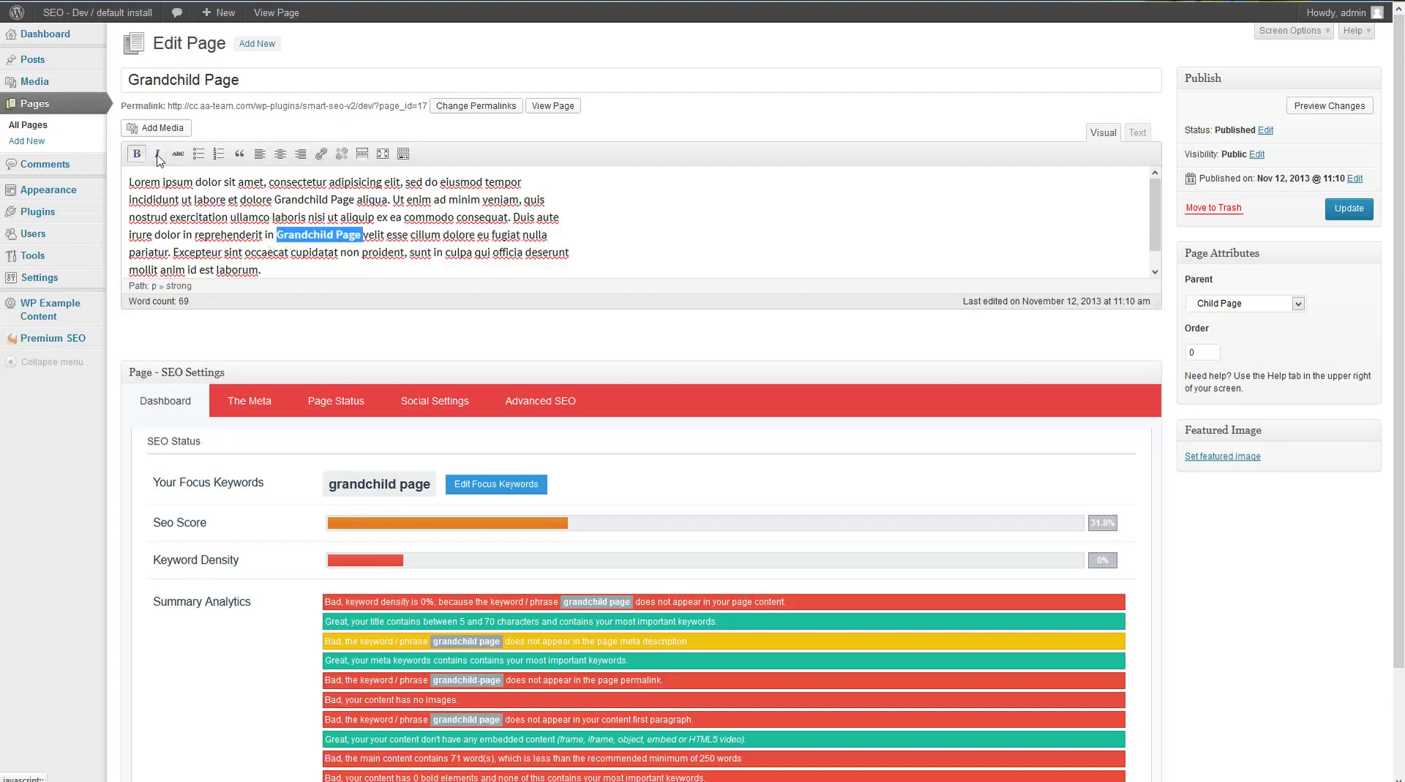
pyautogui.hotkey('ctrl', 'b')
pyautogui.press('Right')
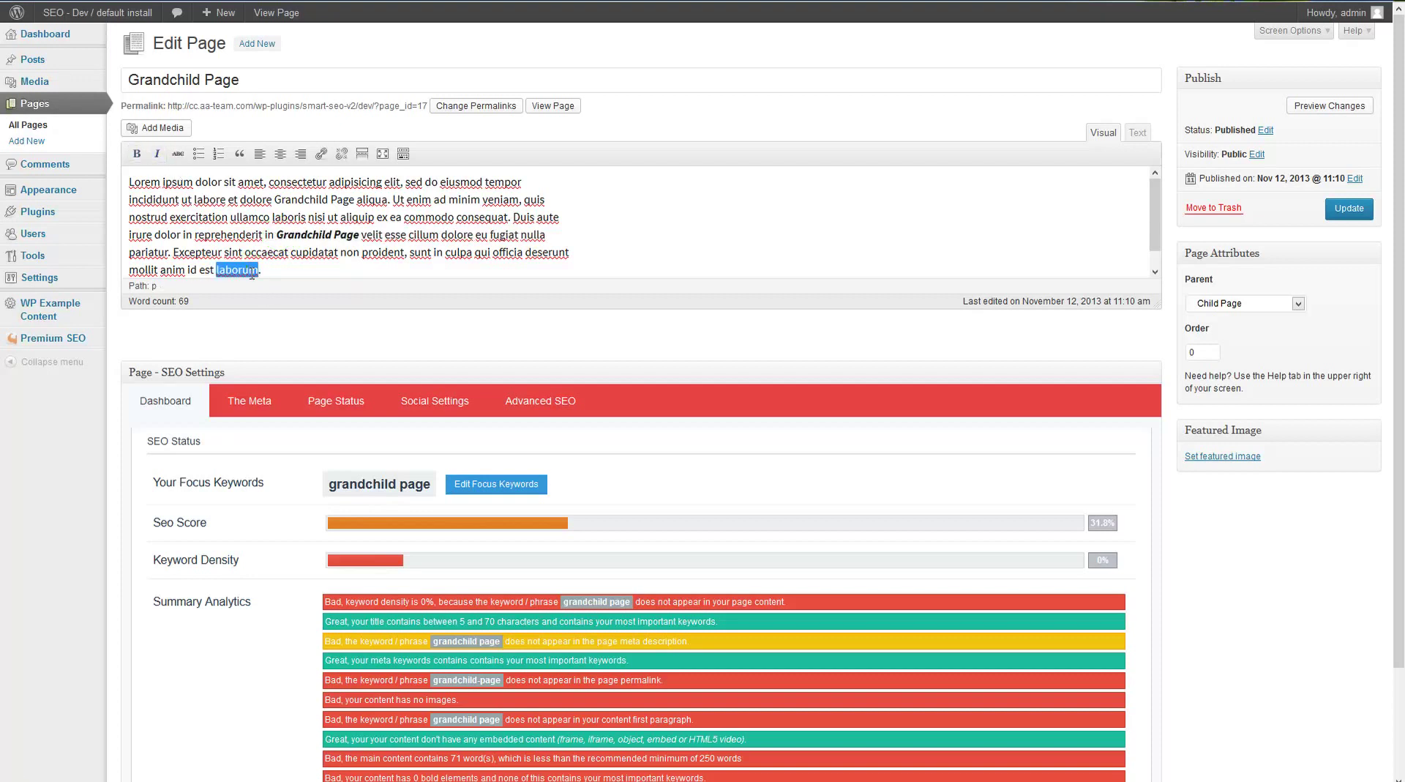
# Step: Replace "laborum" at the end of the content with "Grandchild Page" in italics
pyautogui.click(227, 274)
pyautogui.keyDown('shift'); pyautogui.click(217, 269); pyautogui.keyUp('shift')
pyautogui.hotkey('ctrl', 'c')
# Step: Check the permalink entry in the summary analytics and start a new empty paragraph at the end of the content
pyautogui.scroll(-2, 430, 543)
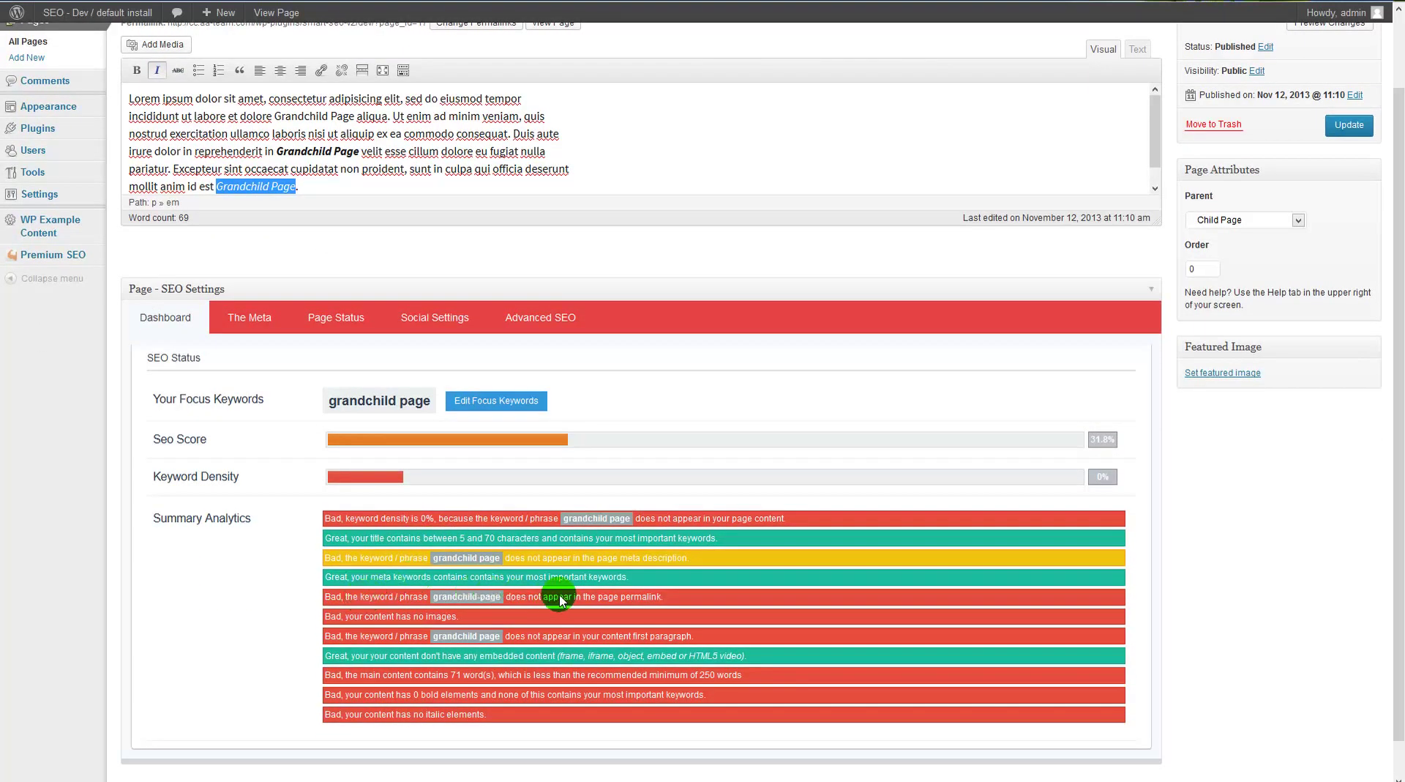
pyautogui.moveTo(500, 601); pyautogui.dragTo(434, 604)
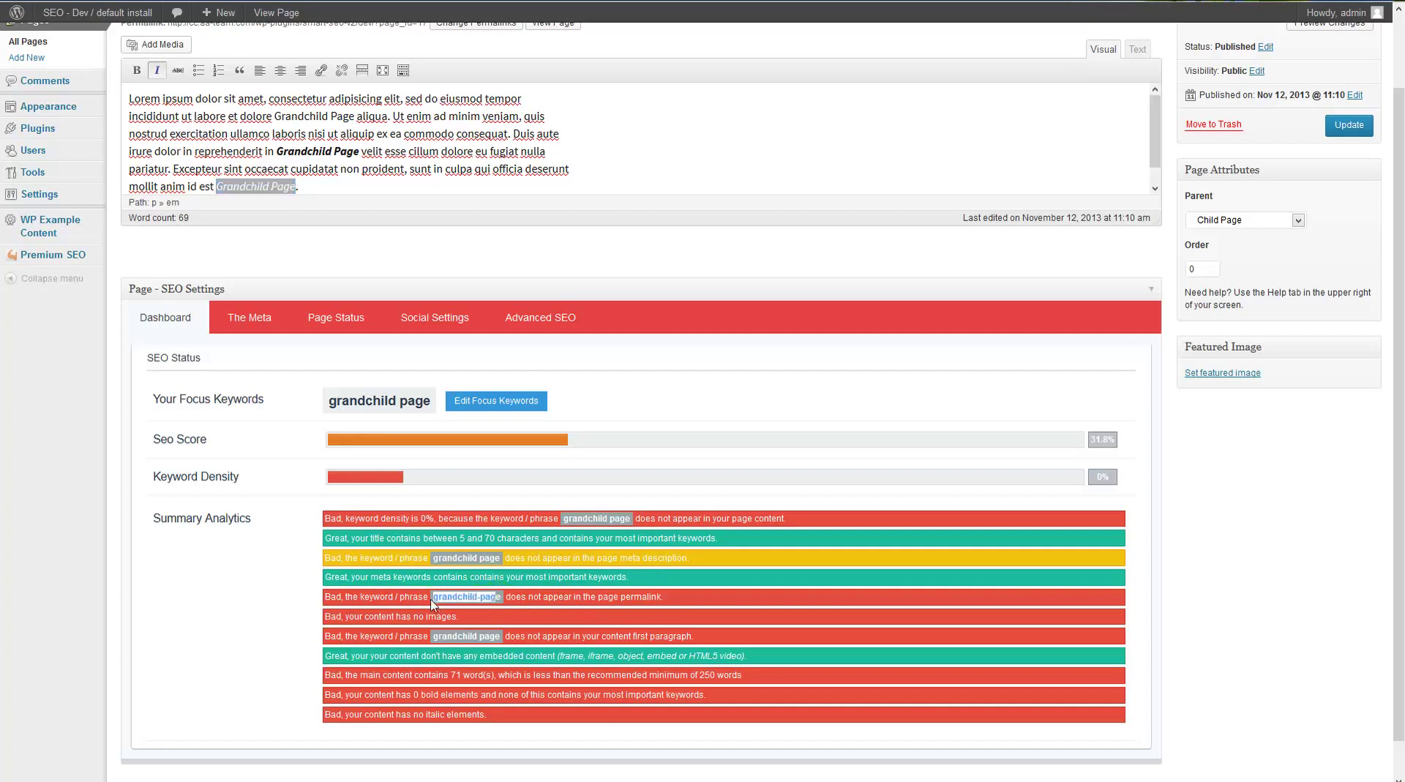
pyautogui.scroll(2, 600, 585)
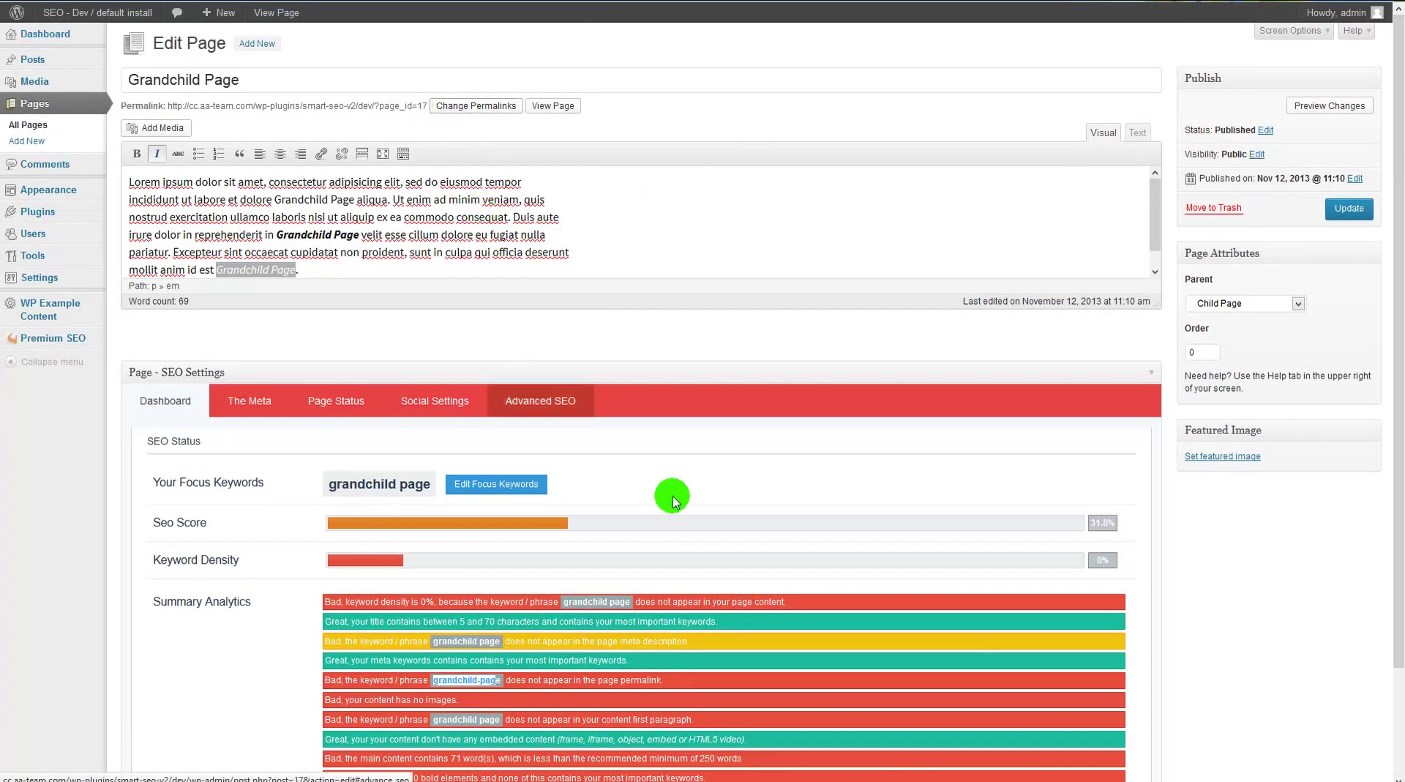
pyautogui.scroll(-3, 668, 580)
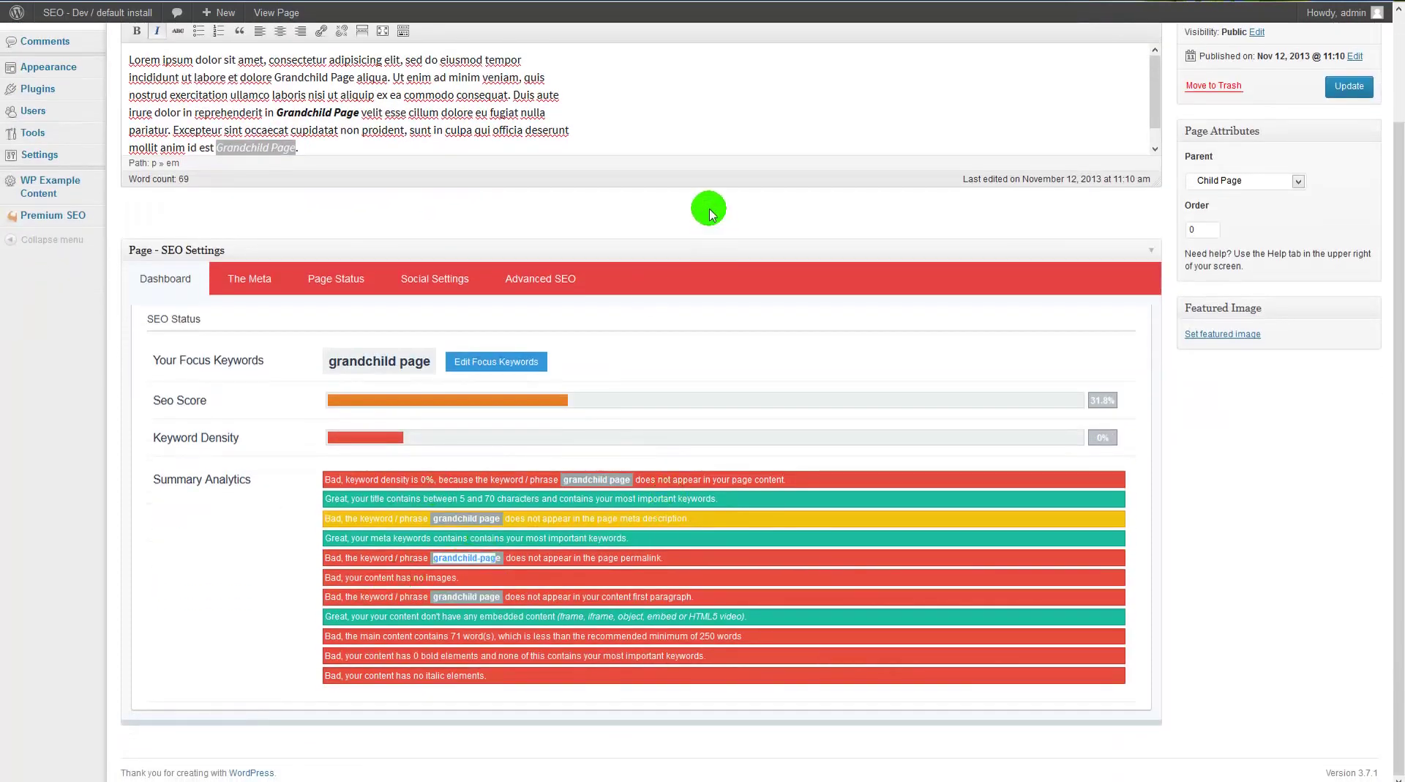
pyautogui.scroll(3, 732, 202)
pyautogui.click(627, 218)
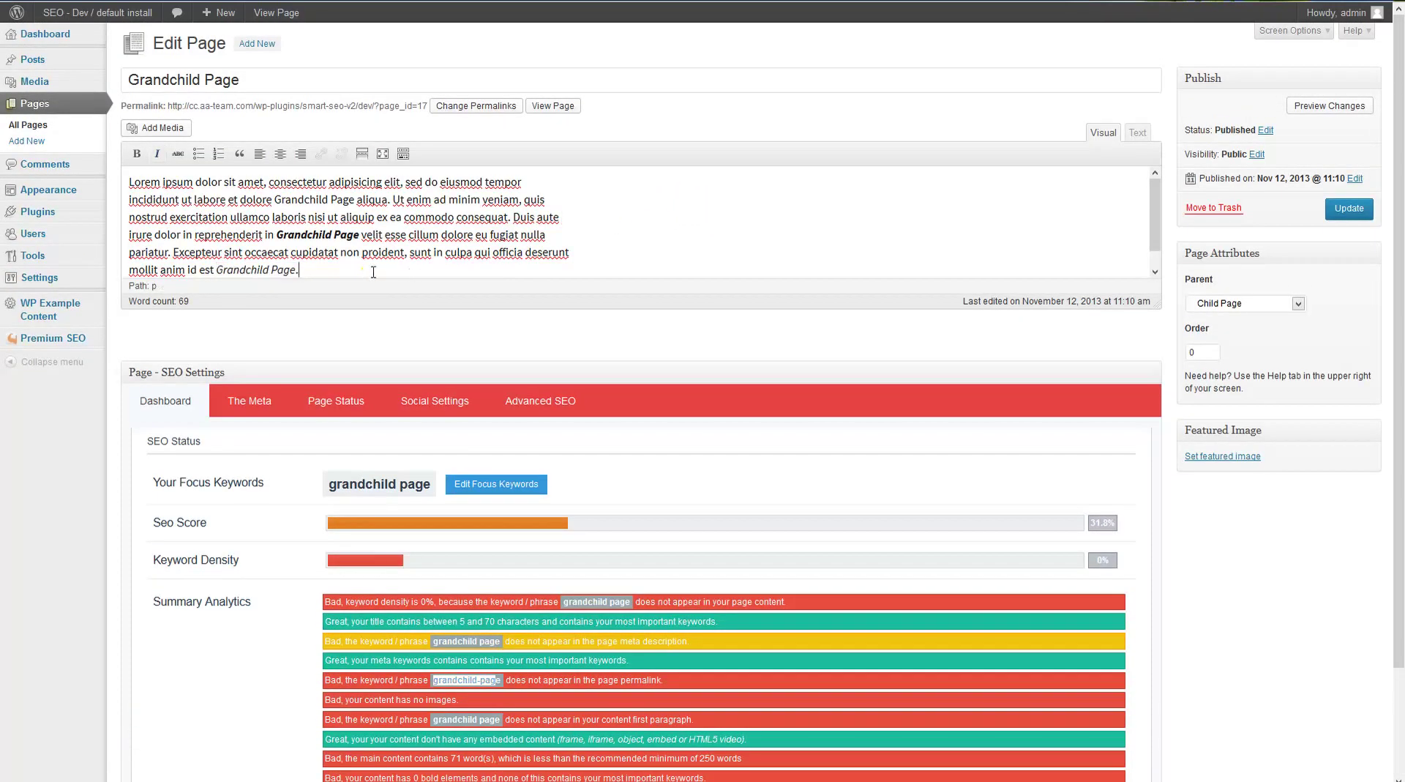
pyautogui.scroll(-1, 373, 271)
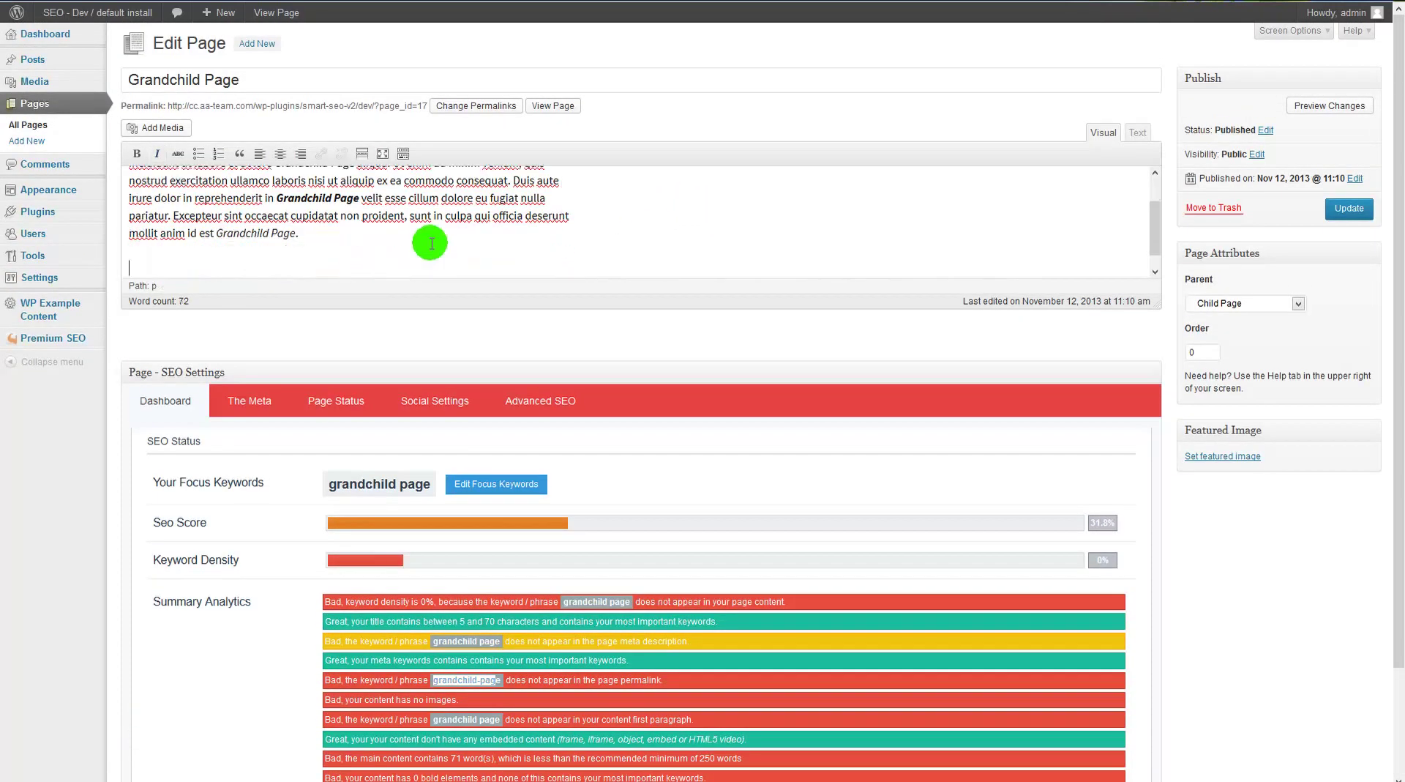
# Step: Upload the image preview.jpg and insert it into the new paragraph at the end of the page content
pyautogui.click(164, 130)
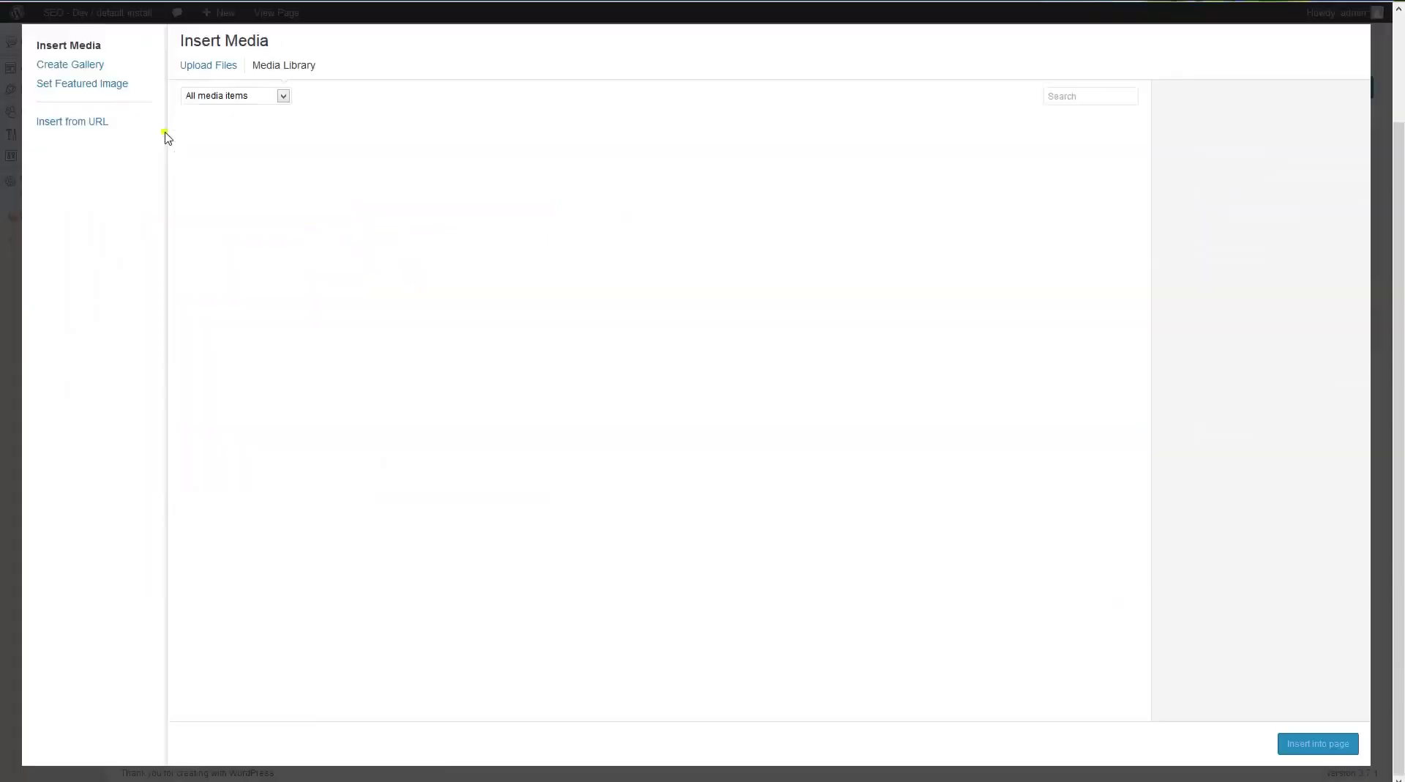
pyautogui.click(211, 73)
pyautogui.click(759, 362)
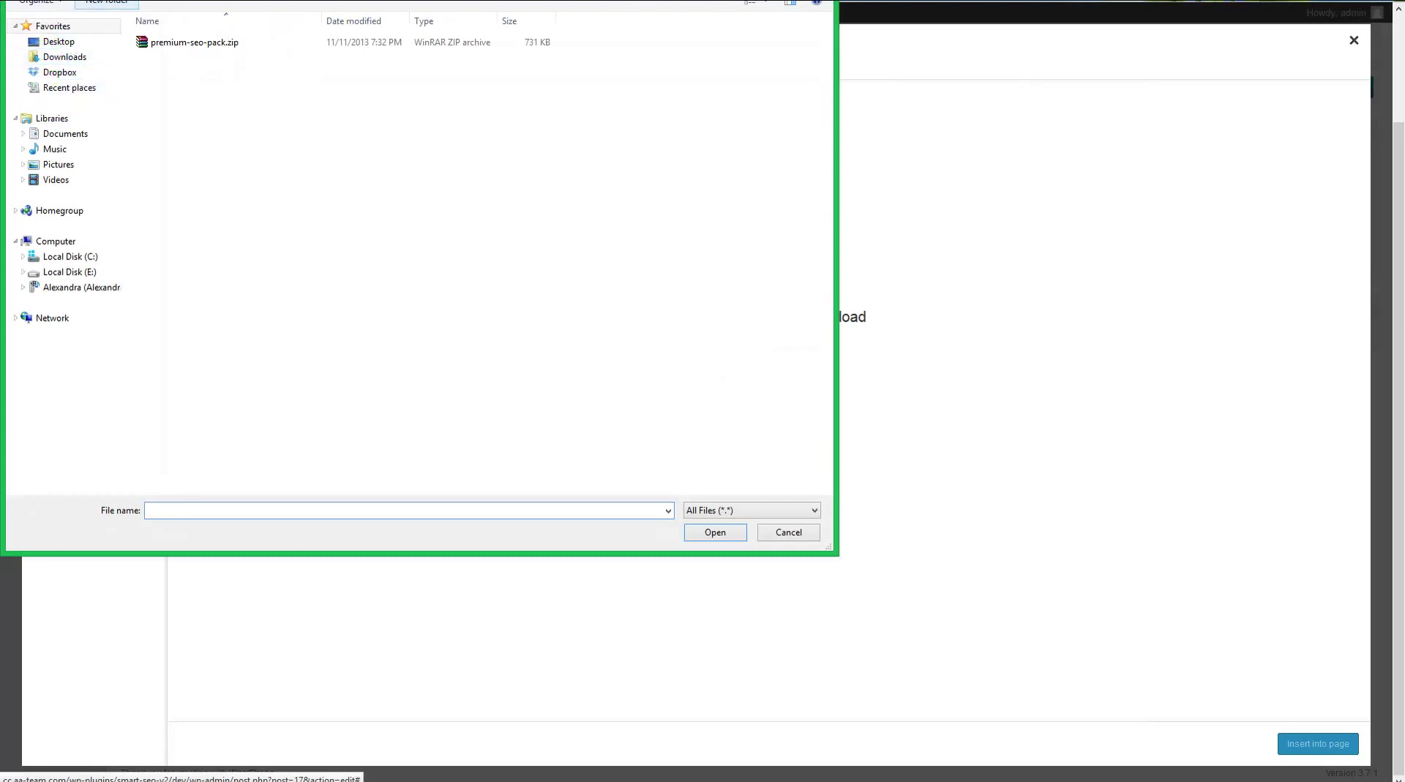
pyautogui.click(59, 41)
pyautogui.doubleClick(158, 170)
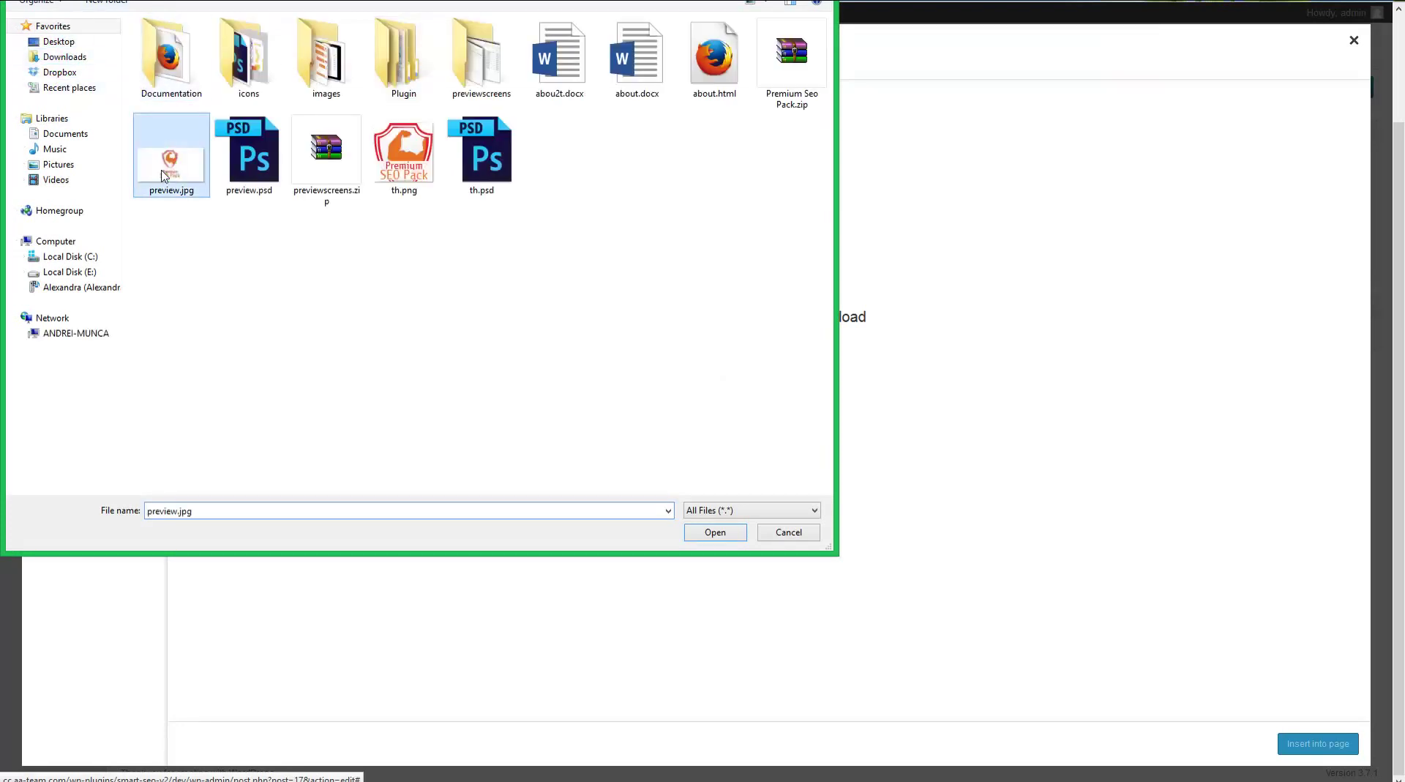
pyautogui.click(1309, 742)
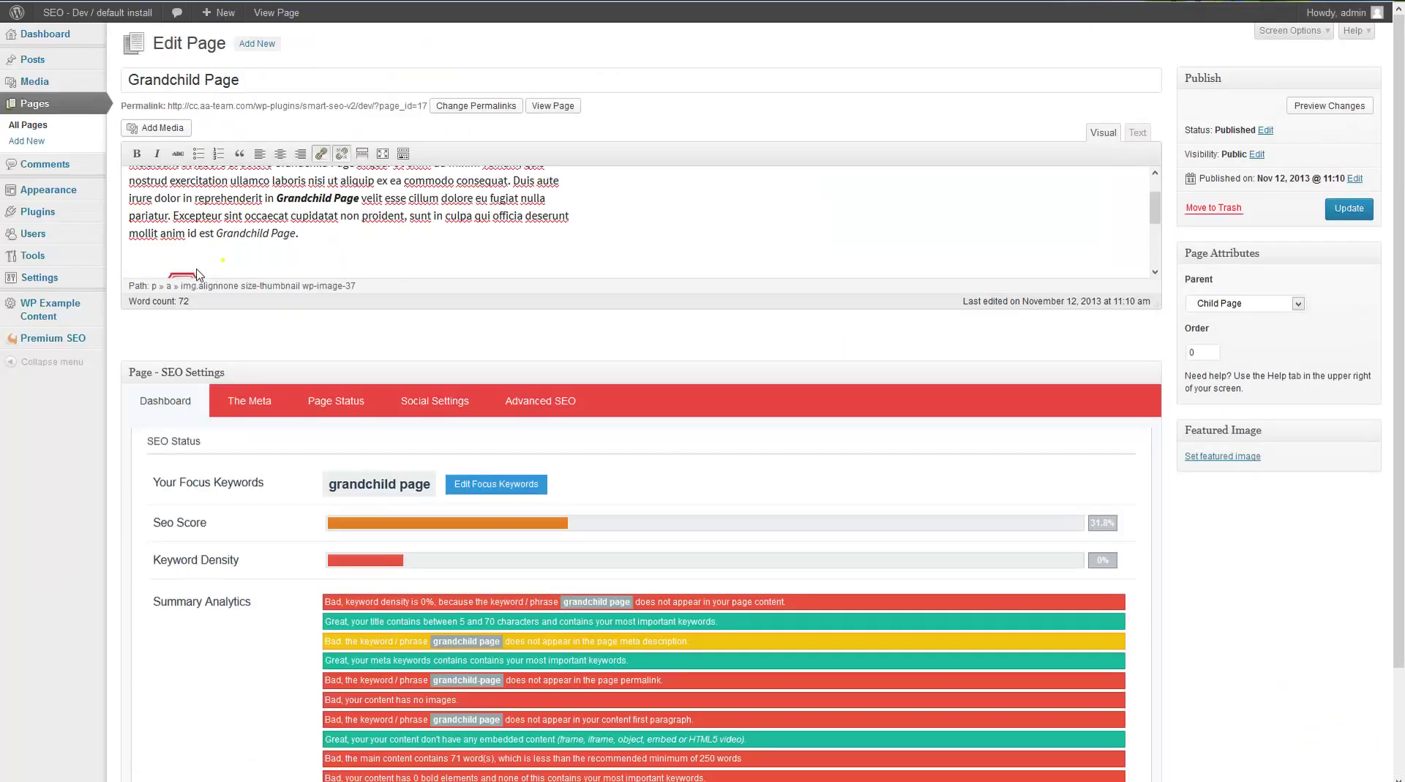
# Step: Set the inserted image's alternative text to "Grandchild page" and apply the image changes
pyautogui.click(146, 281)
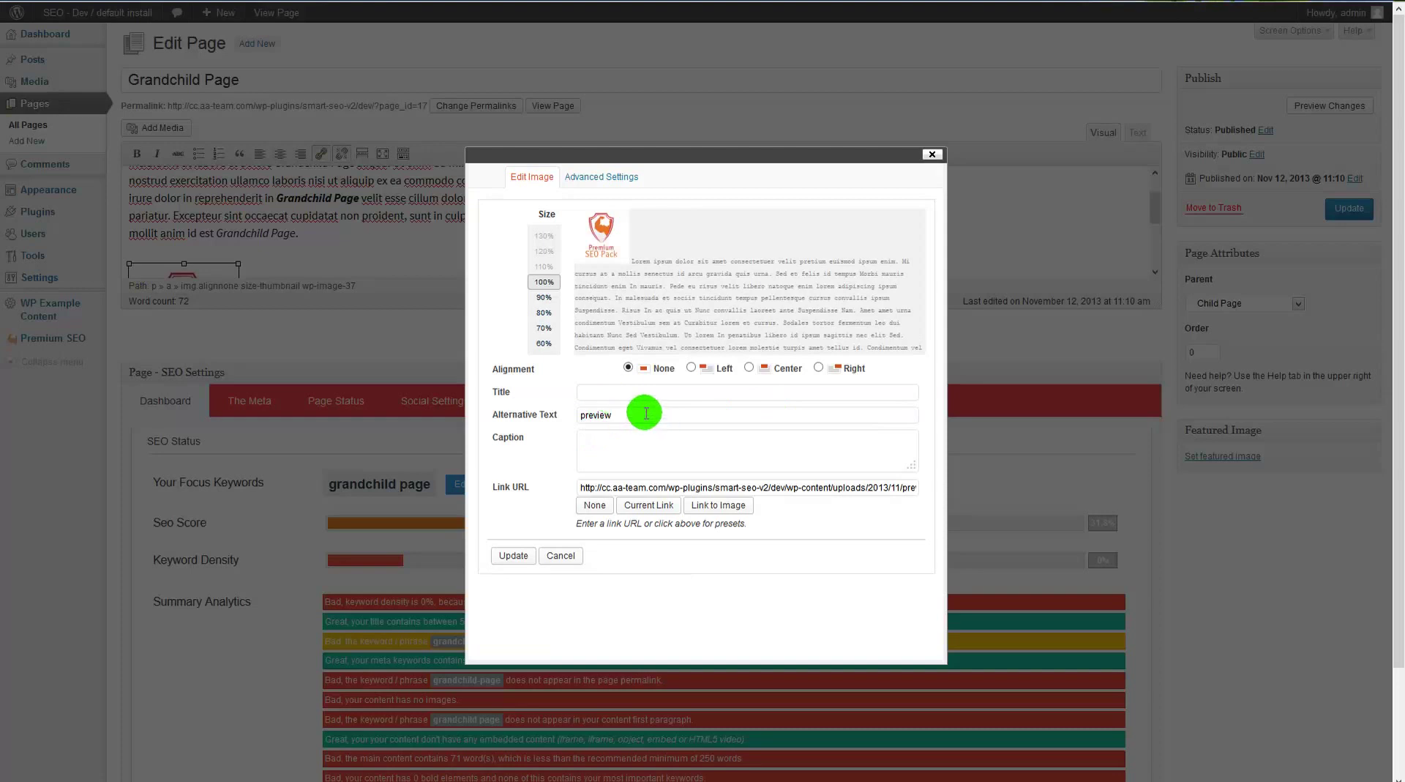
pyautogui.click(646, 414)
pyautogui.hotkey('ctrl', 'a')
pyautogui.hotkey('ctrl', 'v')
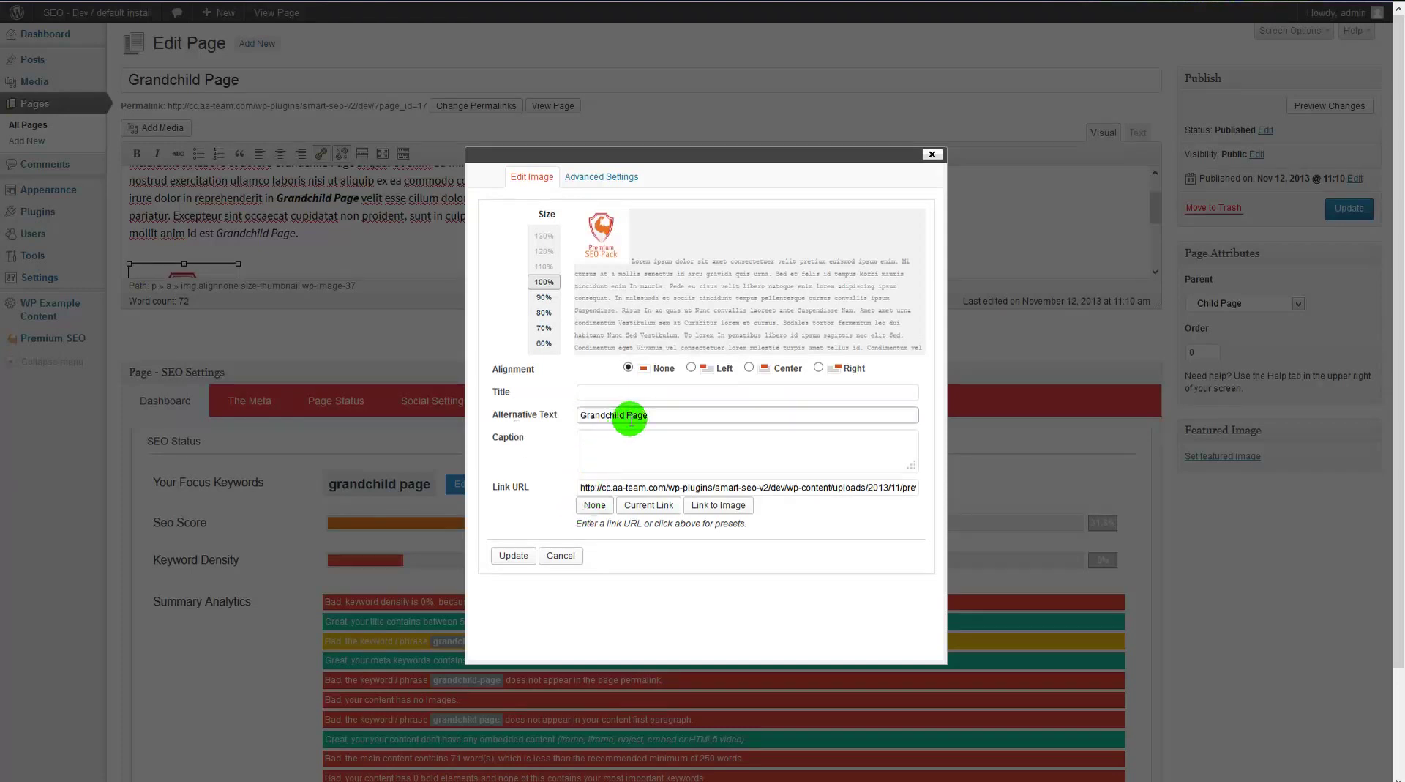
pyautogui.write('p')
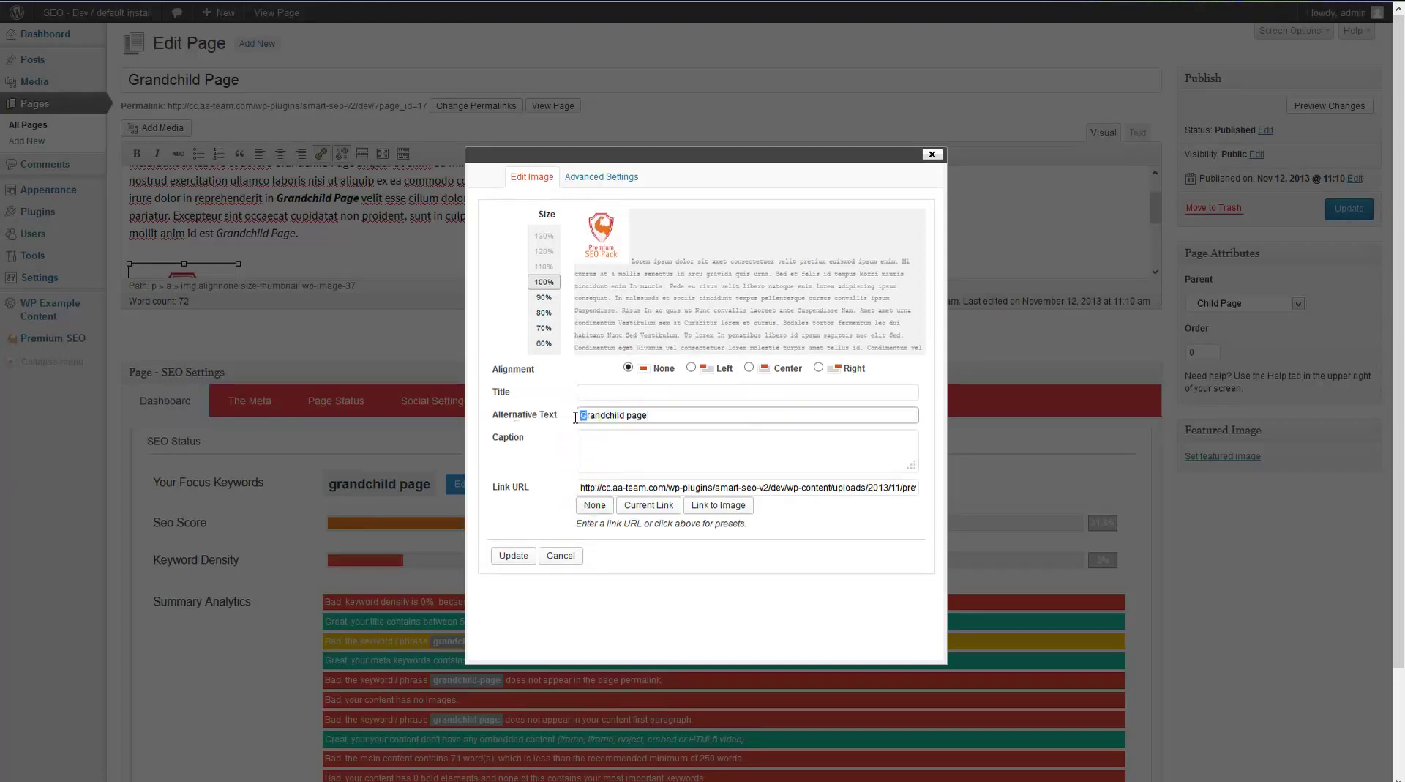
pyautogui.click(513, 556)
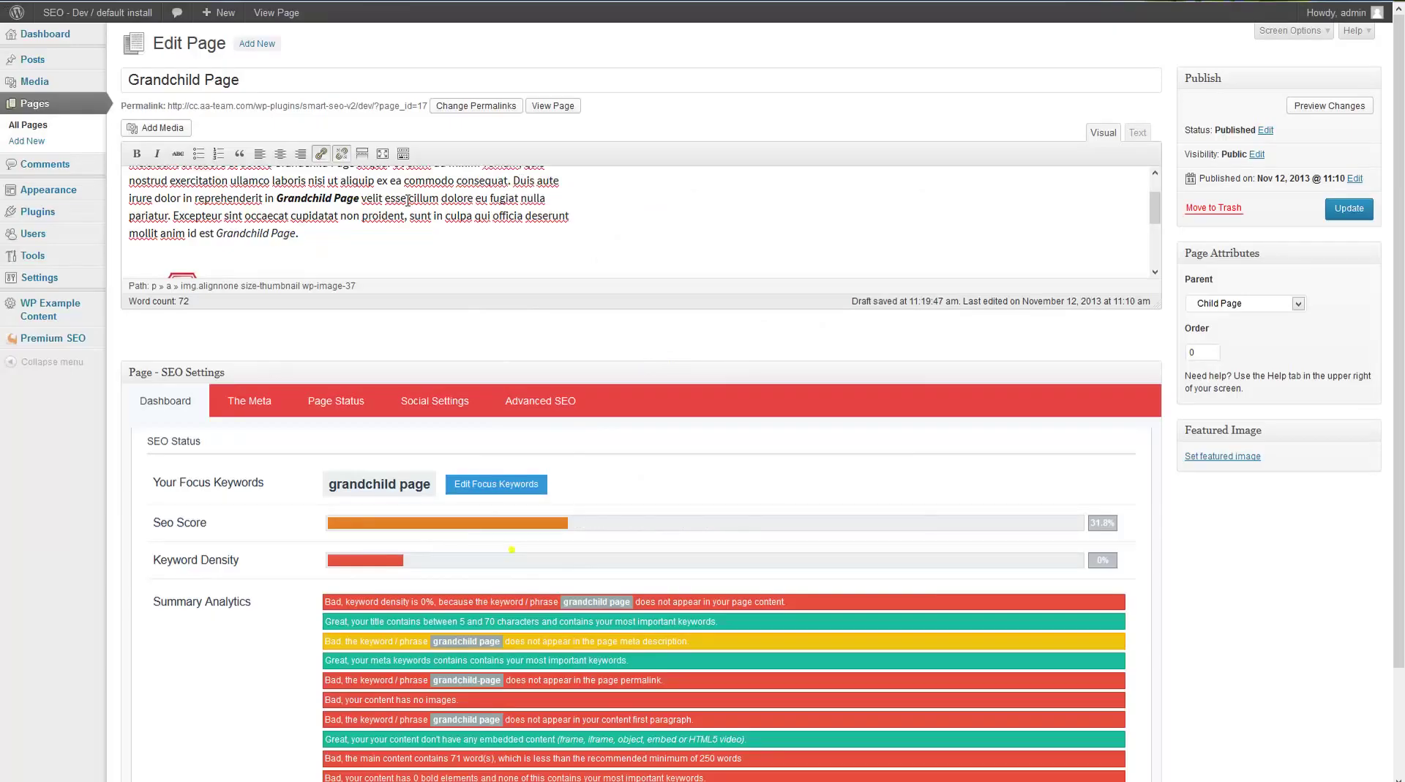
# Step: Copy the first paragraph from the Lorem Ipsum generator page, paste it below the image at the end of the content, and update the page
pyautogui.scroll(-2, 542, 461)
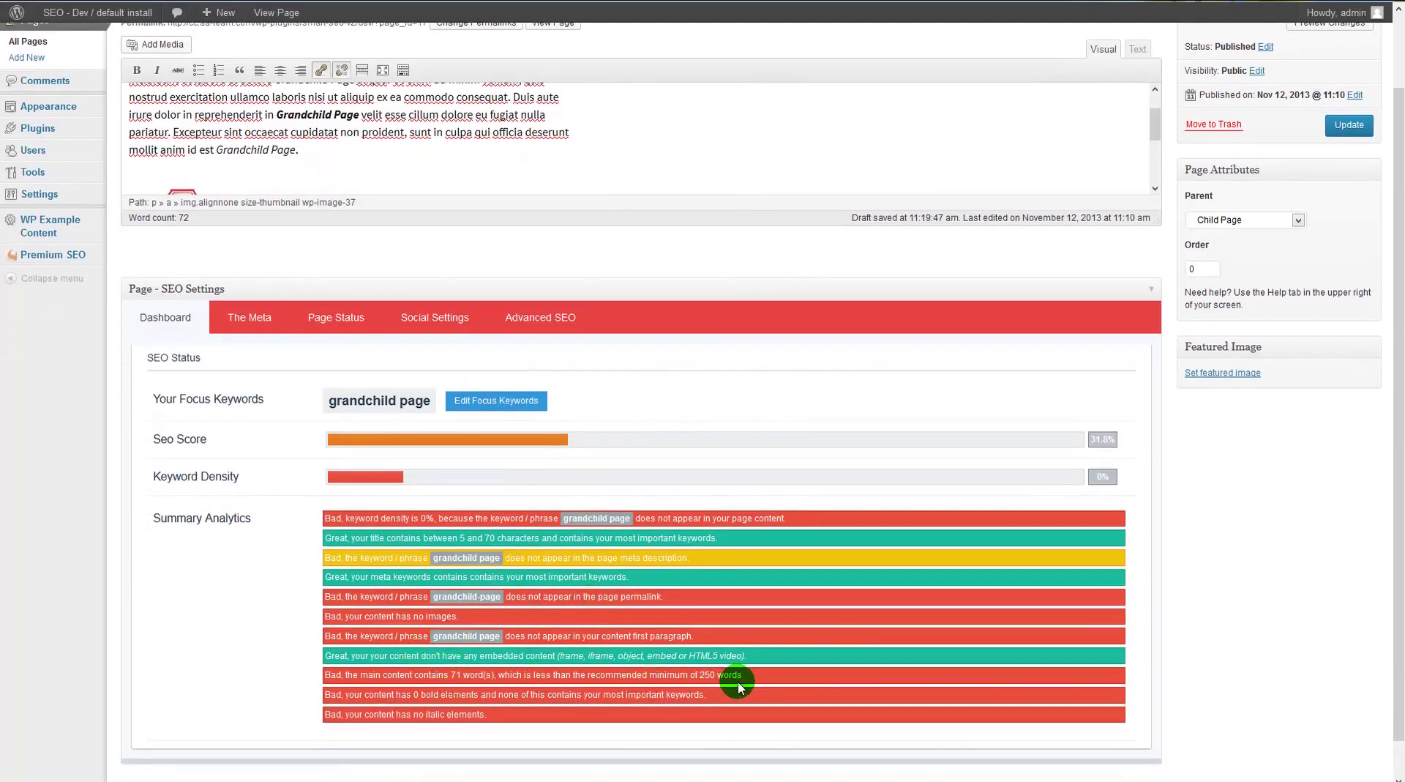
pyautogui.moveTo(741, 674); pyautogui.dragTo(587, 676)
pyautogui.moveTo(496, 684); pyautogui.dragTo(653, 173)
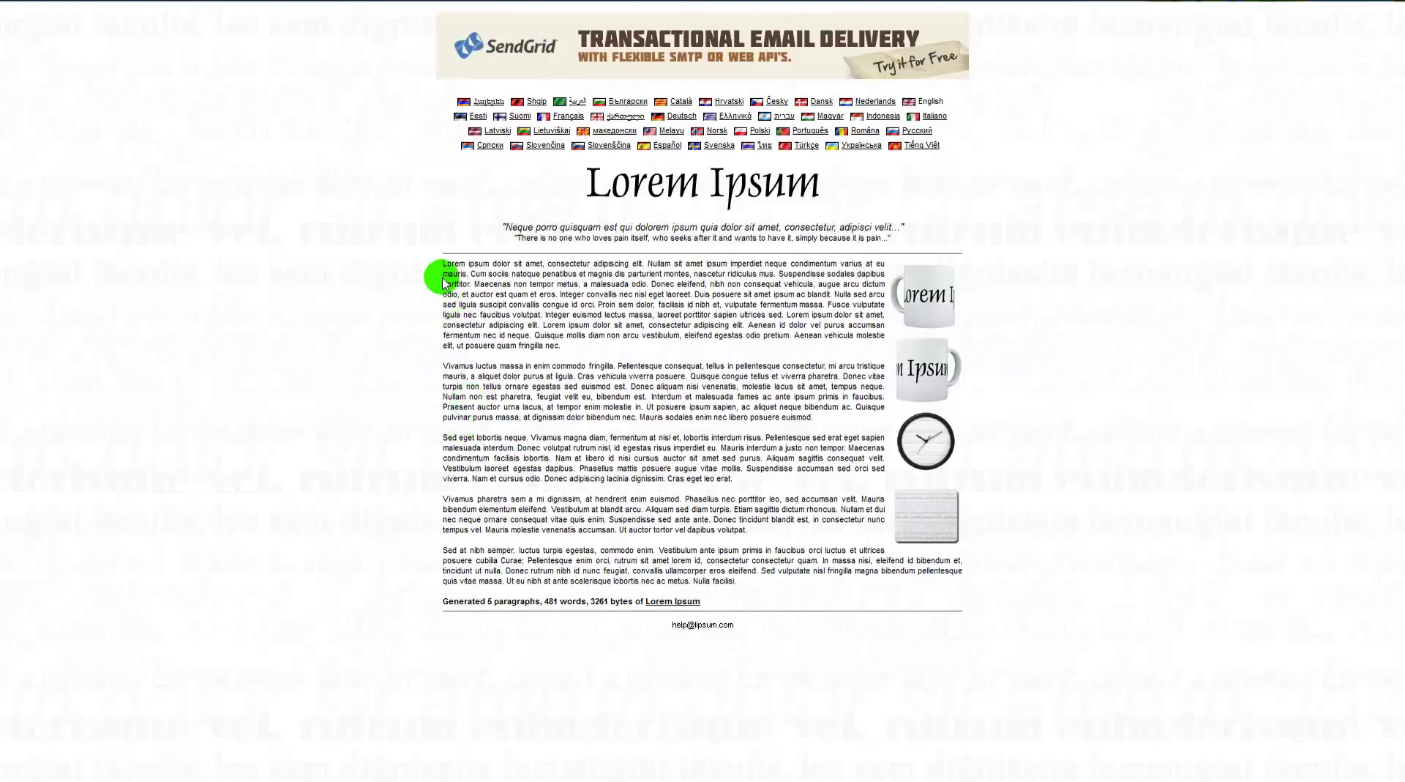
pyautogui.moveTo(444, 263); pyautogui.dragTo(577, 352)
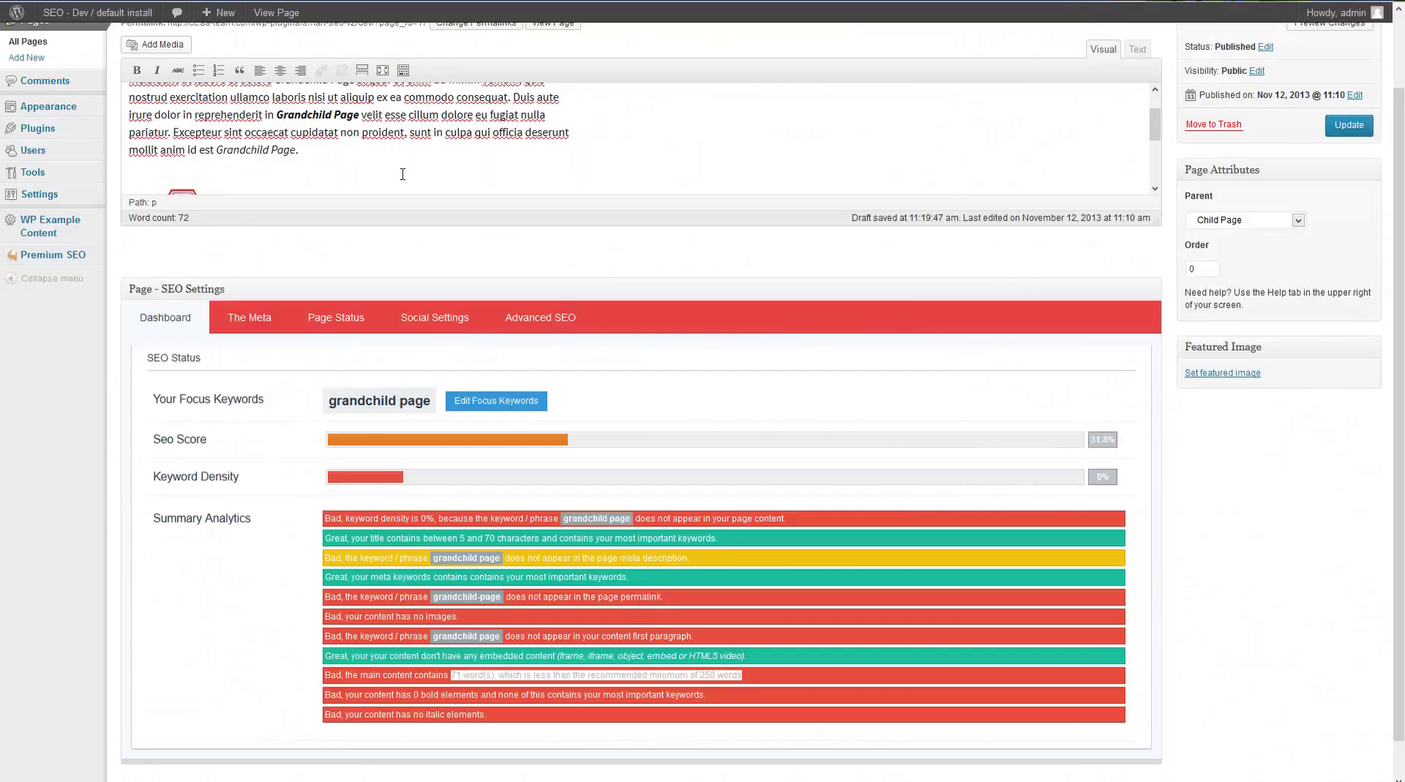
pyautogui.scroll(-3, 402, 175)
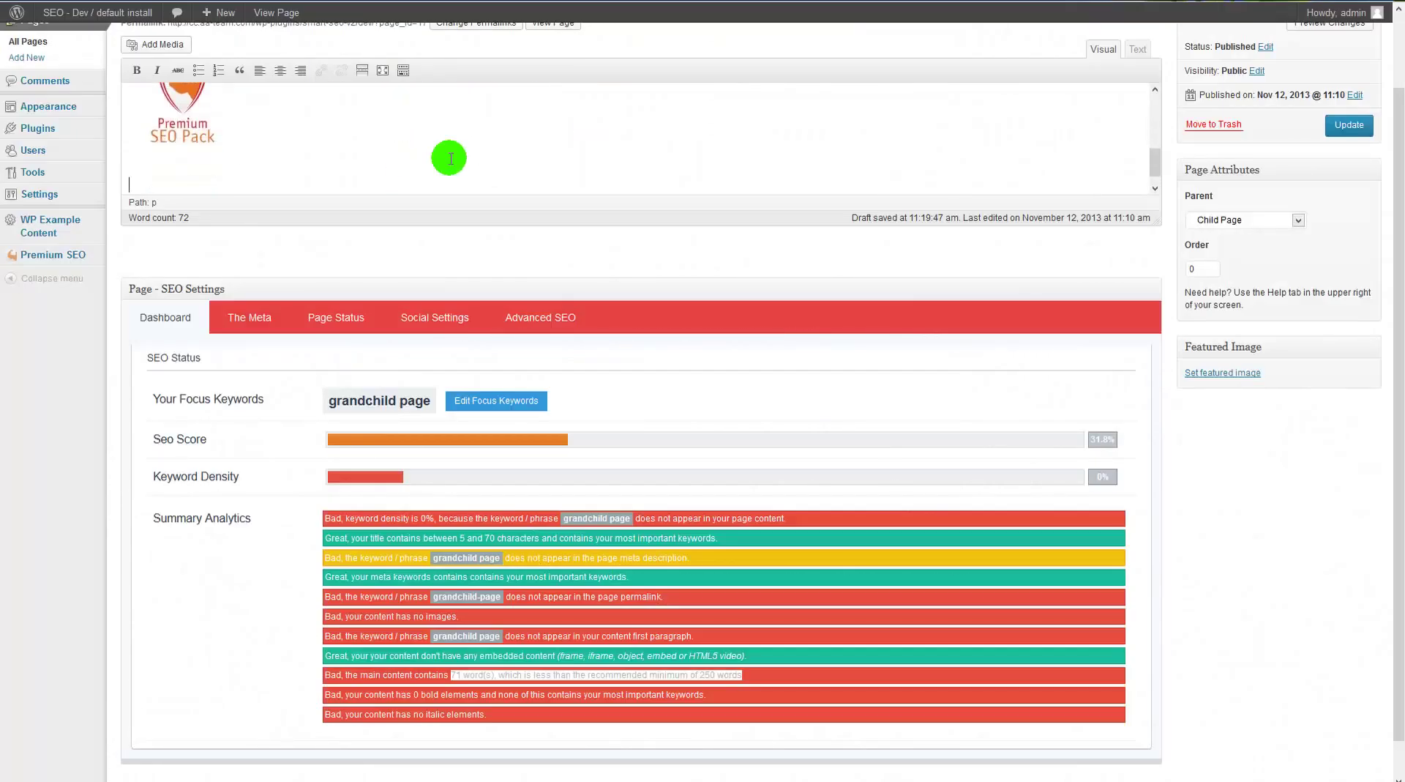
pyautogui.hotkey('ctrl', 'v')
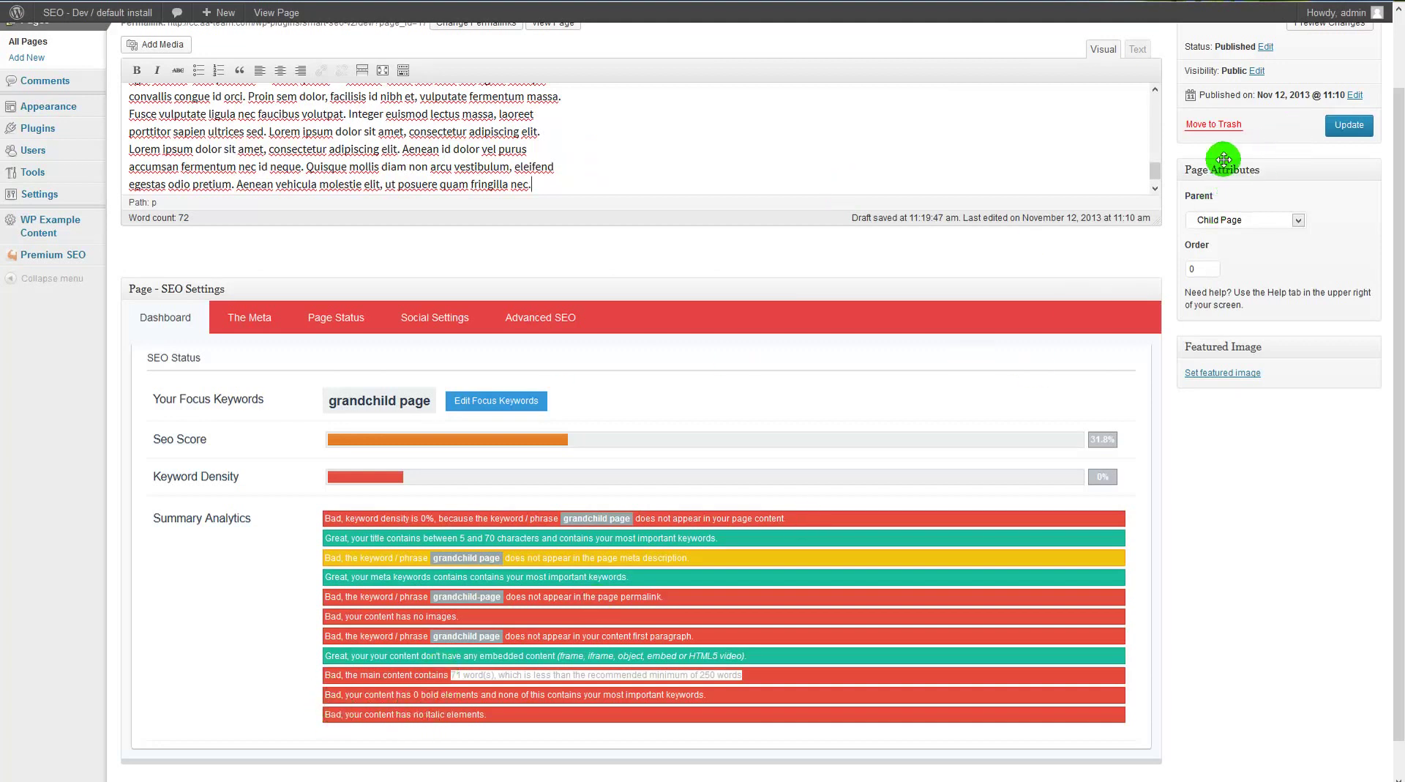
pyautogui.click(1347, 125)
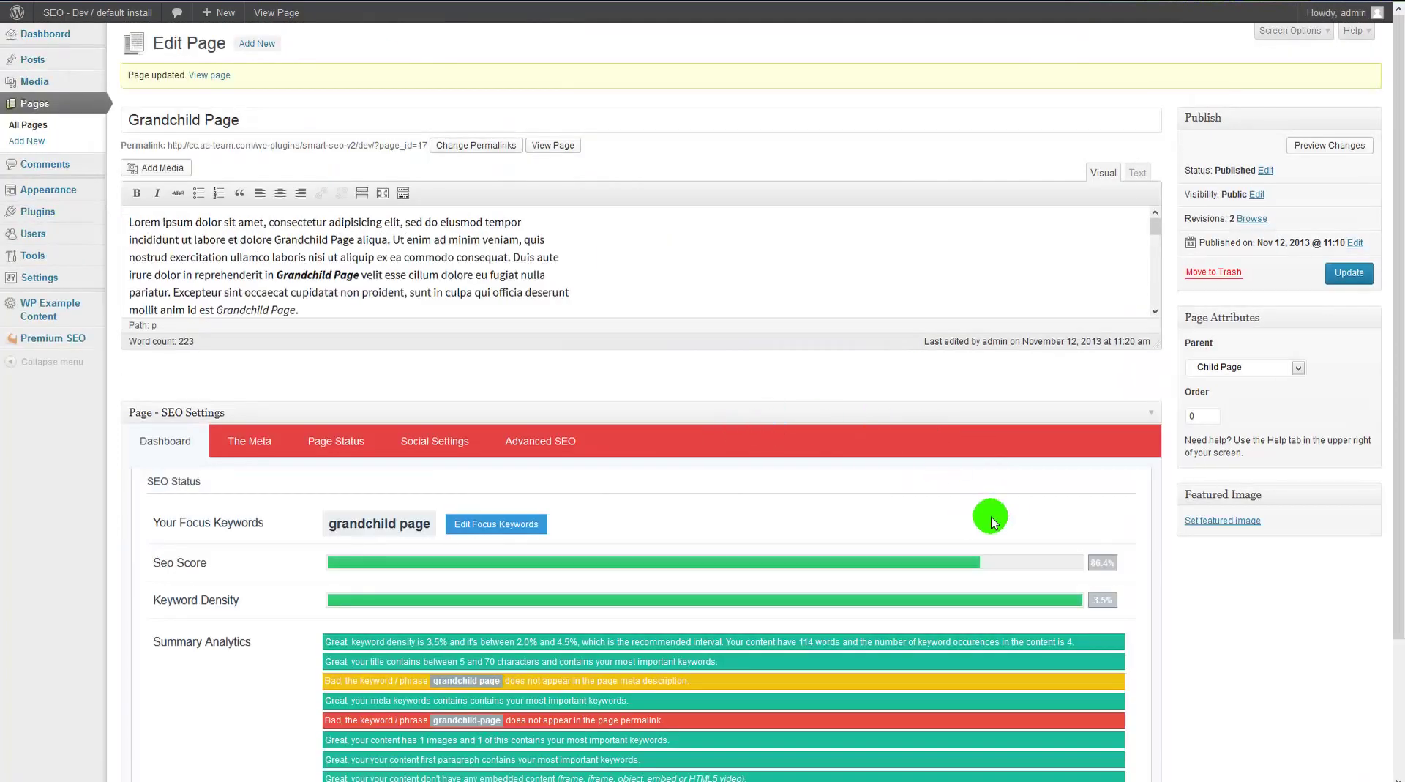
# Step: Set the page's SEO Title to "grandchild page" in its SEO meta settings
pyautogui.scroll(-3, 583, 564)
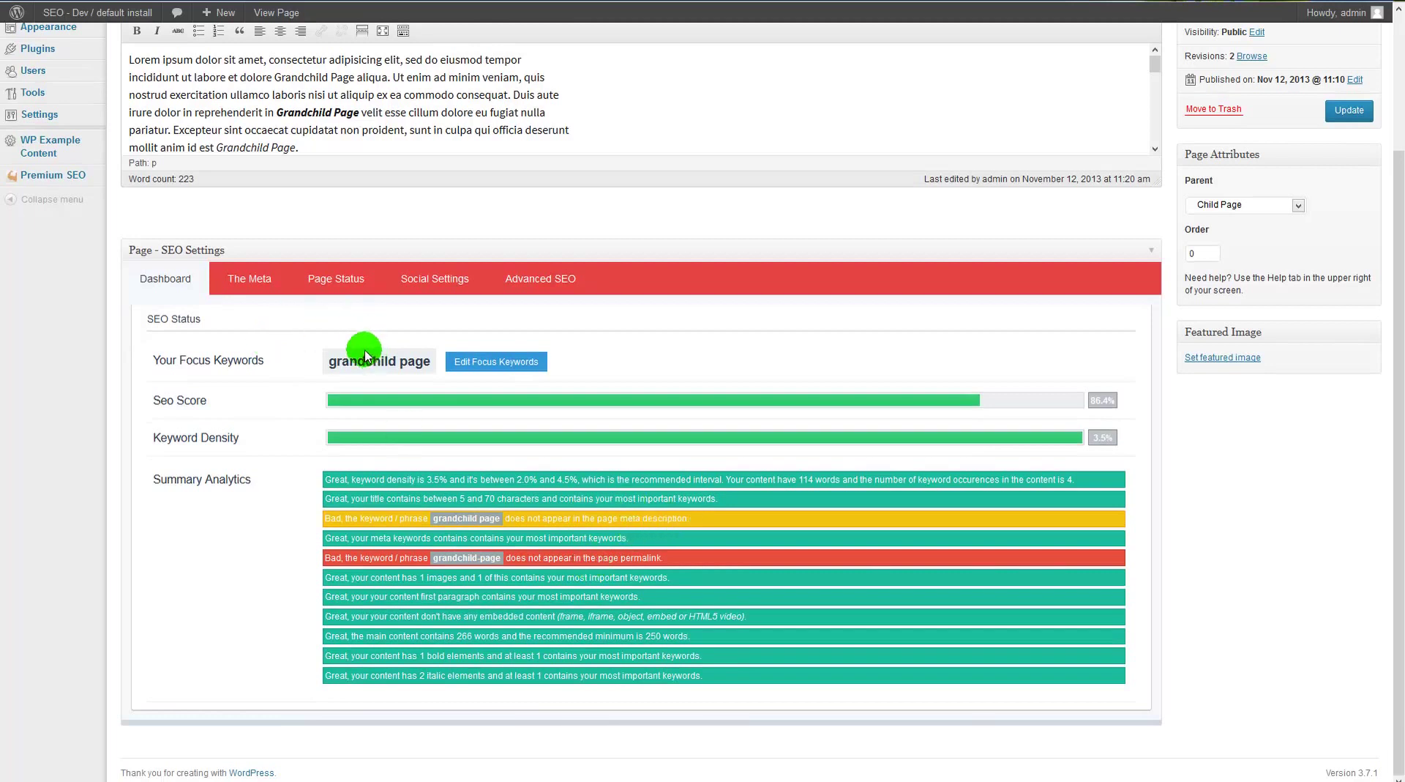
pyautogui.click(264, 277)
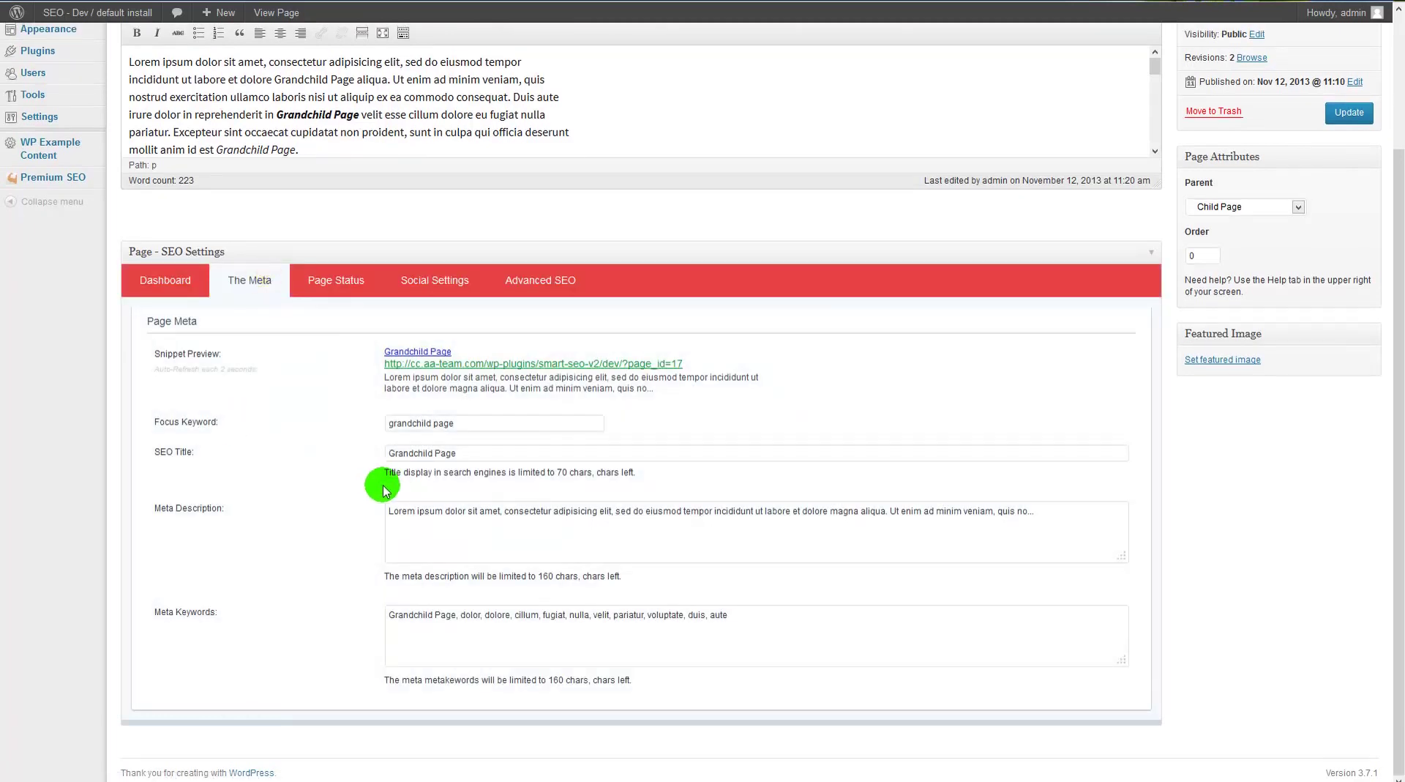
pyautogui.tripleClick(470, 423)
pyautogui.tripleClick(473, 451)
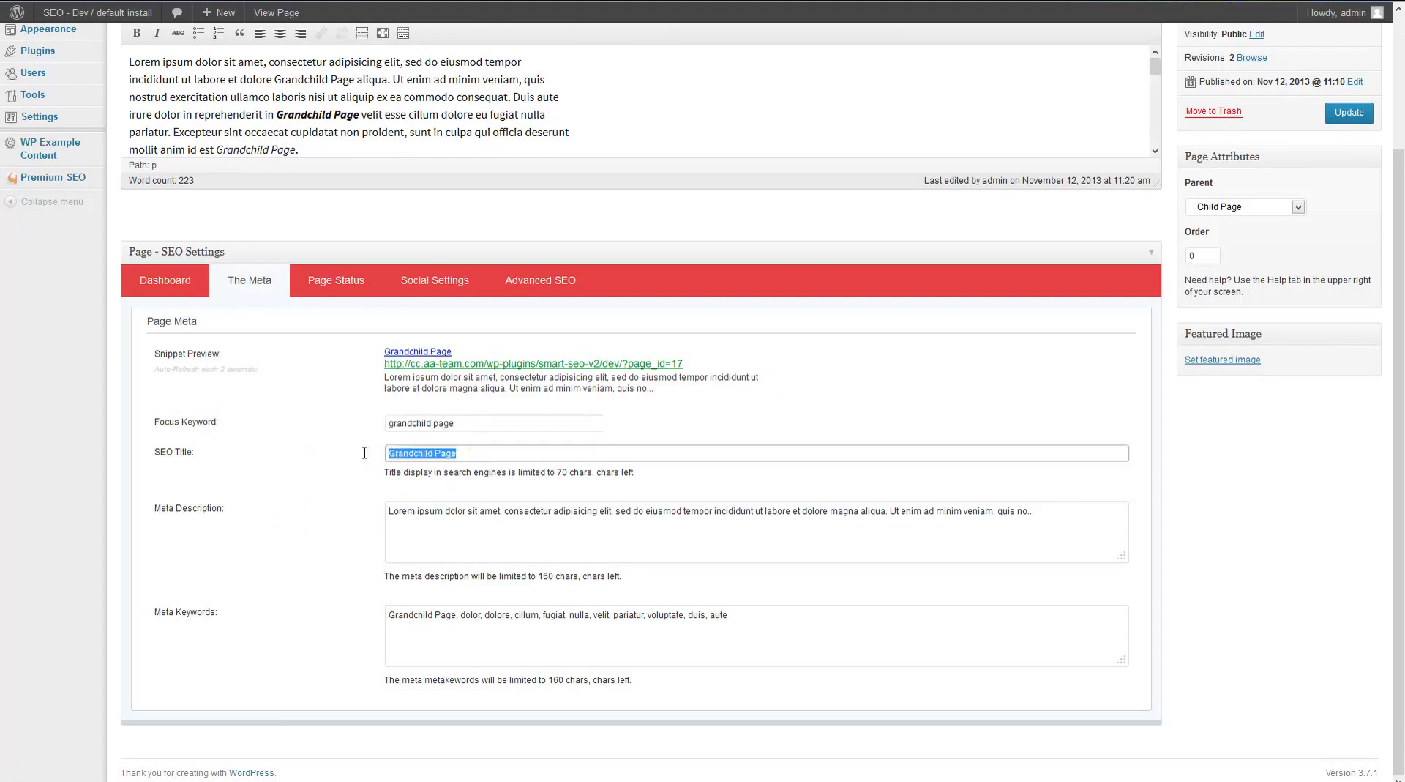
pyautogui.click(439, 597)
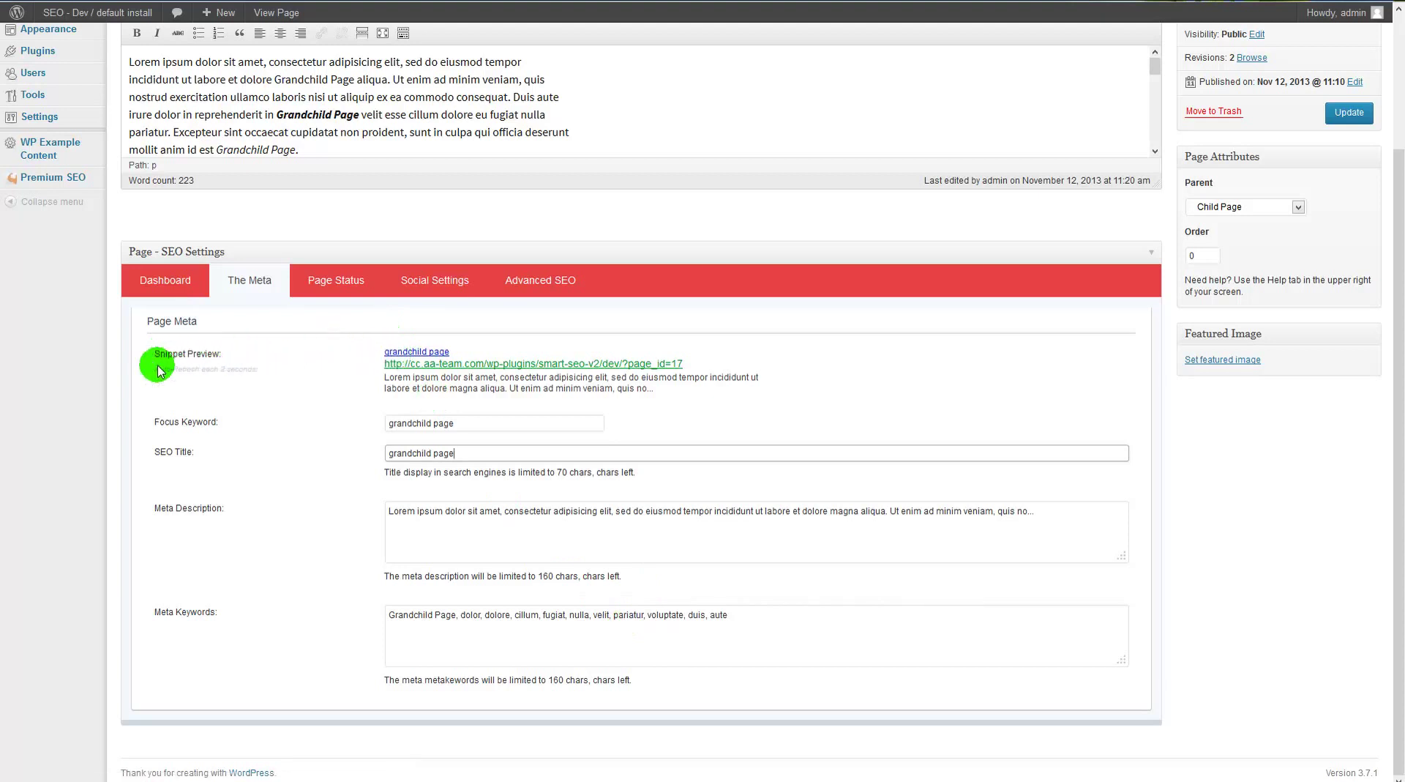
# Step: Compare the focus keyword with the SEO Title and open the page's SEO status
pyautogui.moveTo(456, 423); pyautogui.dragTo(372, 430)
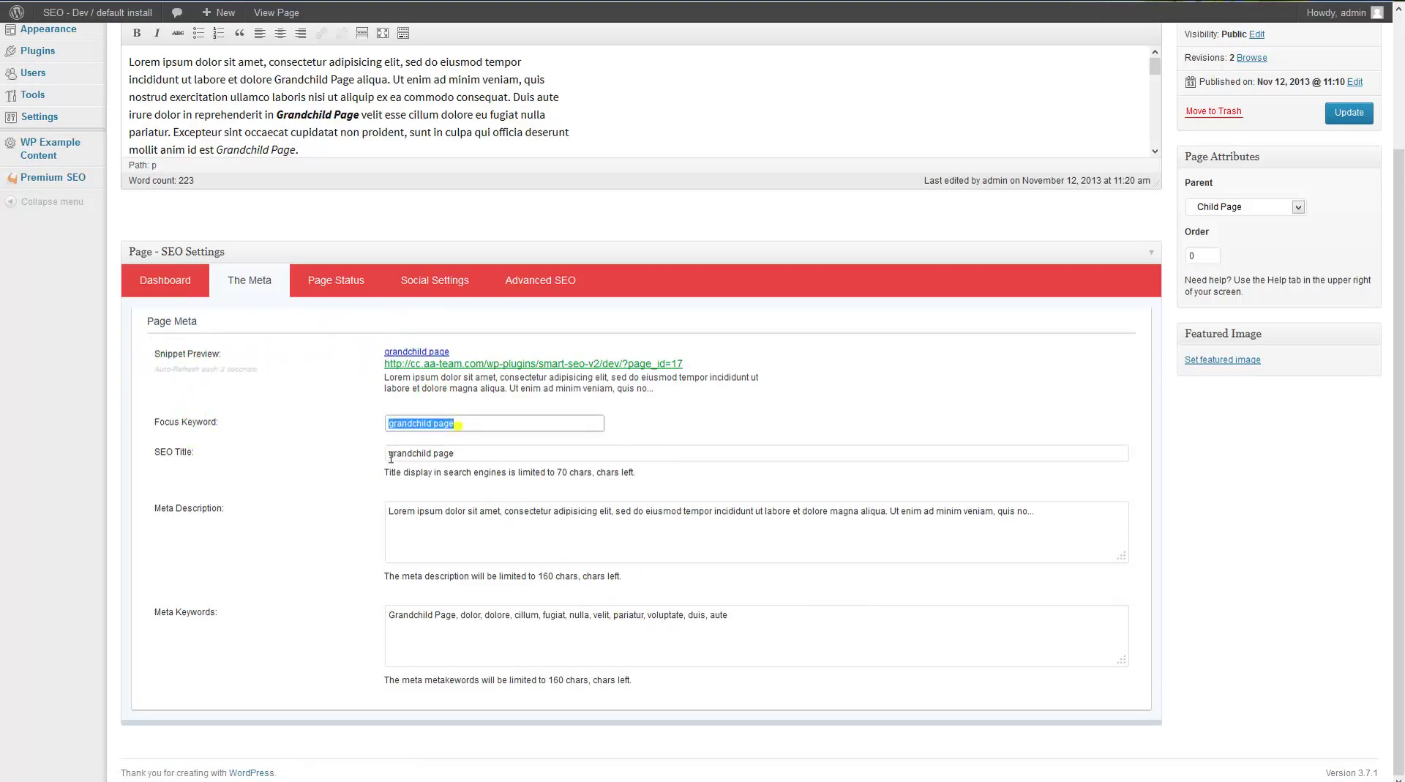
pyautogui.moveTo(492, 456); pyautogui.dragTo(349, 461)
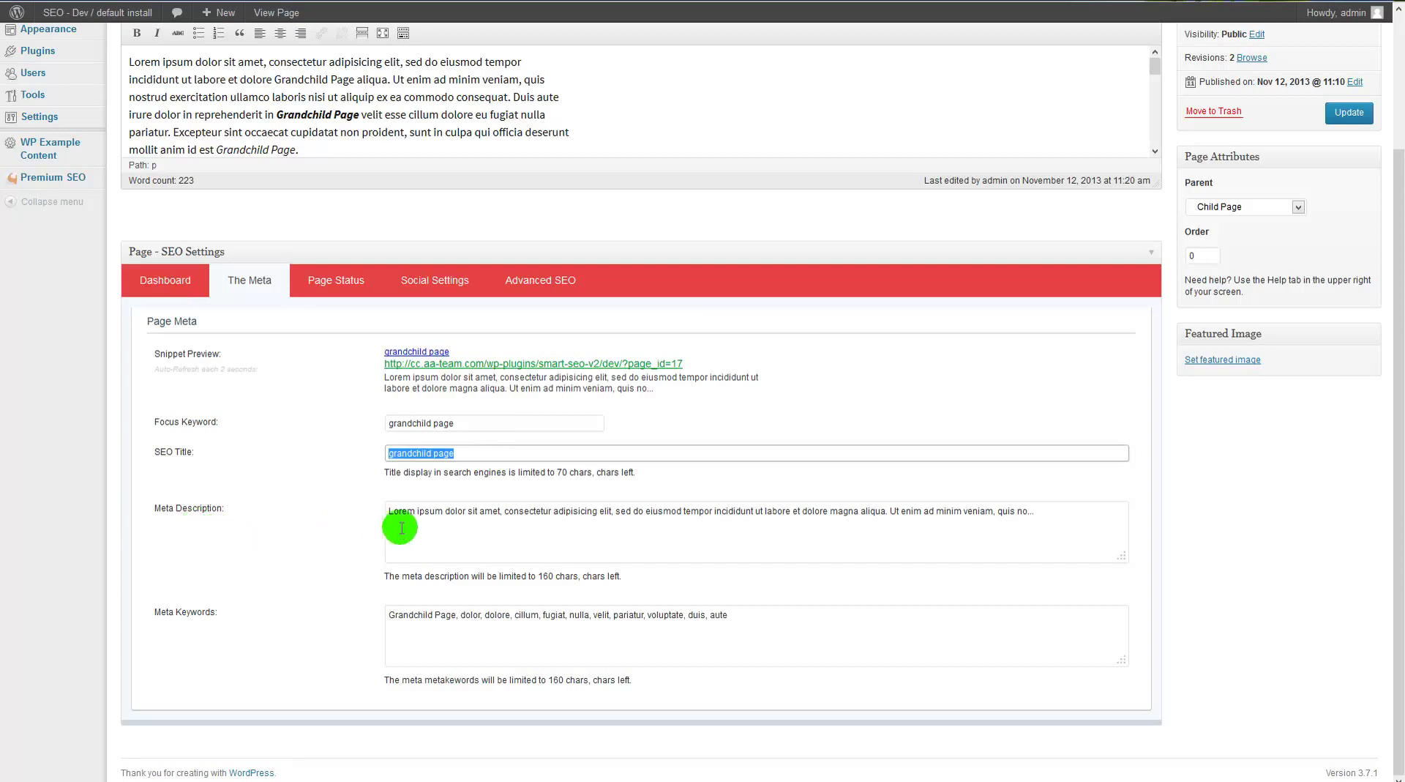
pyautogui.click(342, 285)
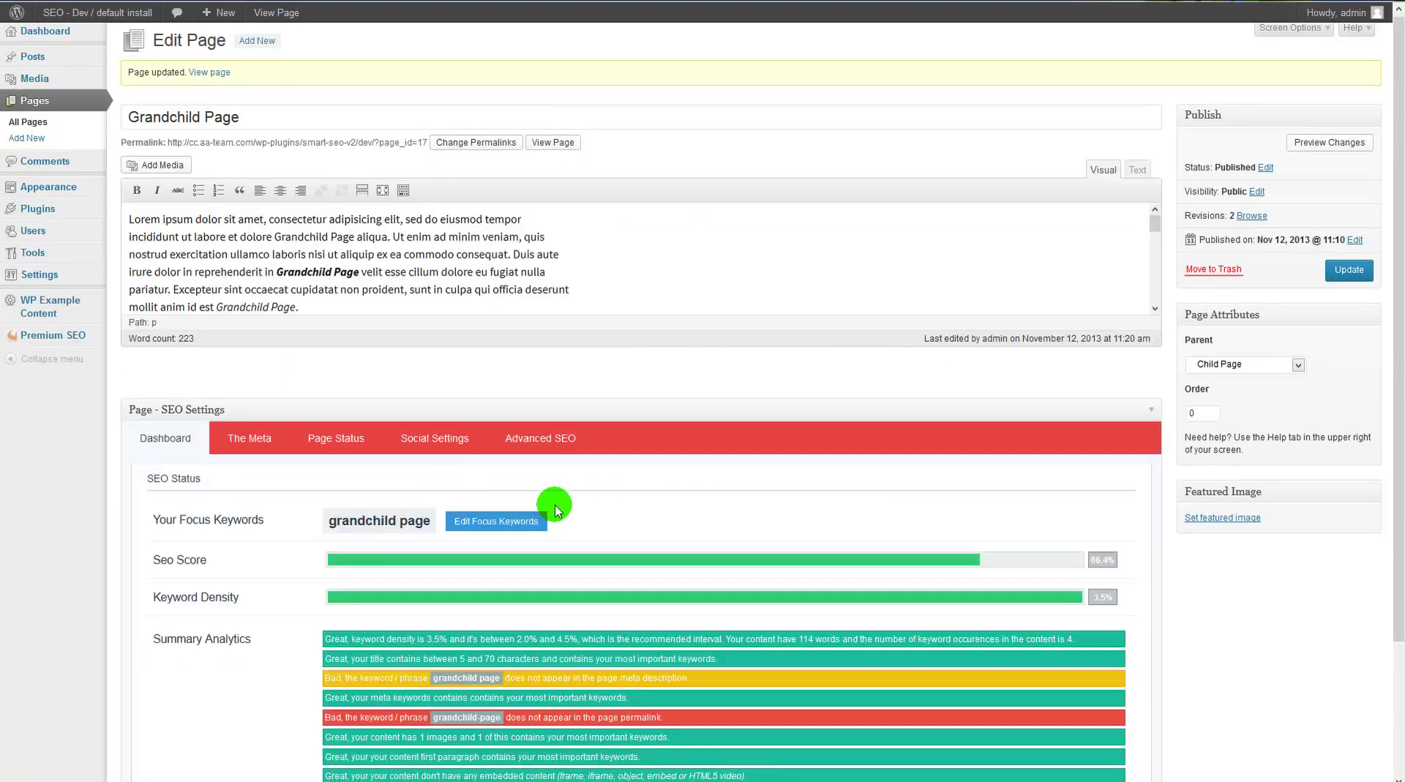
# Step: Save the site's permalink structure as Post name, return to the Grandchild Page editor, and update the page
pyautogui.scroll(-3, 600, 519)
pyautogui.moveTo(66, 121)
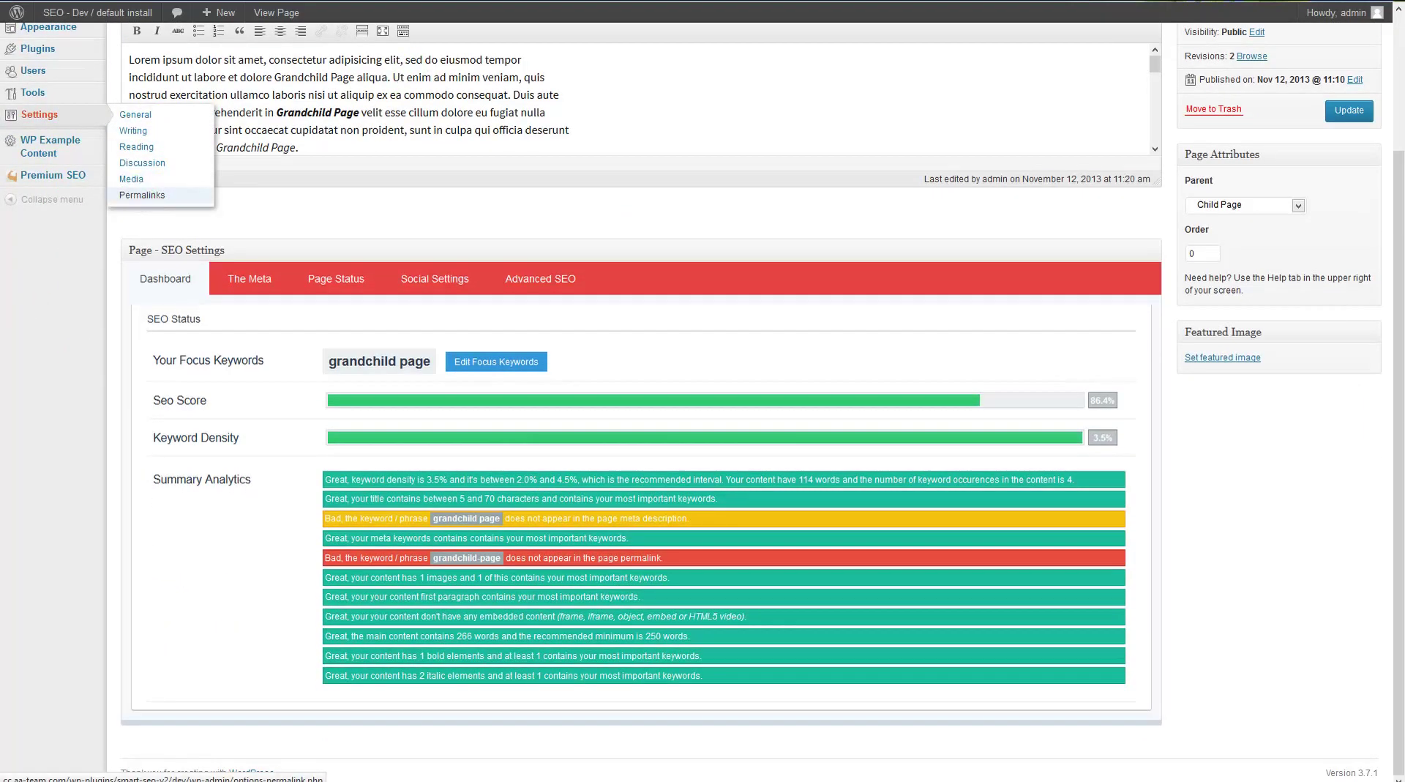
pyautogui.click(142, 194)
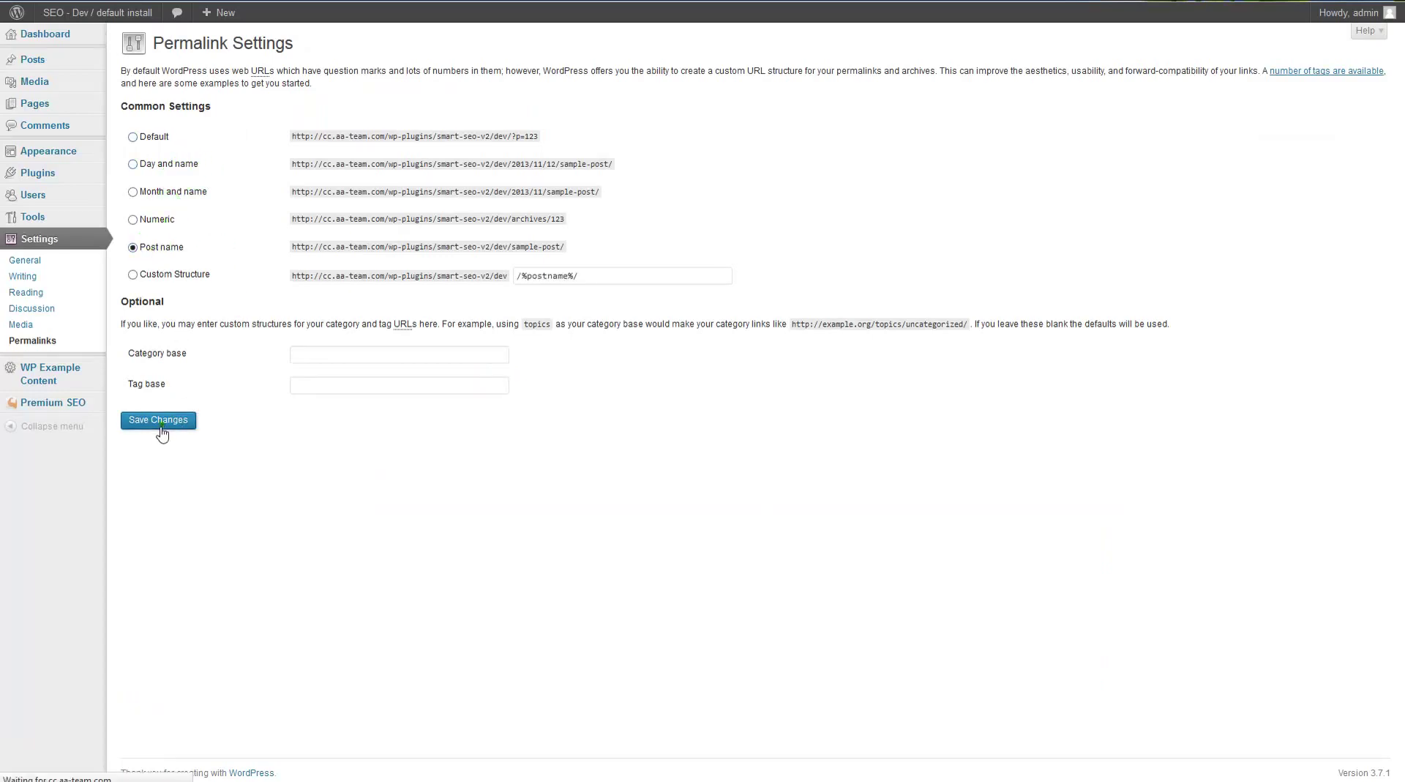
pyautogui.click(701, 18)
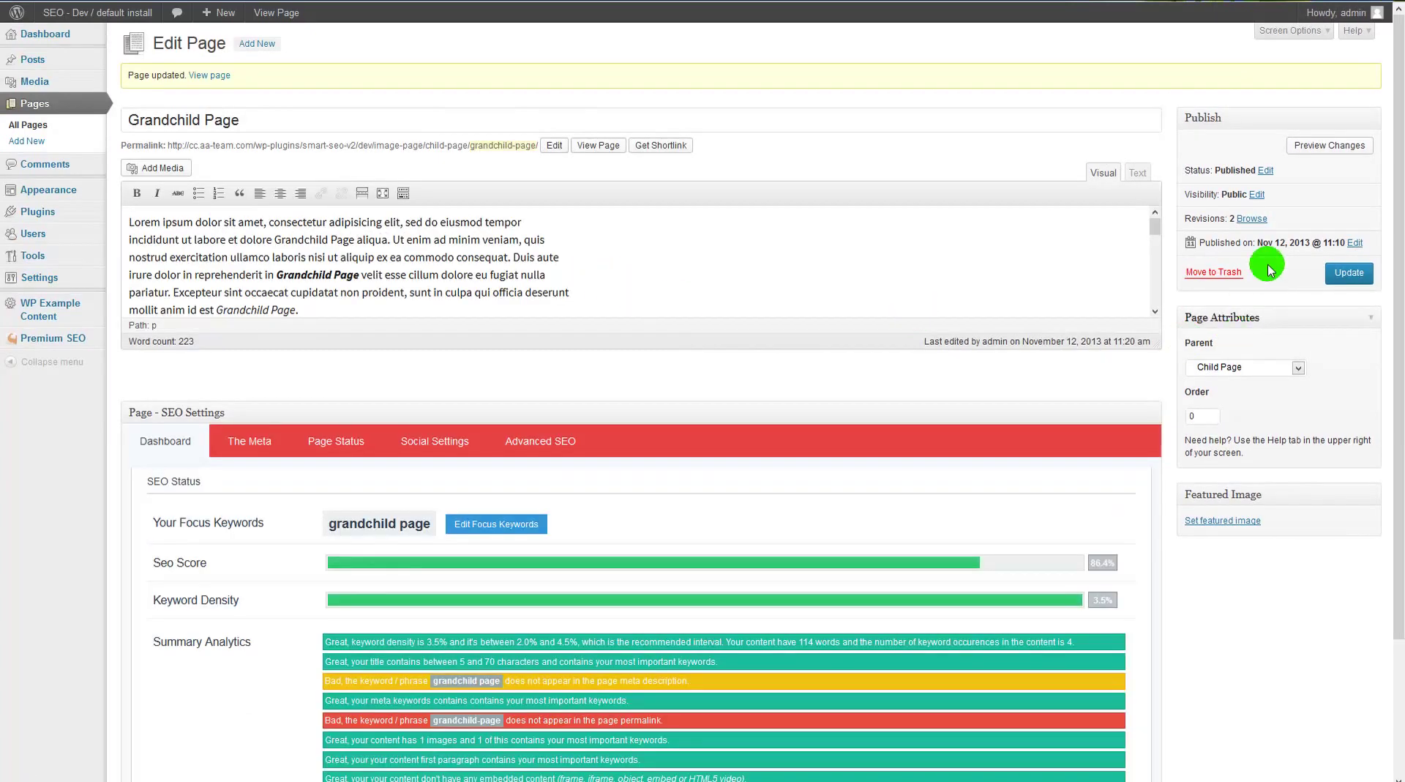
pyautogui.click(1349, 273)
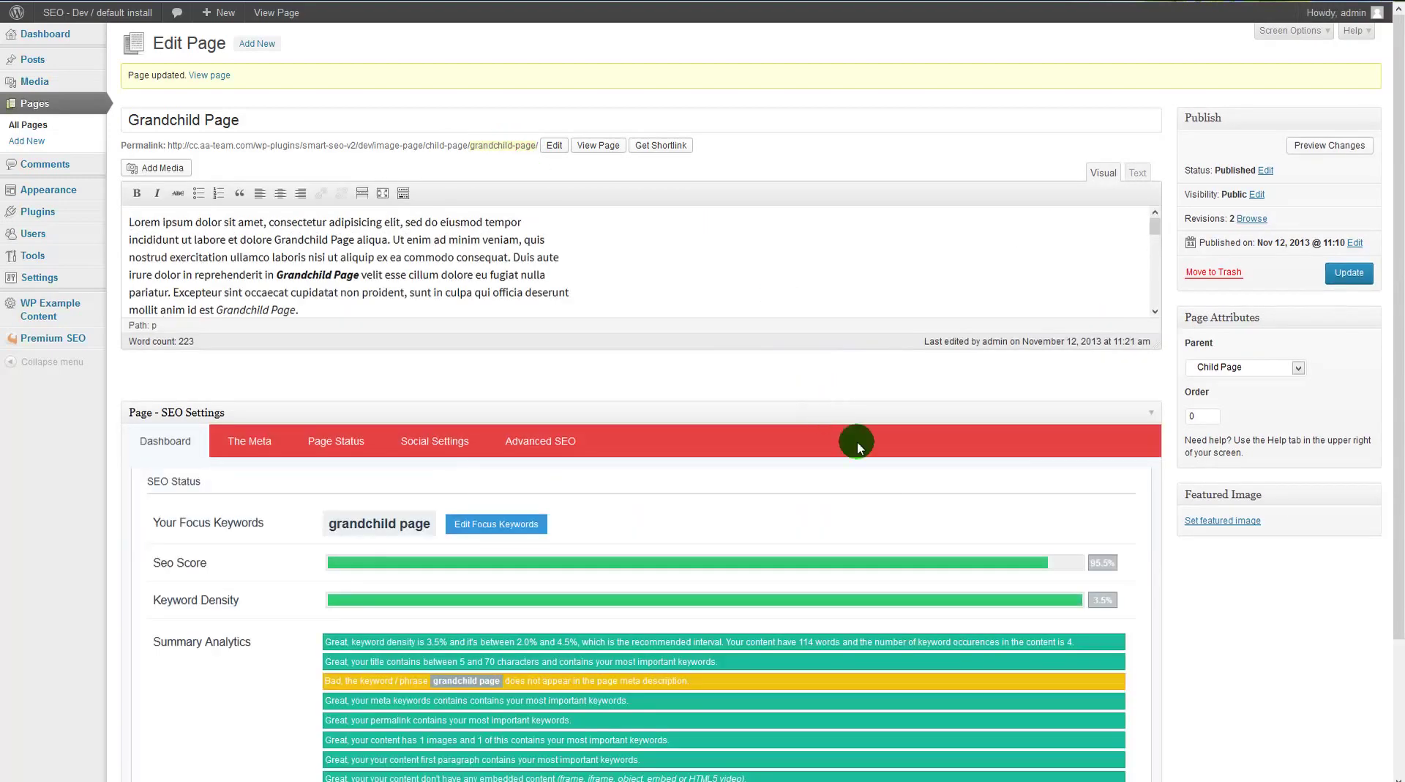
# Step: Replace the word after "consectetur" in the meta description with "grandchild page" copied from the SEO Title, and update the page
pyautogui.scroll(-2, 777, 614)
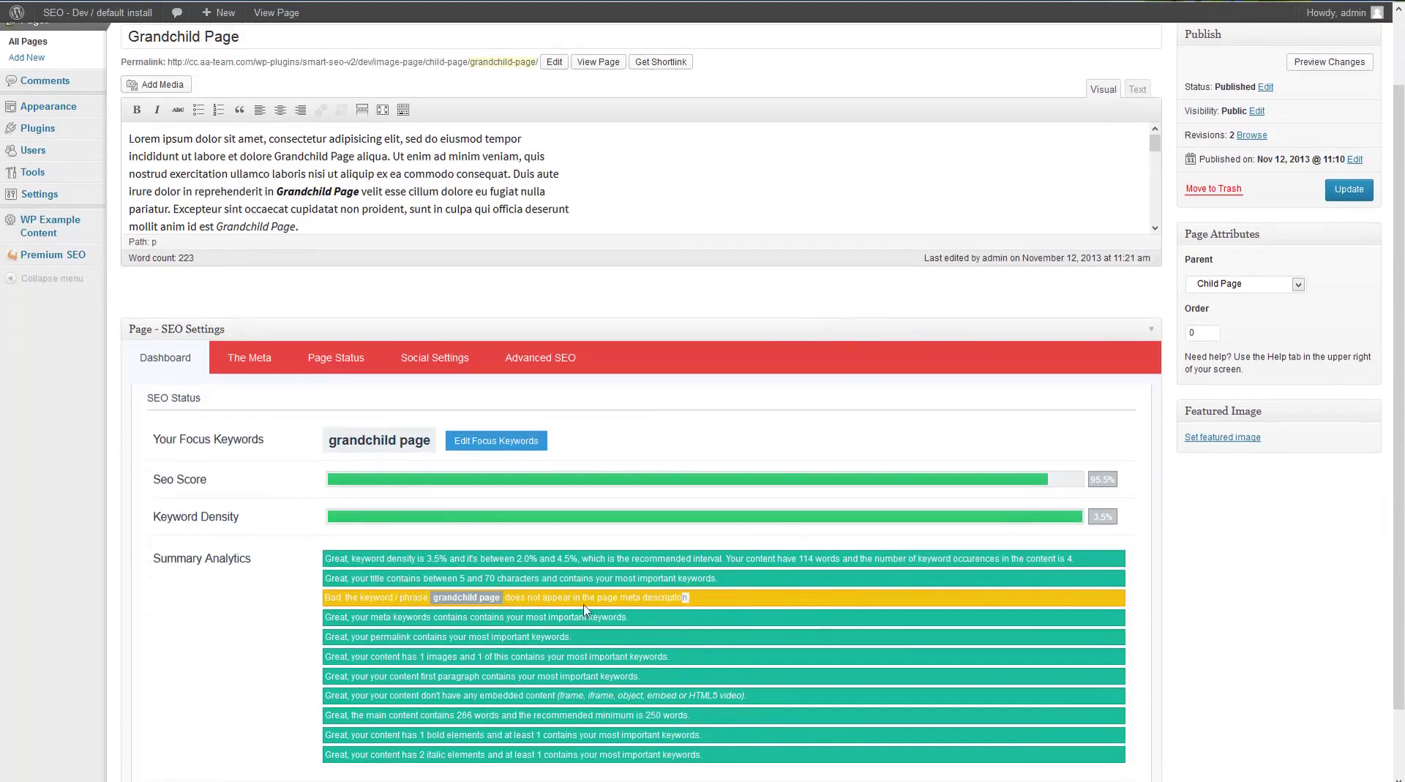
pyautogui.moveTo(586, 610); pyautogui.dragTo(502, 596)
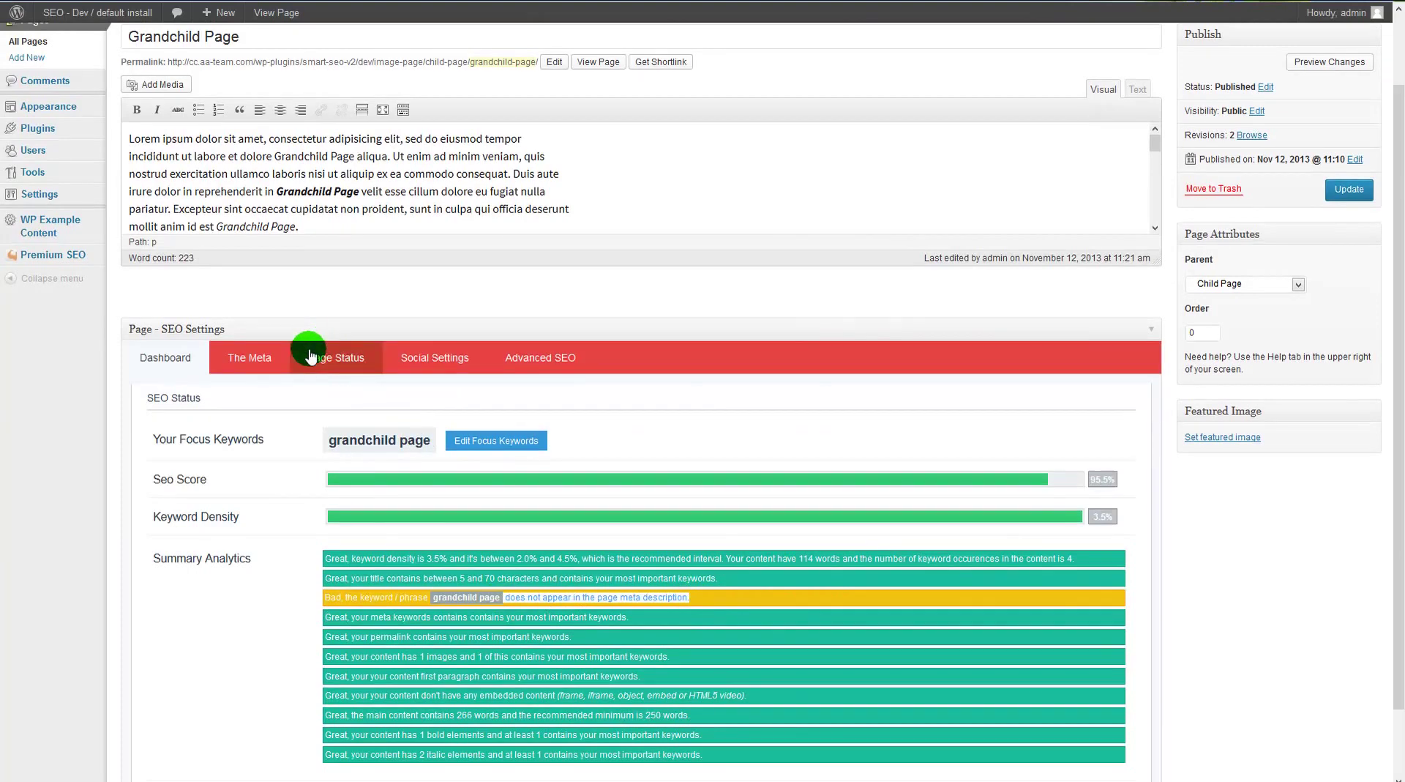
pyautogui.click(265, 350)
pyautogui.moveTo(512, 542); pyautogui.dragTo(295, 543)
pyautogui.hotkey('ctrl', 'c')
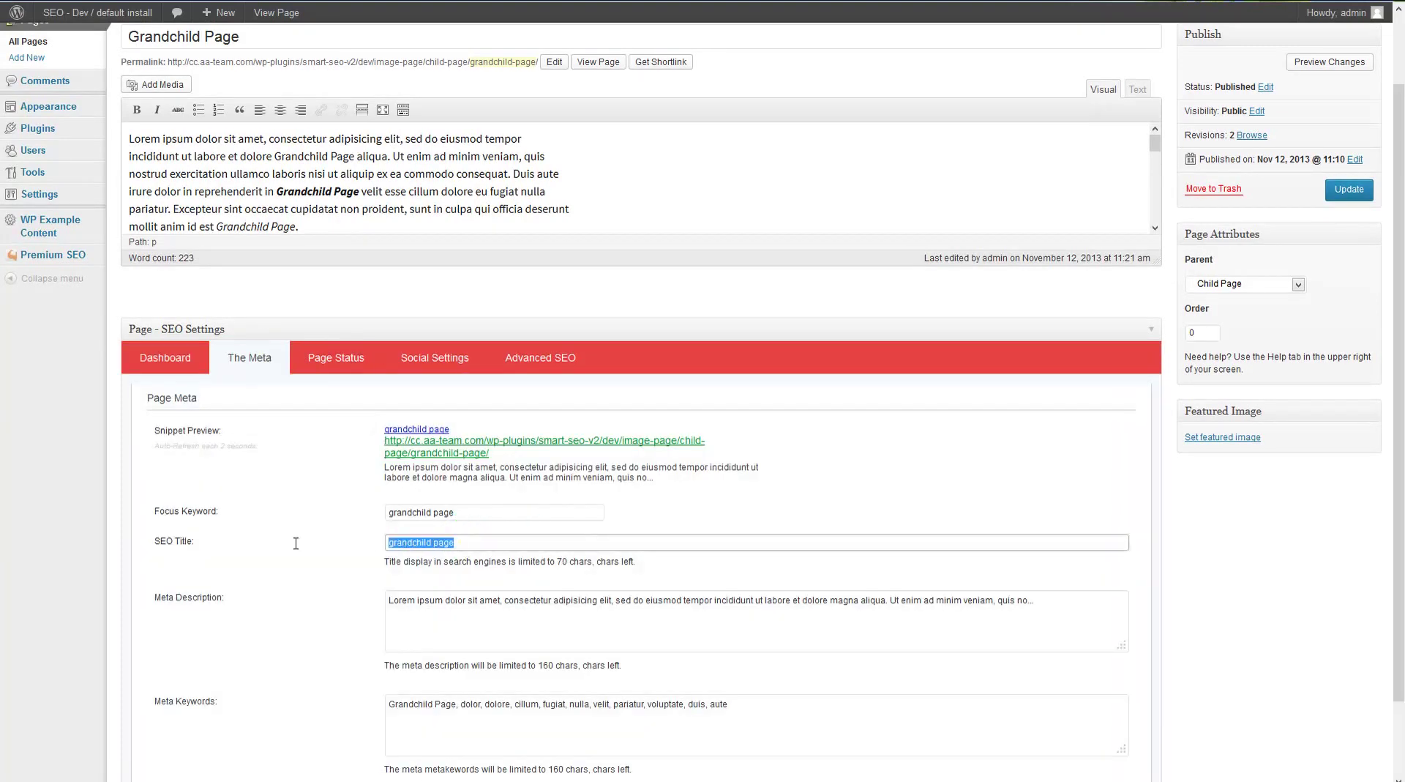
pyautogui.doubleClick(579, 602)
pyautogui.hotkey('ctrl', 'v')
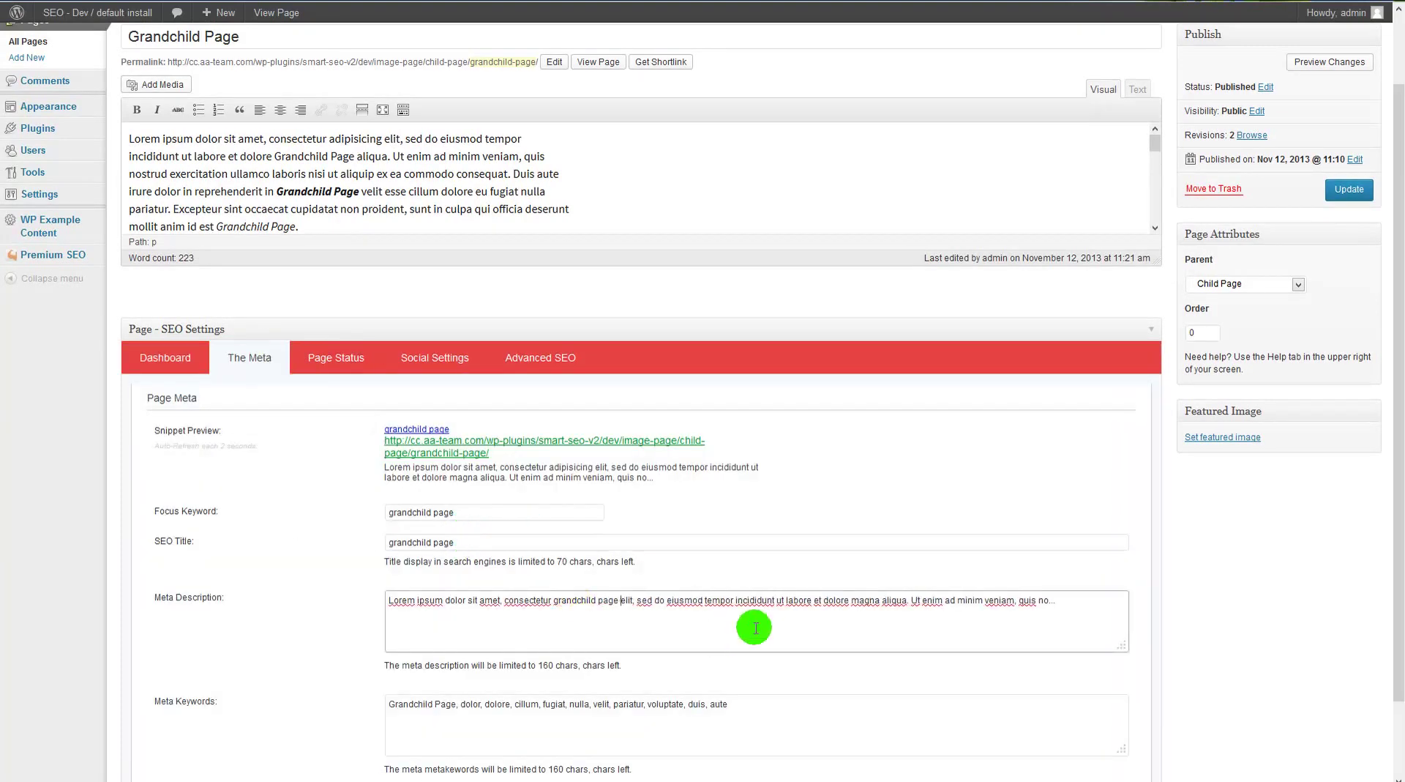
pyautogui.click(1350, 189)
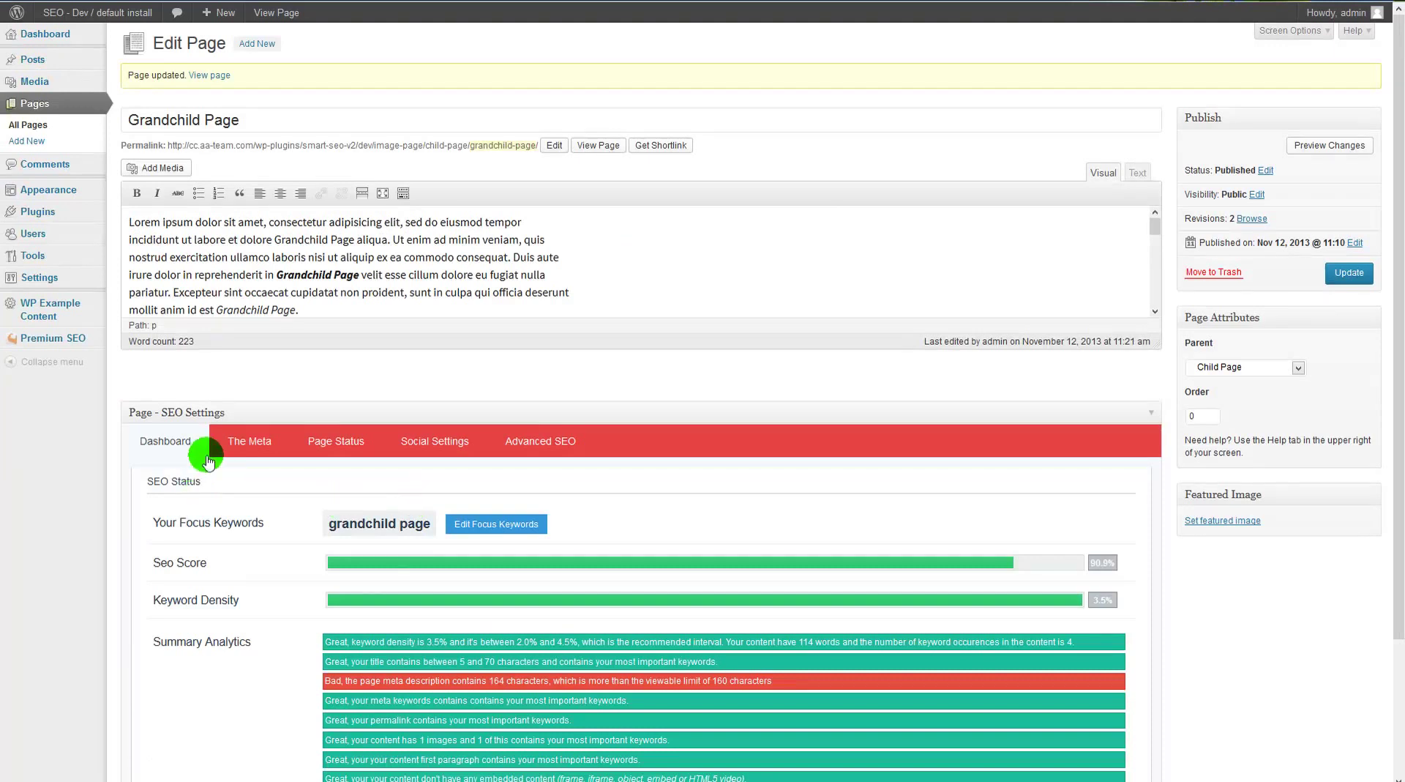
# Step: Shorten the meta description by deleting "magna" and "dolore" before "aliqua", and update the page
pyautogui.scroll(-1, 985, 603)
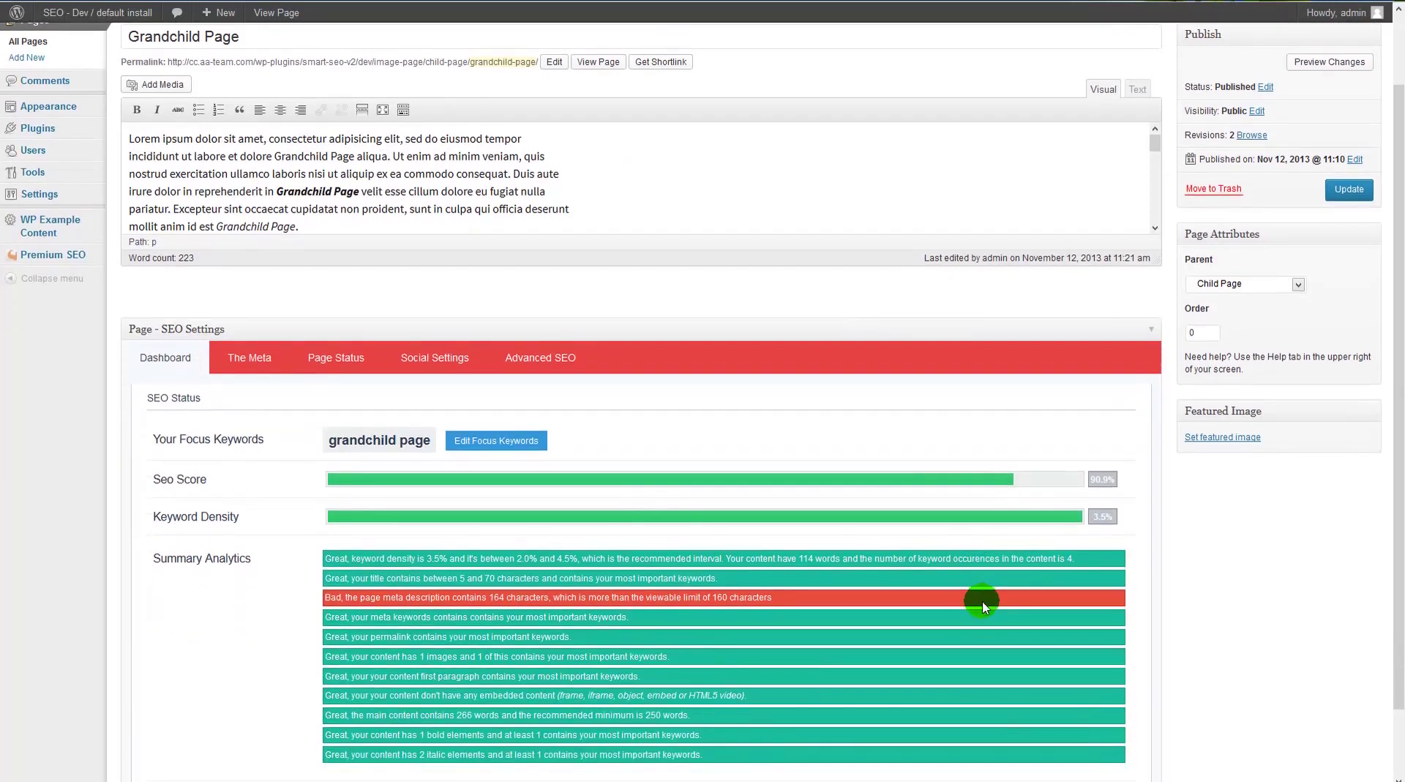
pyautogui.click(257, 358)
pyautogui.doubleClick(865, 600)
pyautogui.press('BackSpace')
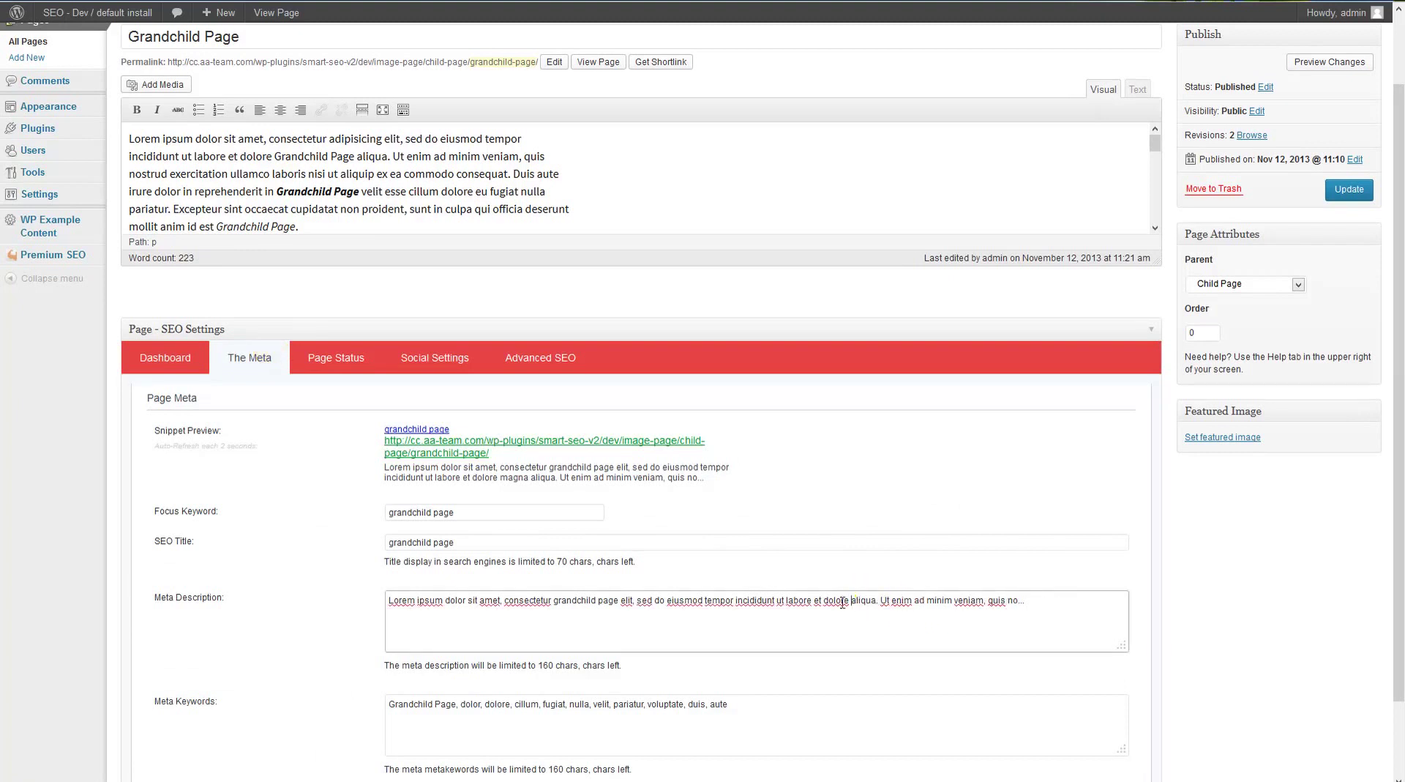
pyautogui.doubleClick(863, 600)
pyautogui.press('BackSpace')
pyautogui.click(1349, 189)
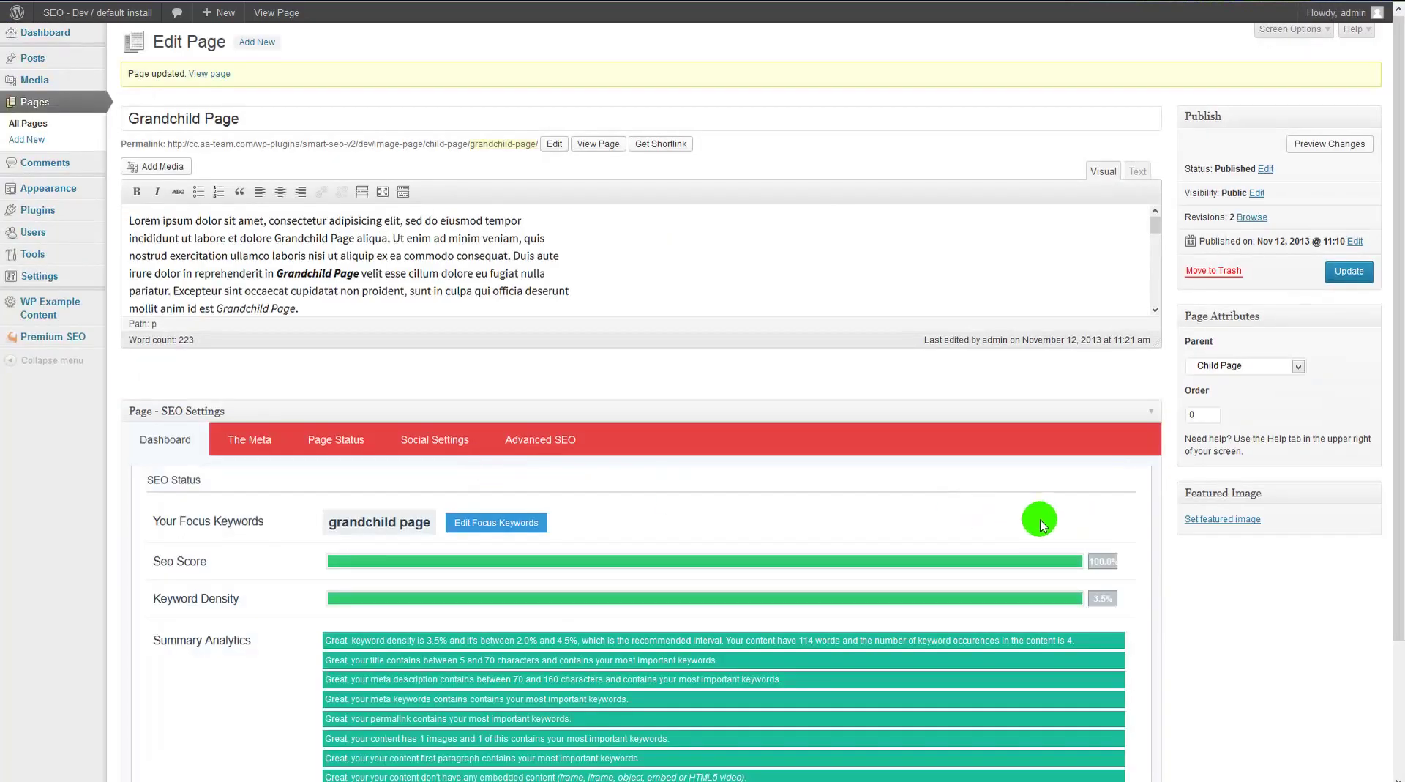
# Step: Review the summary analytics and the detailed page status, from keyword density to the bold and italic checks
pyautogui.scroll(-2, 1034, 606)
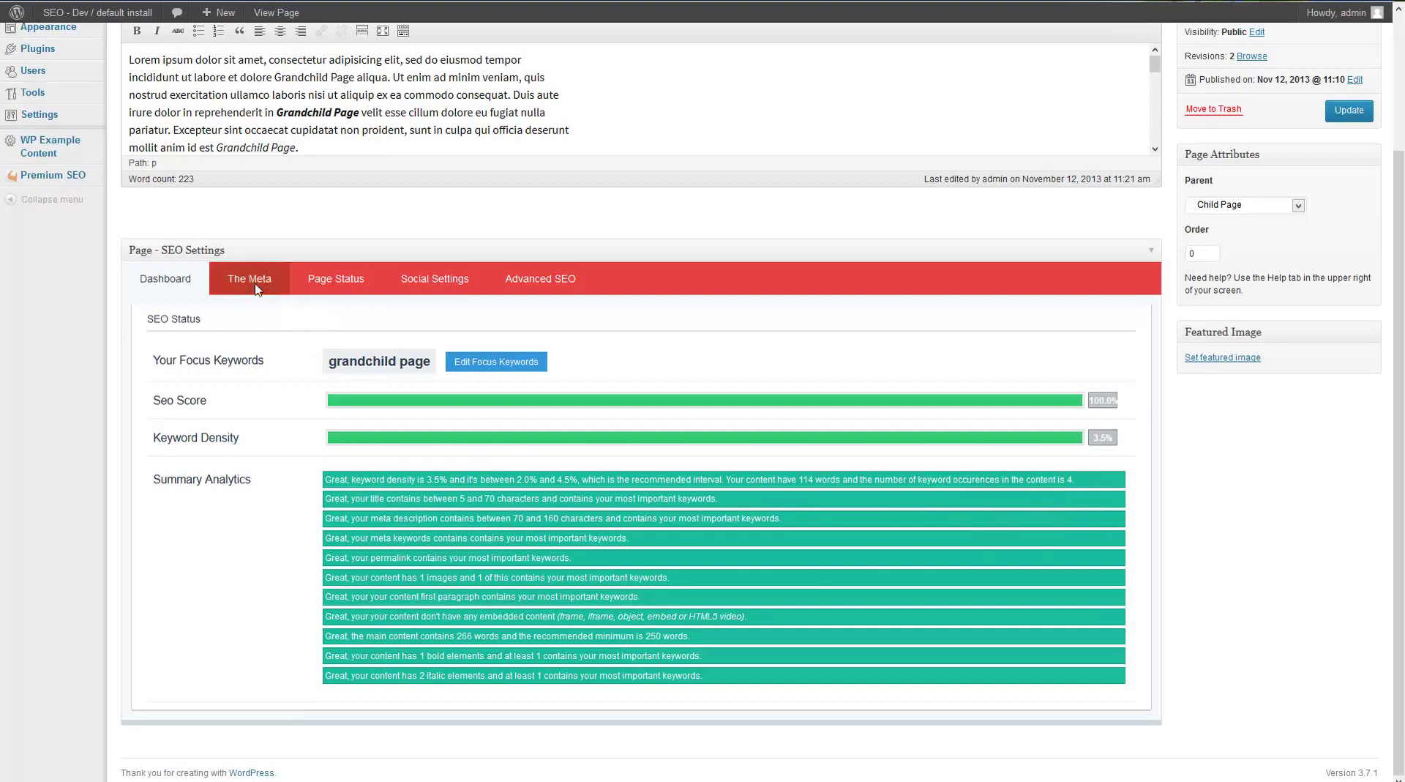
pyautogui.click(250, 280)
pyautogui.click(340, 288)
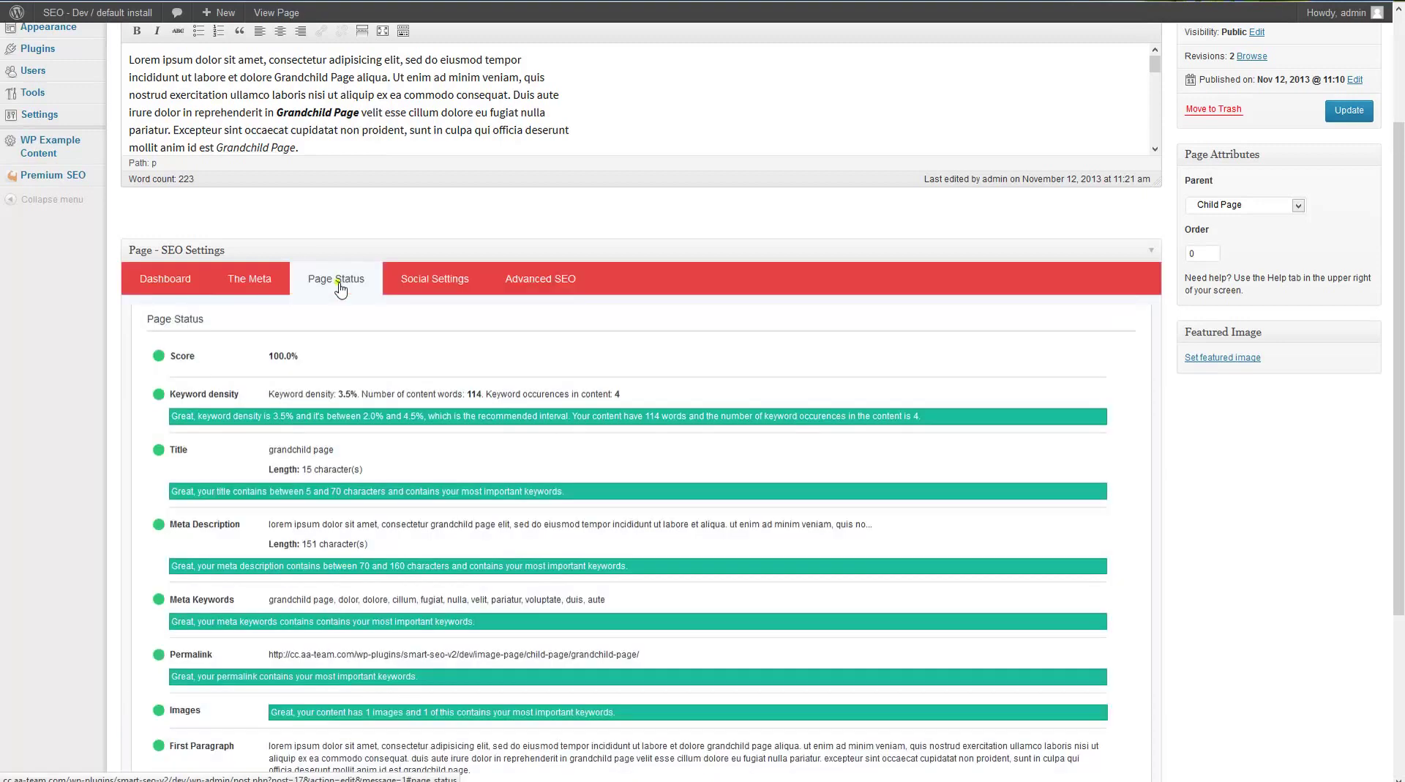
pyautogui.scroll(-1, 433, 416)
pyautogui.scroll(-3, 433, 415)
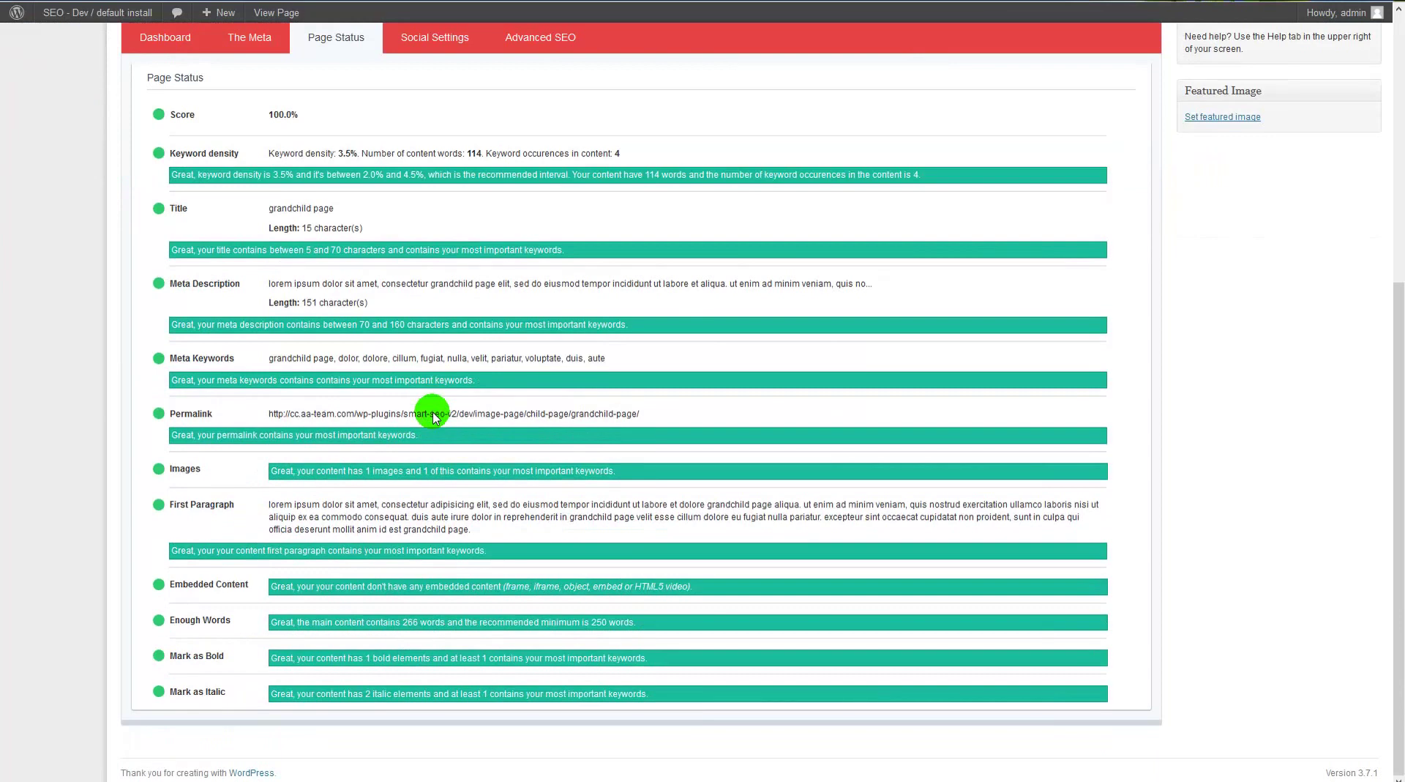
pyautogui.scroll(4, 596, 337)
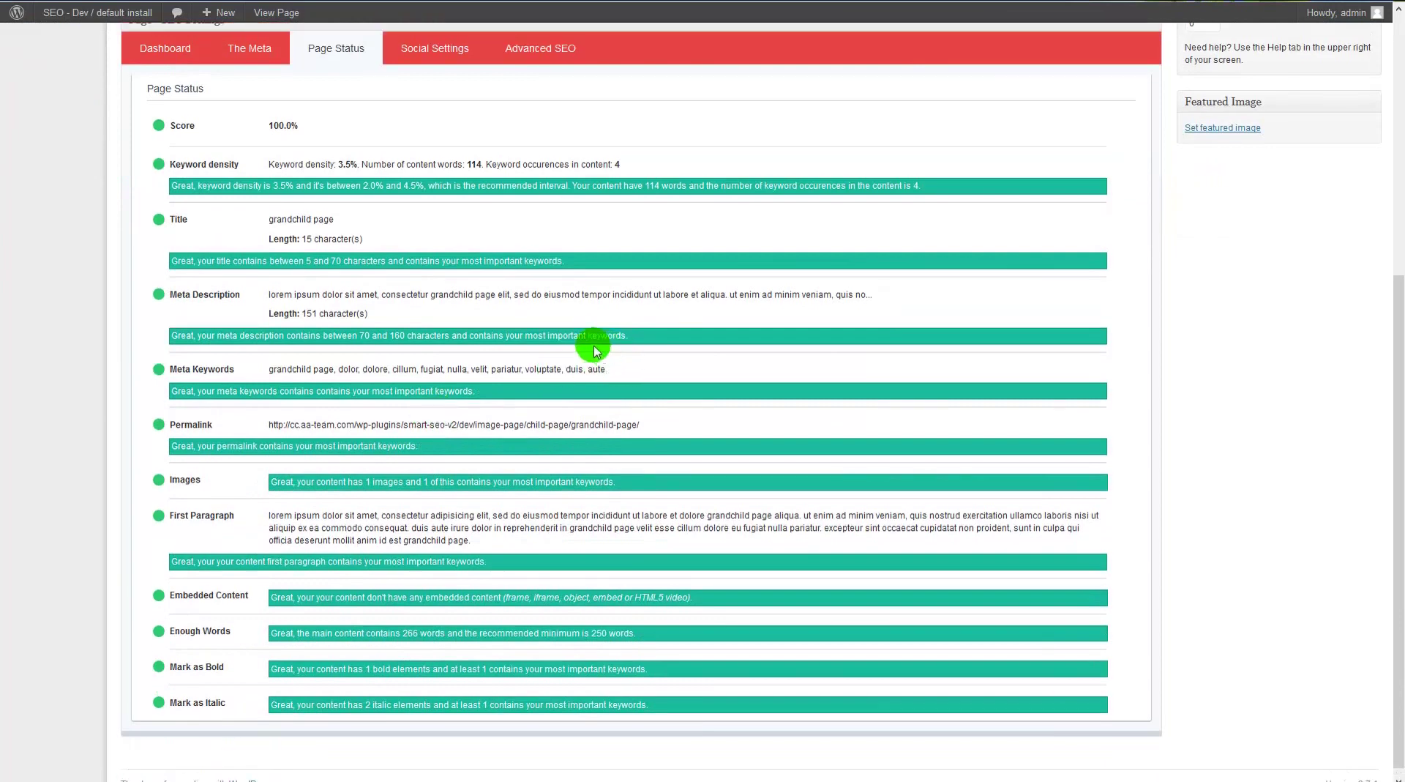
# Step: In the social settings, enter "Title for Facebook" and "Description for Facebook" as Facebook title and description, and set the Open Graph type to Blog
pyautogui.click(430, 258)
pyautogui.click(361, 402)
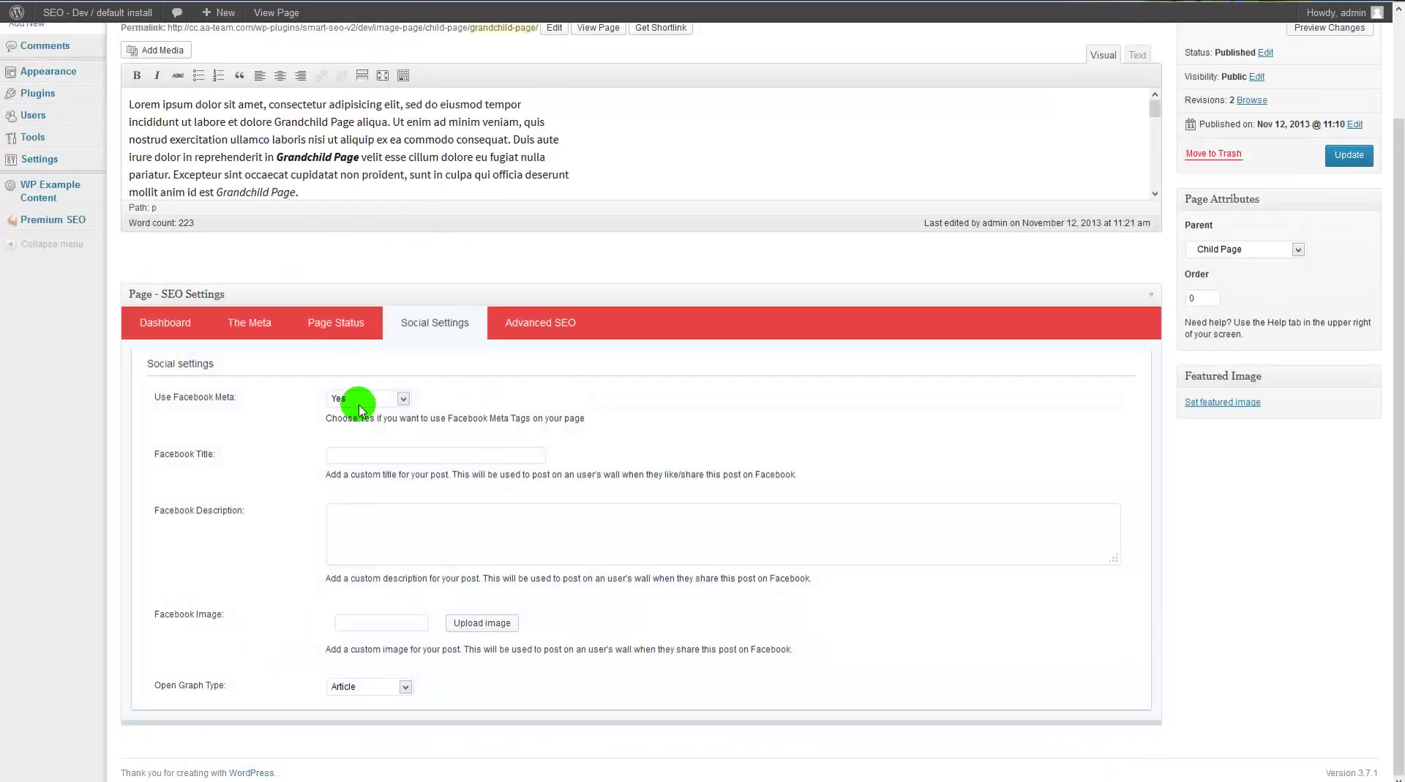
pyautogui.click(364, 402)
pyautogui.click(357, 454)
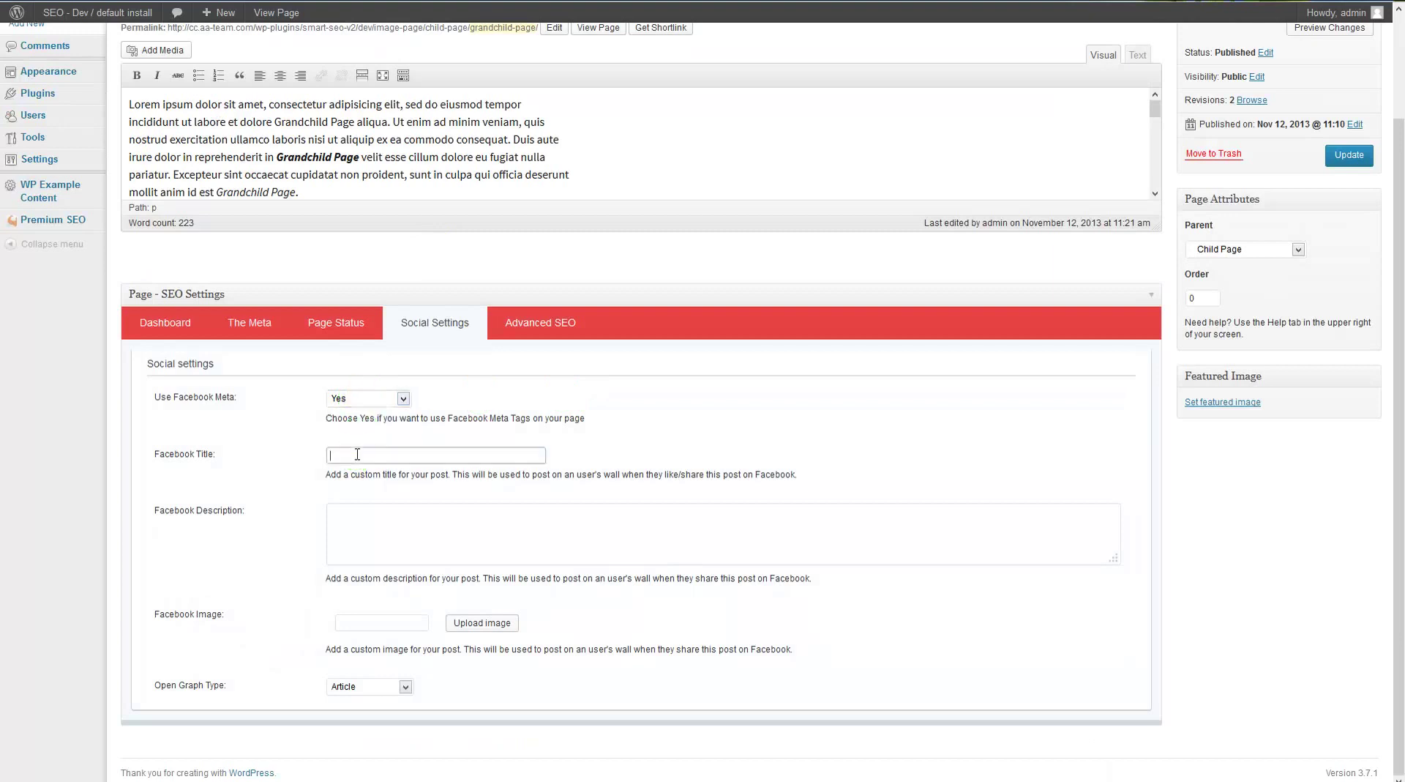
pyautogui.click(400, 443)
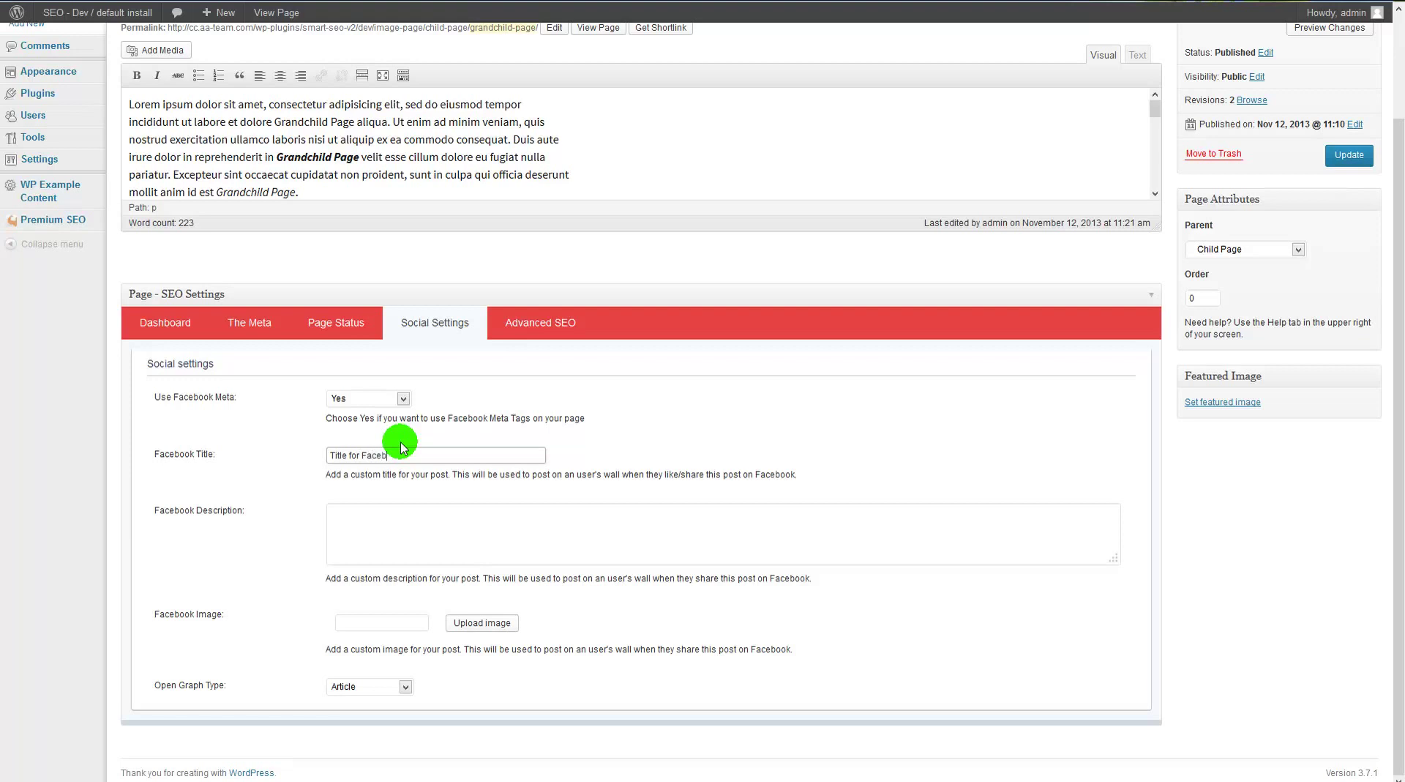
pyautogui.click(400, 535)
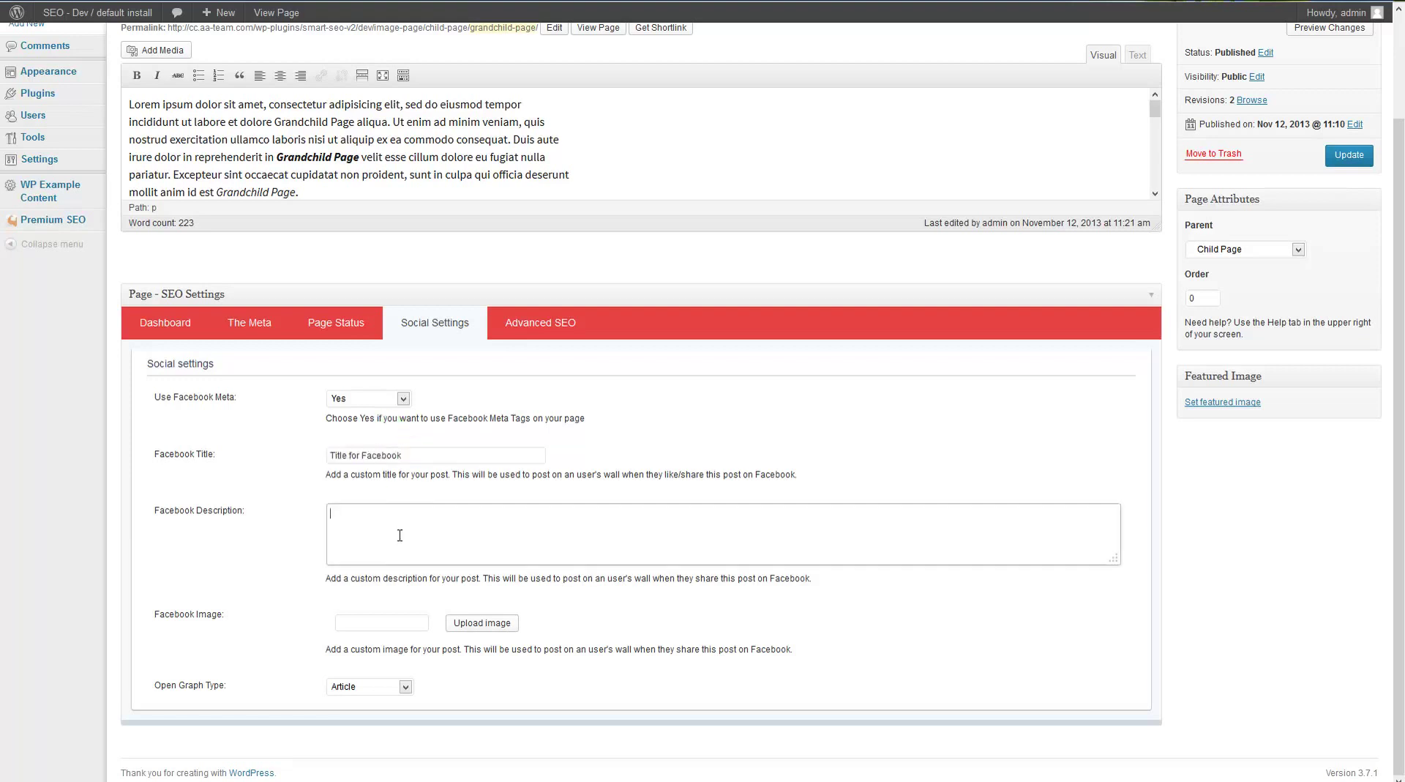
pyautogui.write('D')
pyautogui.click(179, 517)
pyautogui.click(364, 688)
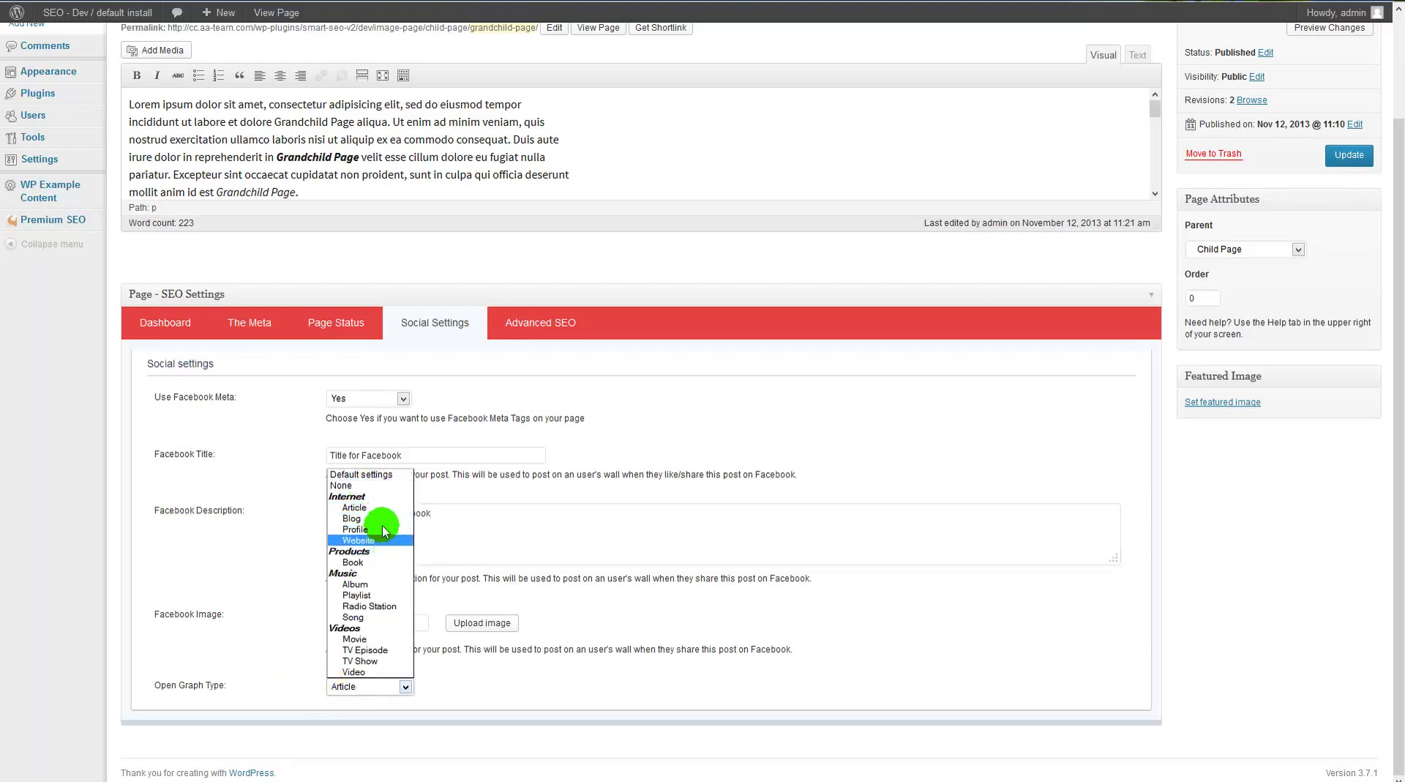
pyautogui.click(353, 519)
# Step: Upload th.png as the Facebook image and update the page
pyautogui.click(404, 621)
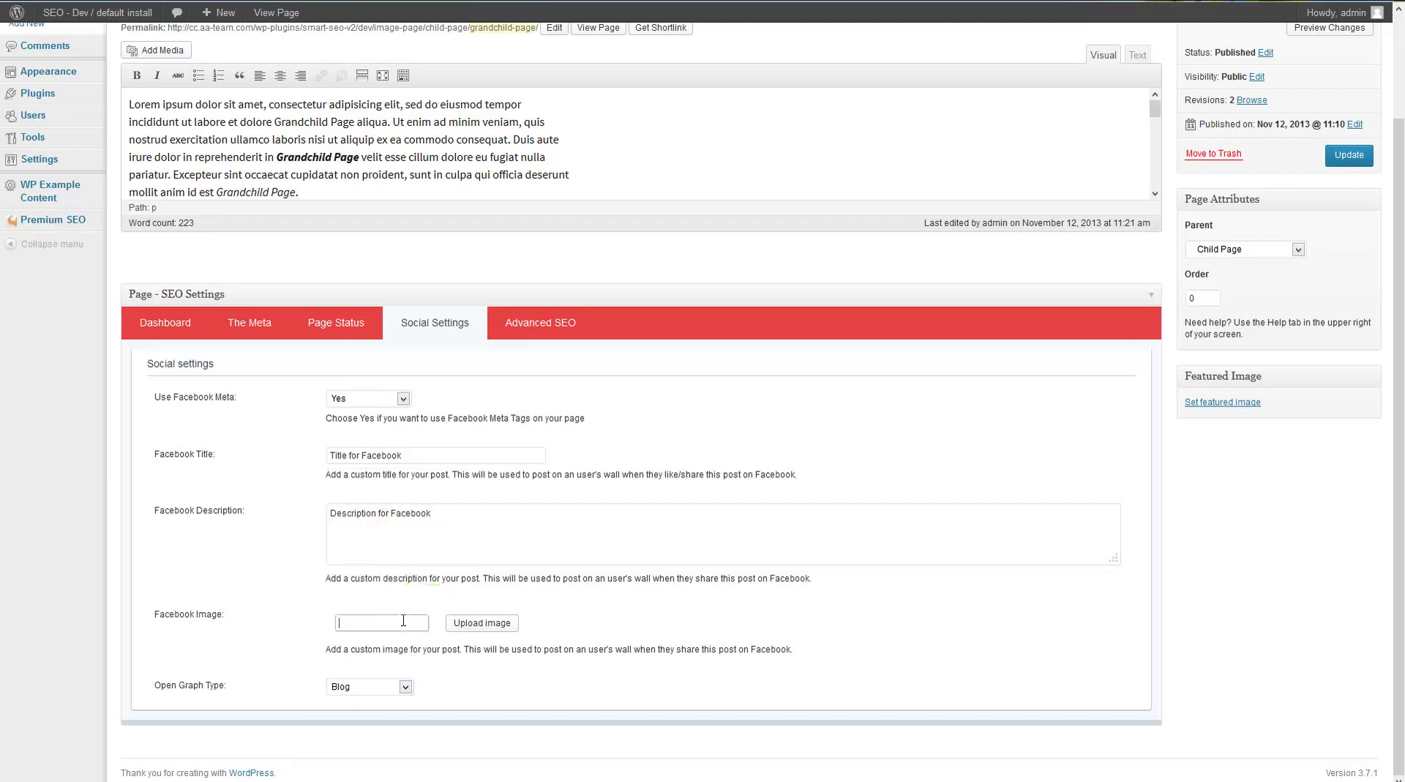
pyautogui.click(494, 627)
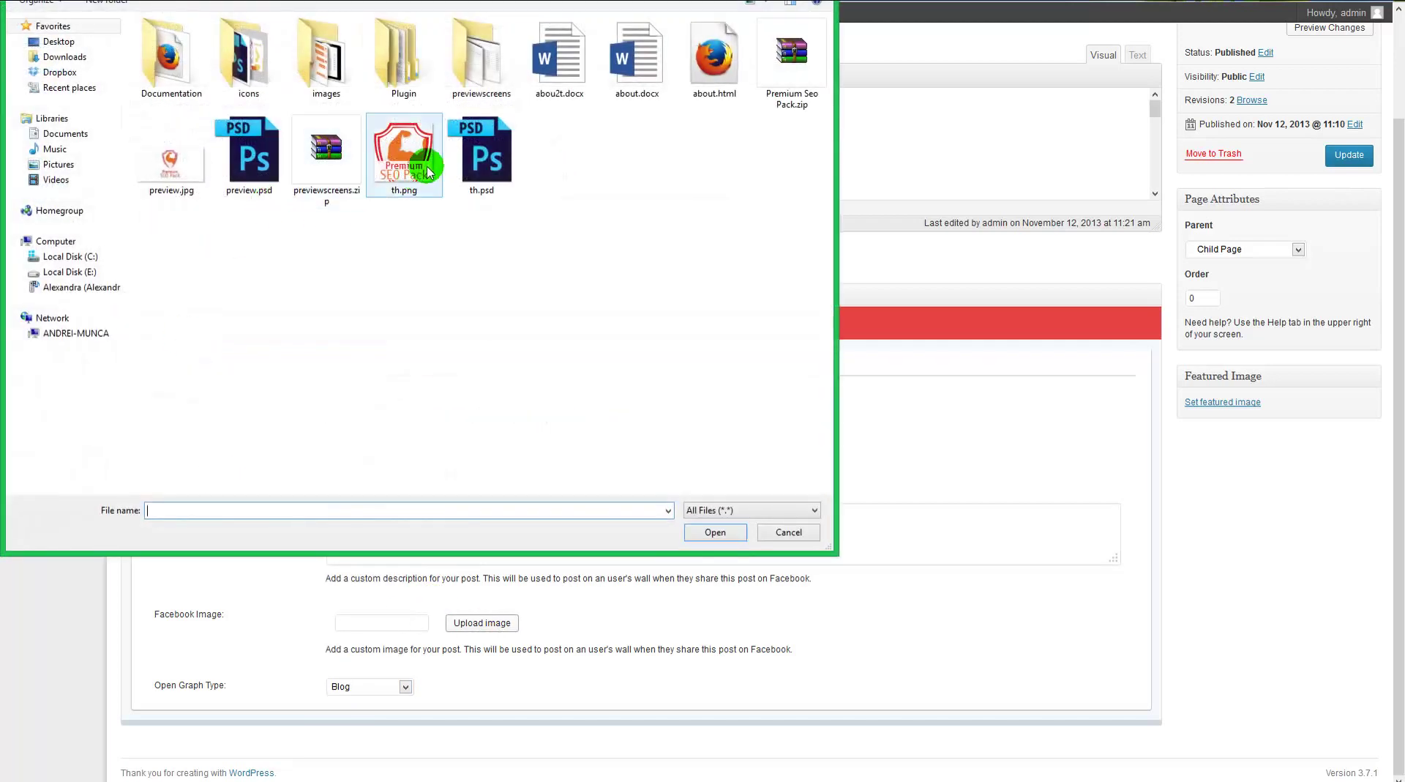
pyautogui.click(391, 171)
pyautogui.doubleClick(392, 171)
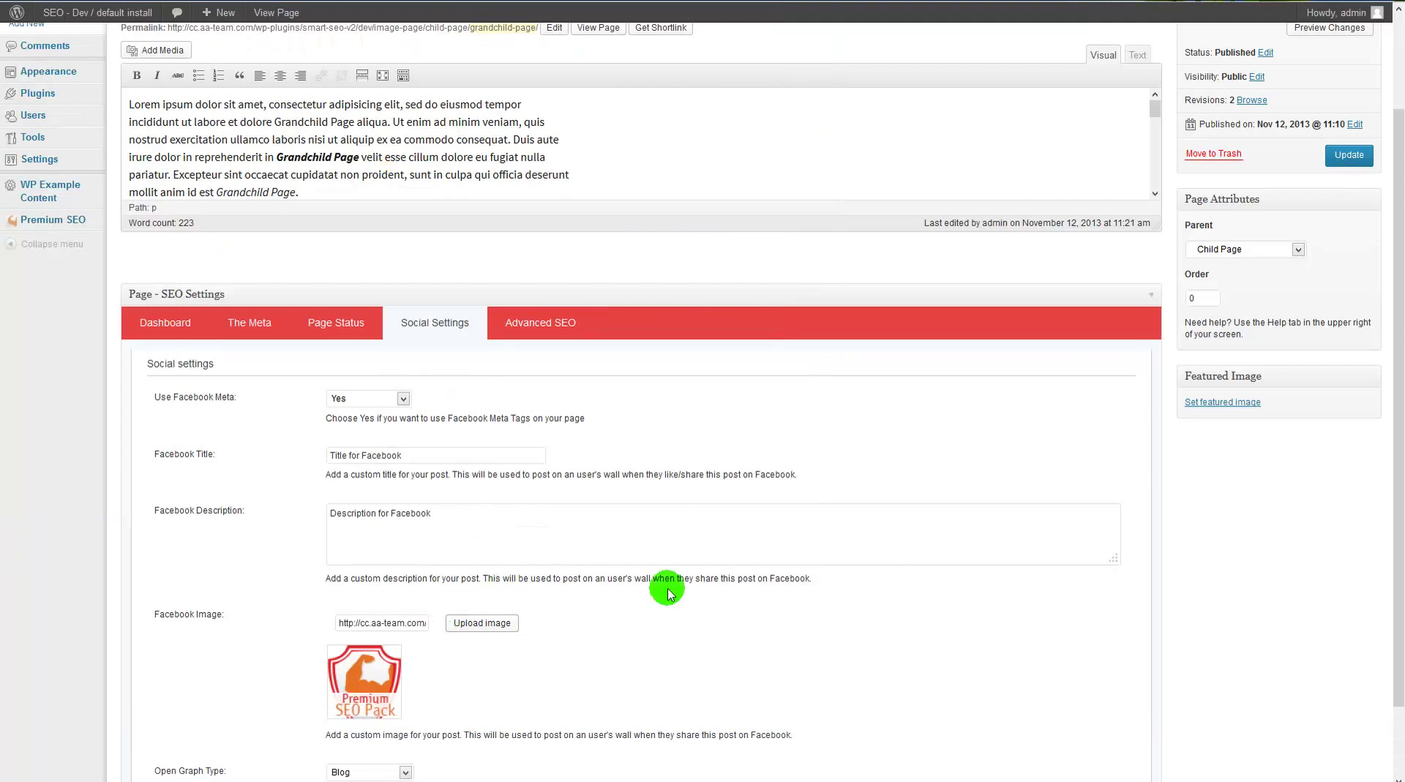
pyautogui.scroll(-1, 725, 568)
pyautogui.scroll(-1, 726, 568)
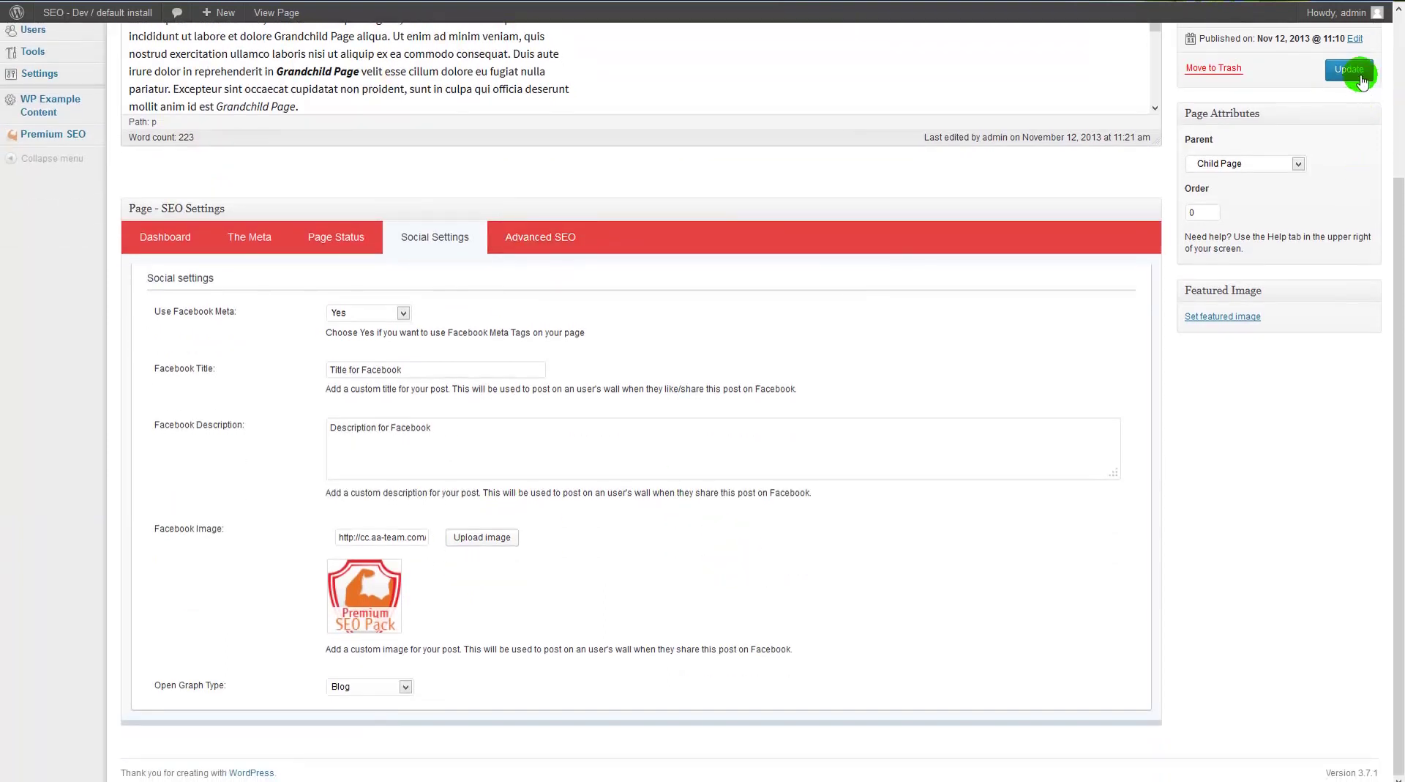
pyautogui.click(648, 349)
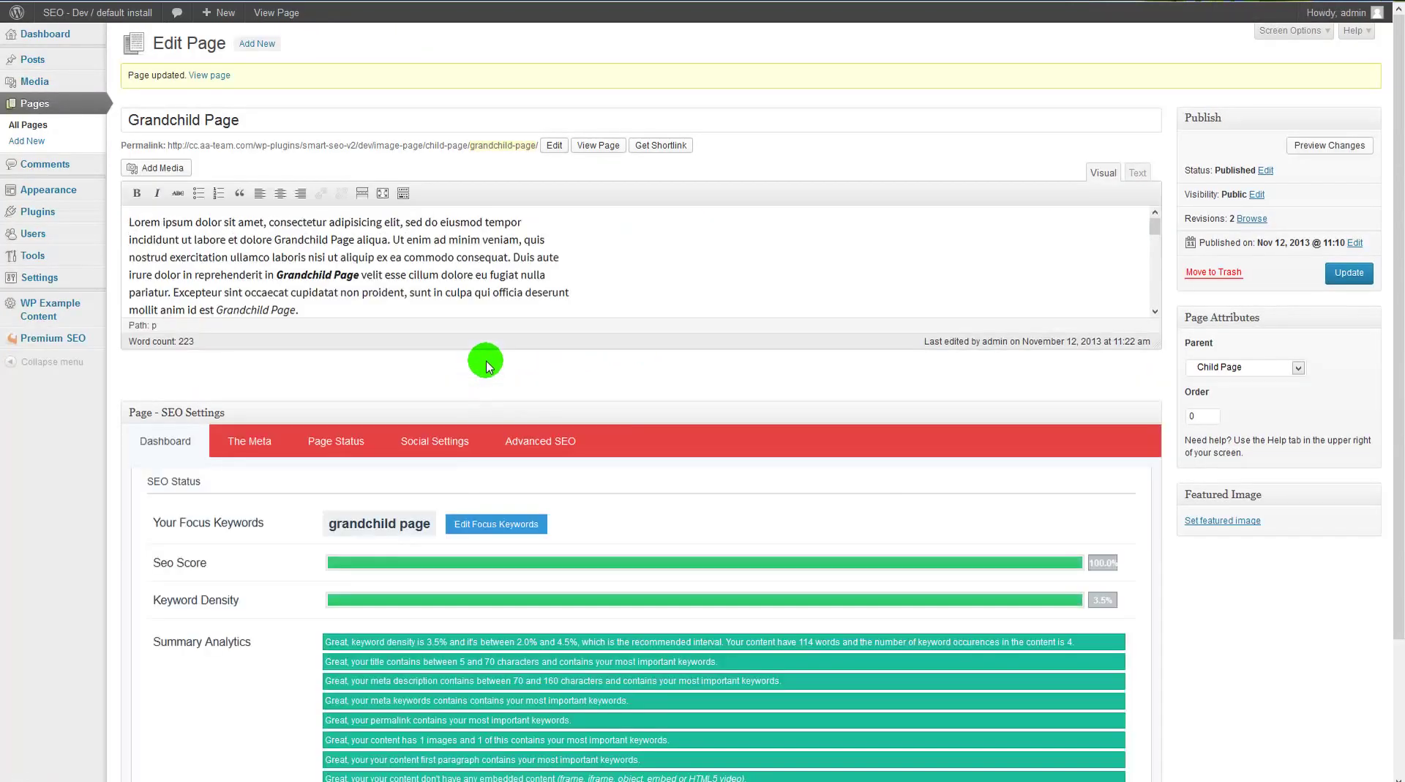
# Step: Inspect the Meta Robots Index and Meta Robots Follow options in the page's advanced SEO settings, keeping Default settings for both
pyautogui.click(626, 441)
pyautogui.scroll(-2, 723, 508)
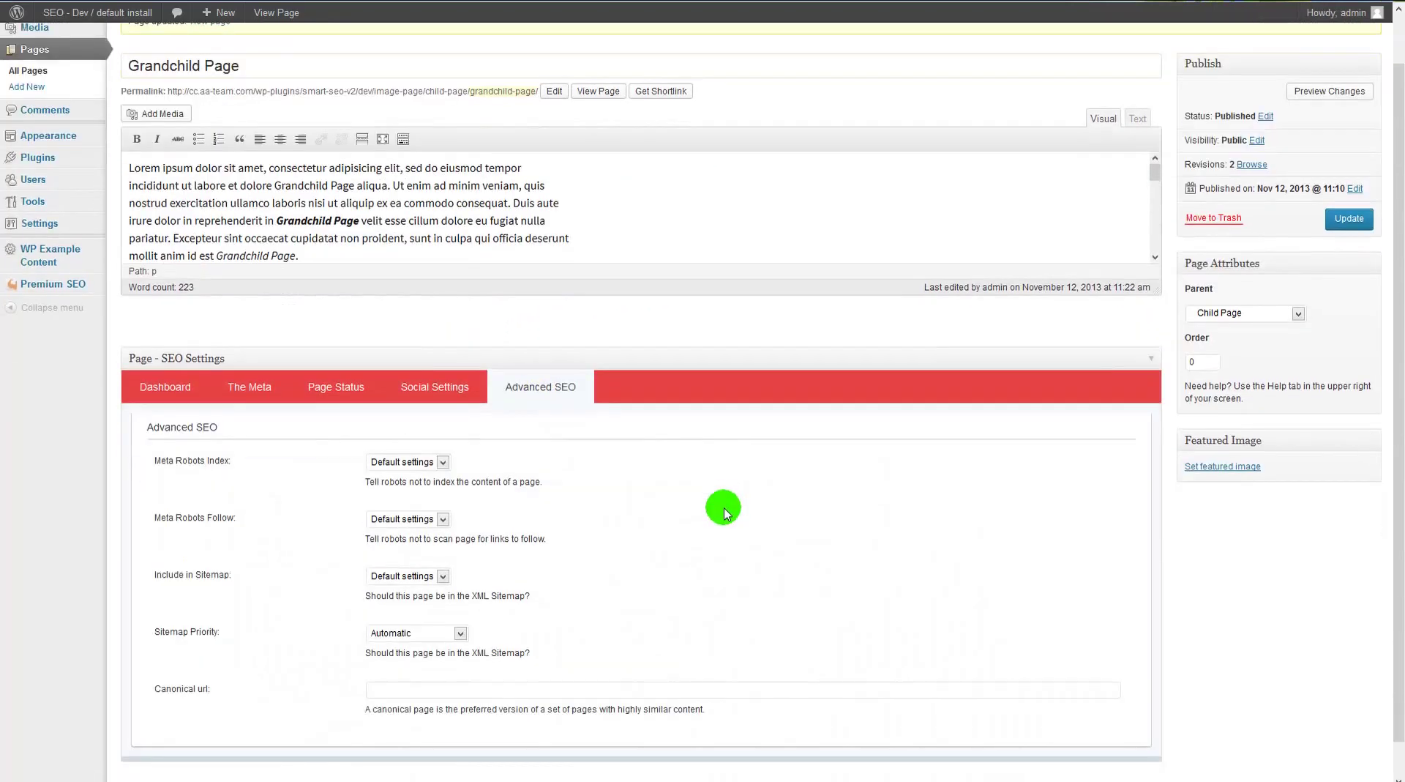
pyautogui.click(428, 433)
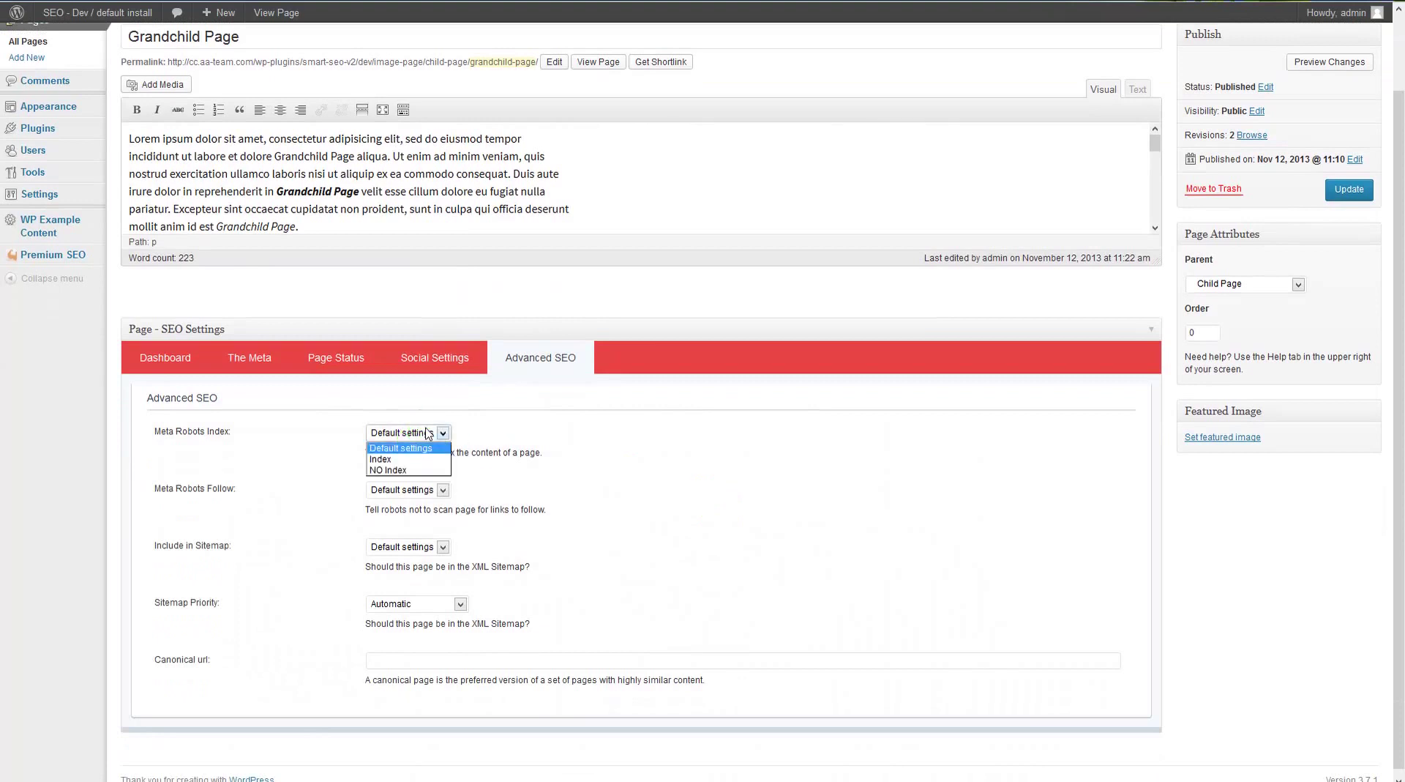
pyautogui.click(402, 466)
pyautogui.click(402, 490)
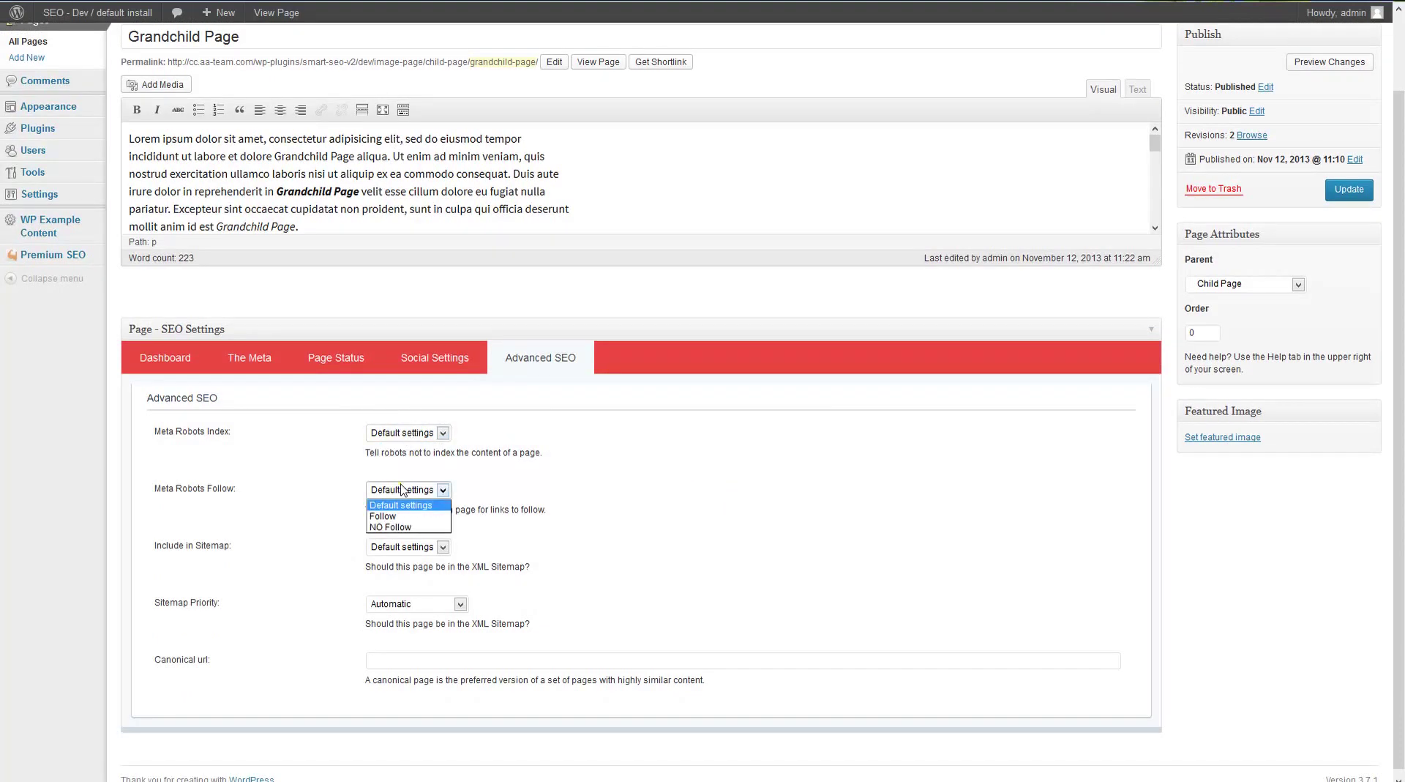
pyautogui.click(402, 488)
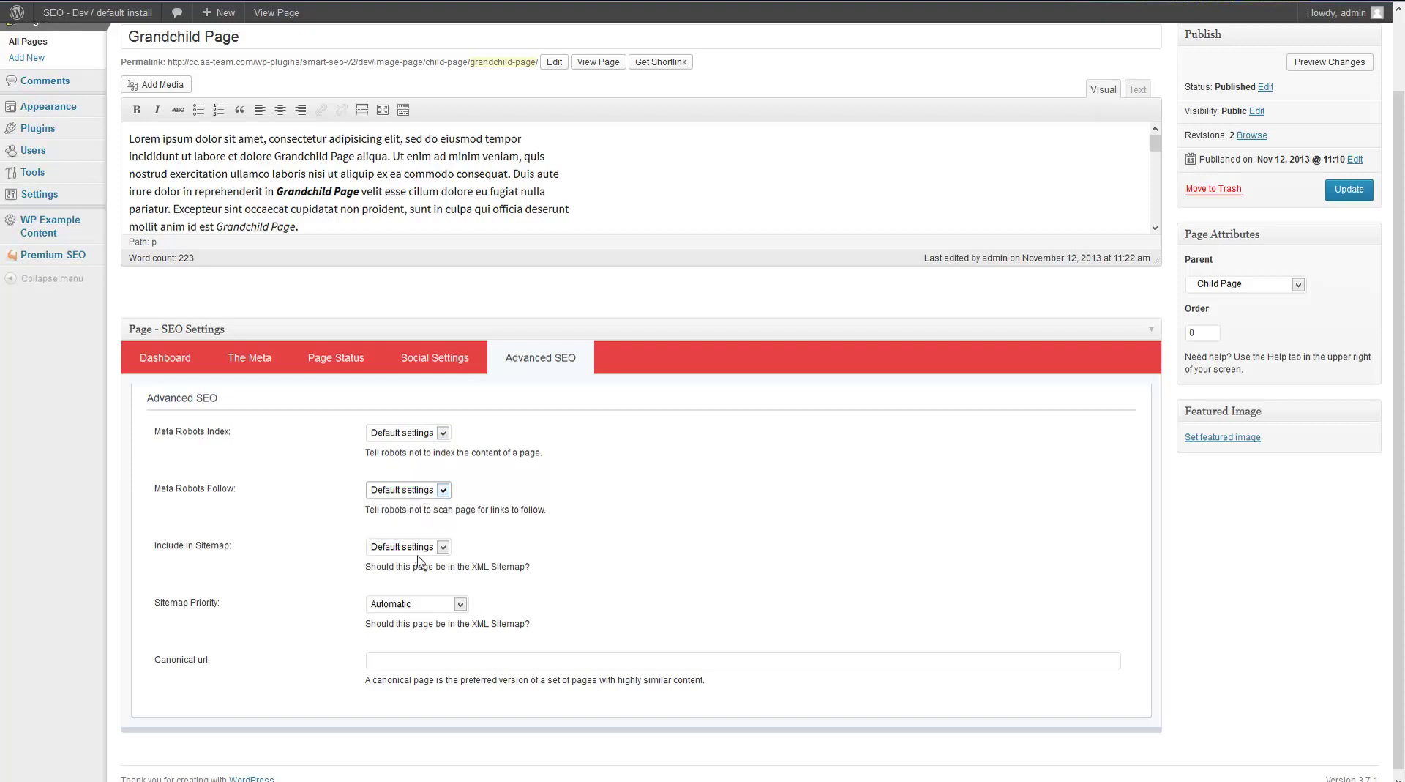
# Step: Set Include in Sitemap to Always include and Sitemap Priority to 1 - Highest priority
pyautogui.click(403, 547)
pyautogui.click(403, 573)
pyautogui.click(408, 605)
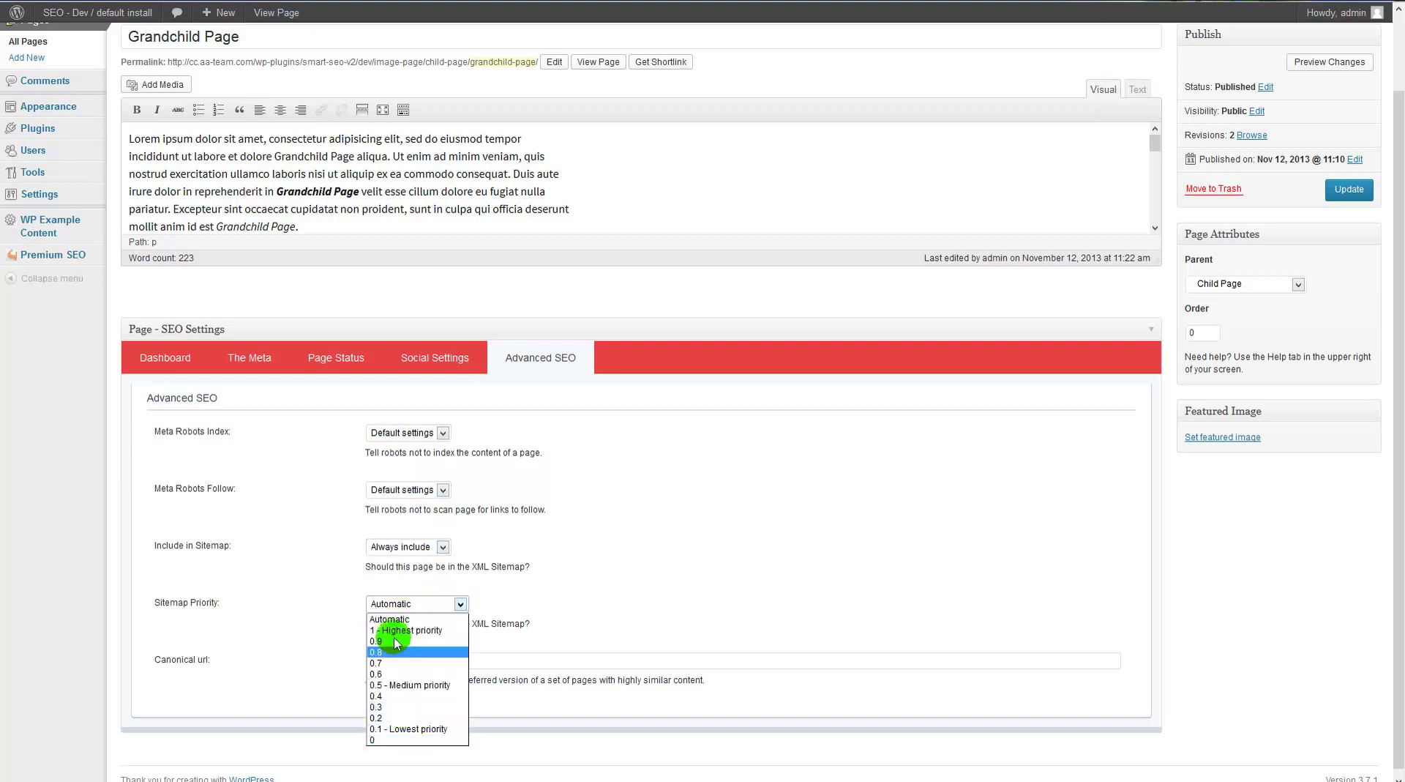
pyautogui.click(401, 630)
# Step: Examine the Canonical url field with its explanation, and the page's SEO dashboard summary
pyautogui.click(395, 661)
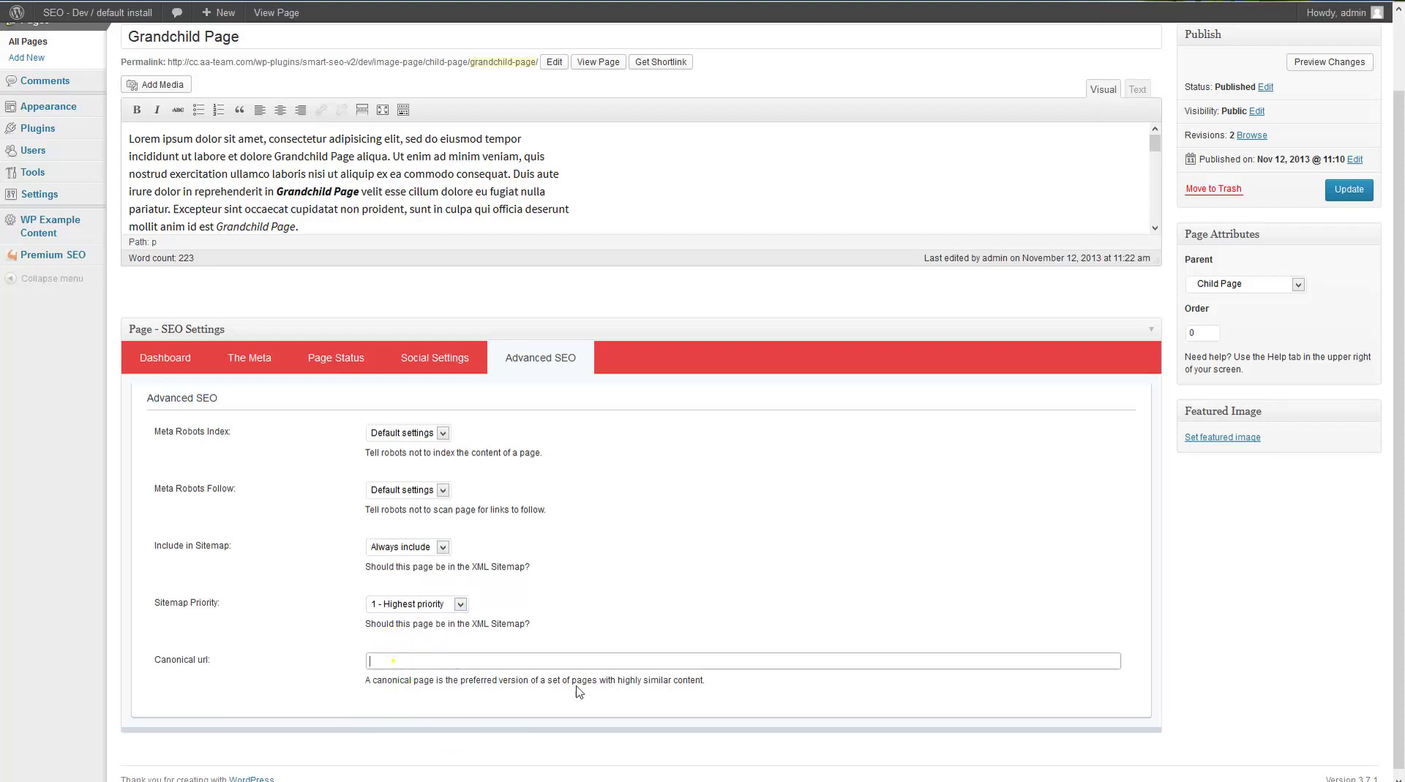
pyautogui.click(698, 682)
pyautogui.moveTo(664, 687); pyautogui.dragTo(369, 675)
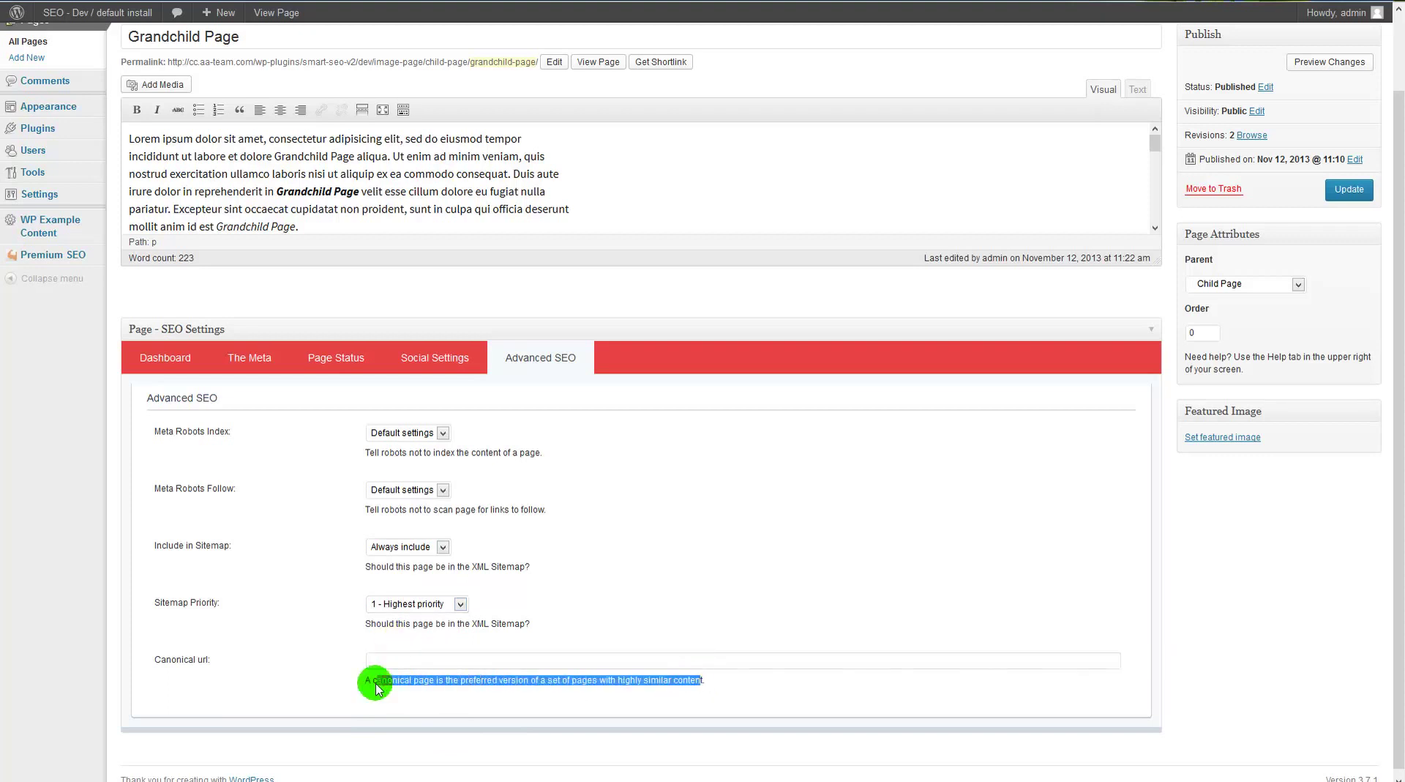
pyautogui.click(378, 688)
pyautogui.scroll(2, 493, 540)
pyautogui.click(165, 357)
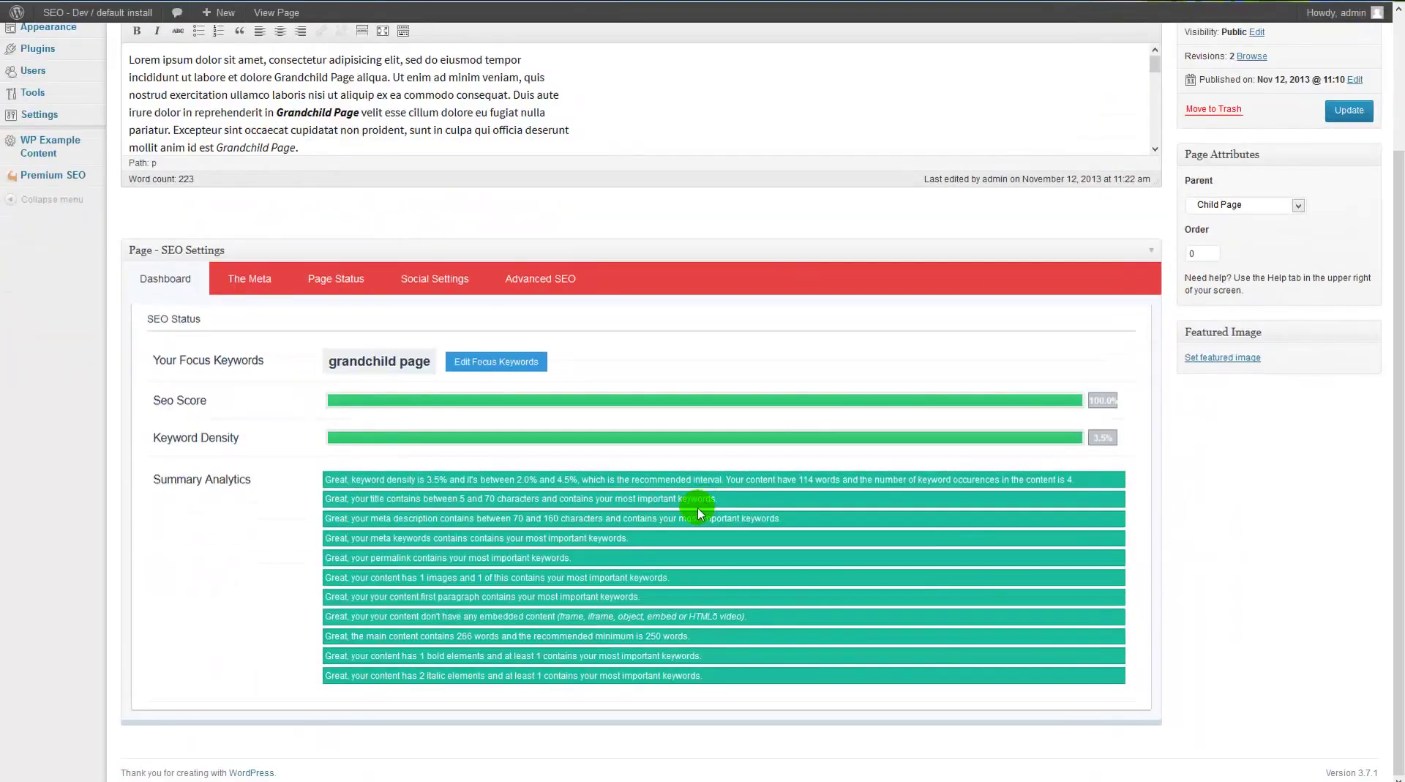
pyautogui.scroll(3, 699, 505)
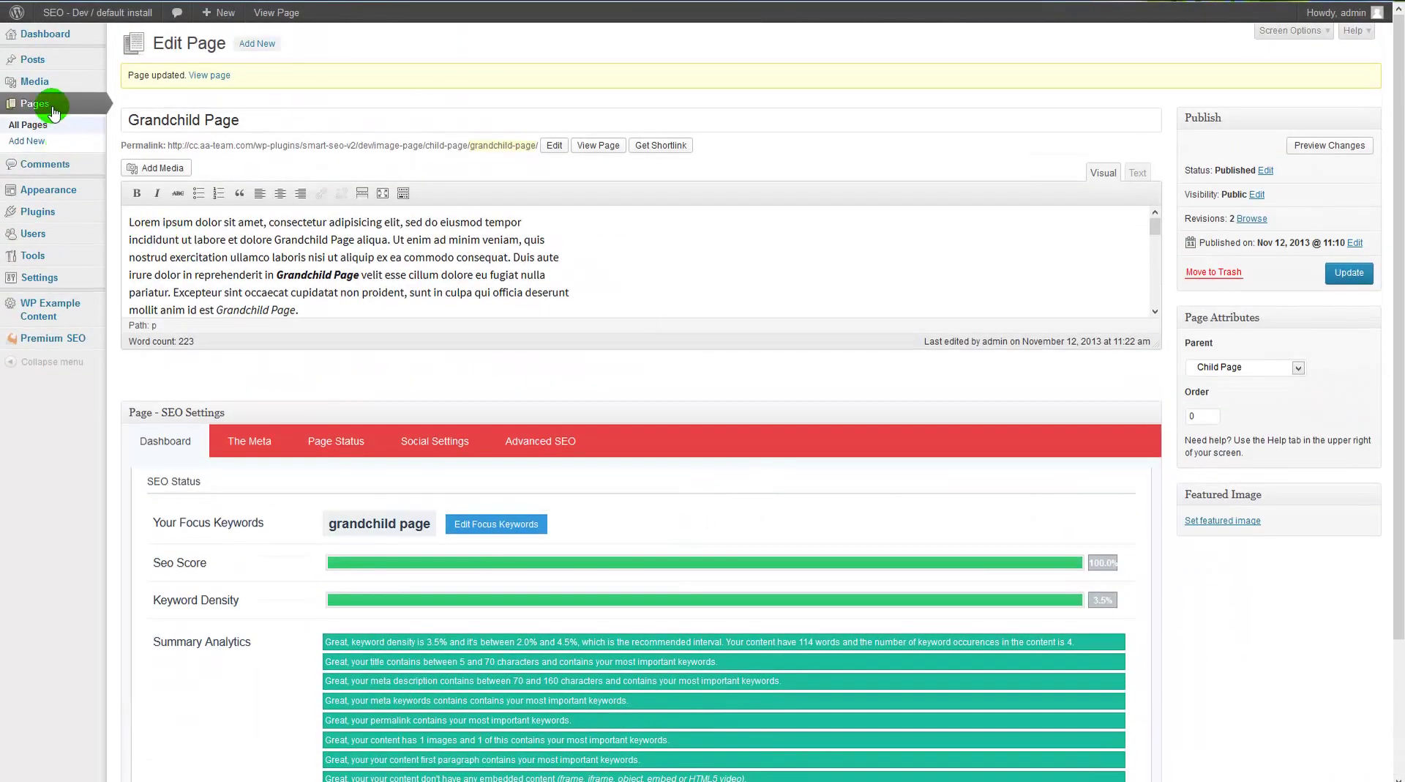
# Step: Add a new post category using "Mega optimized category" as its name, slug and description
pyautogui.moveTo(59, 64)
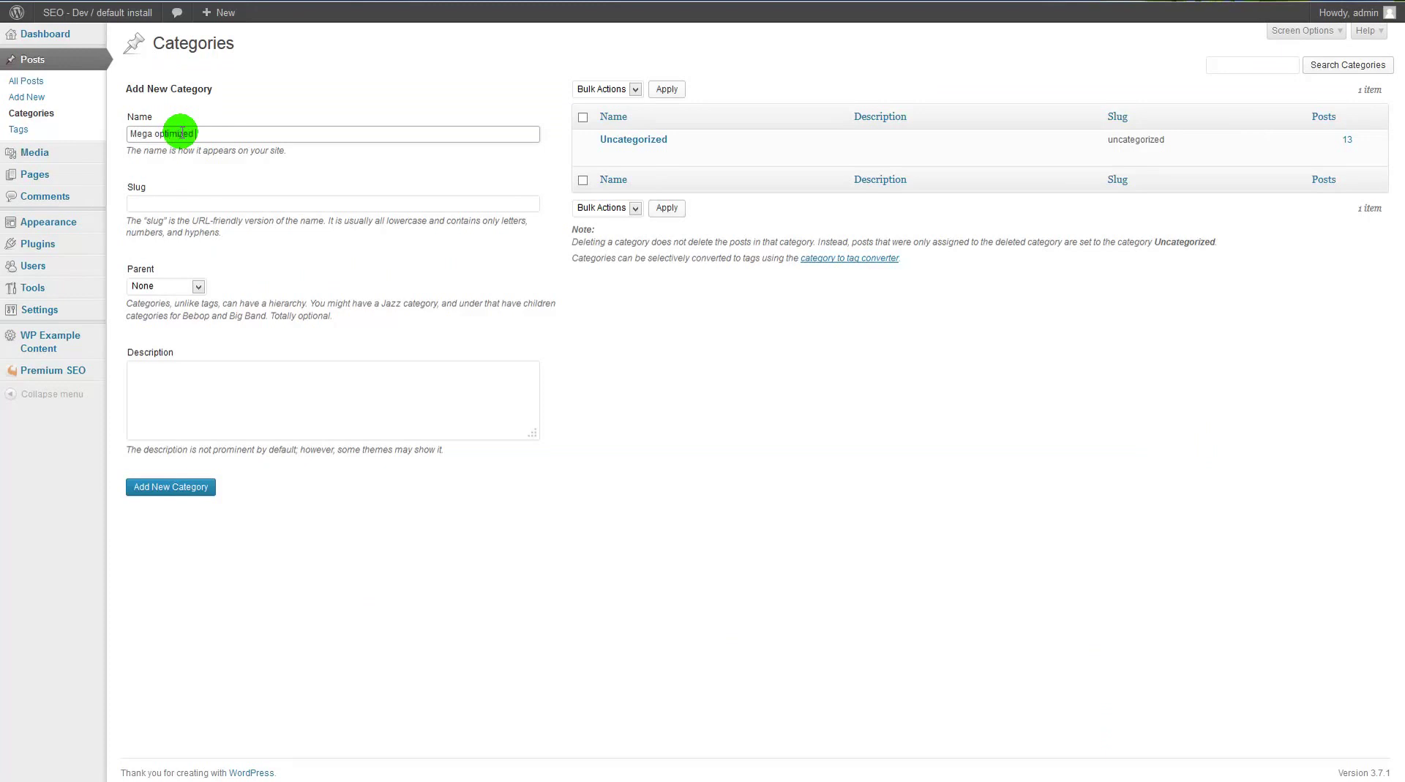
pyautogui.hotkey('ctrl', 'a')
pyautogui.hotkey('ctrl', 'c')
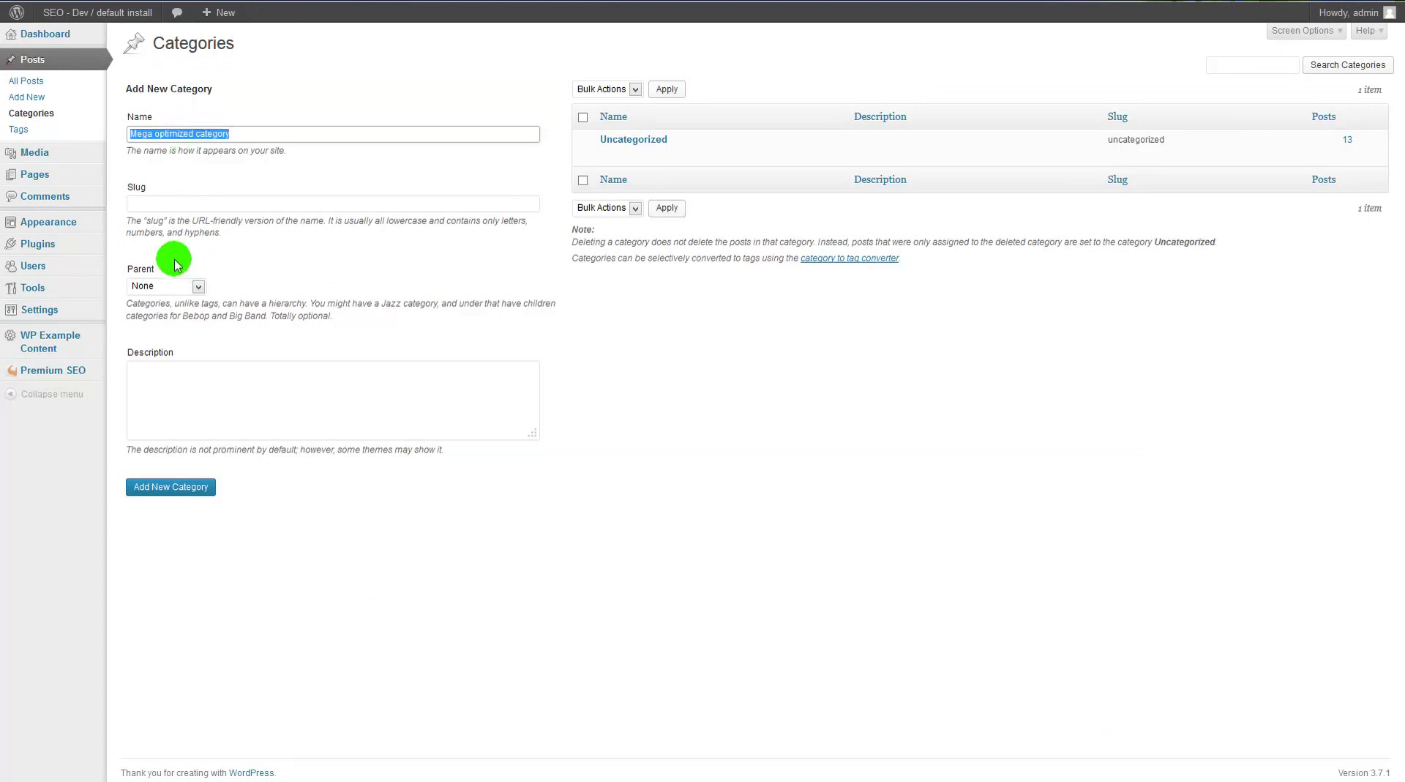
pyautogui.click(164, 204)
pyautogui.hotkey('ctrl', 'v')
pyautogui.click(187, 411)
pyautogui.hotkey('ctrl', 'v')
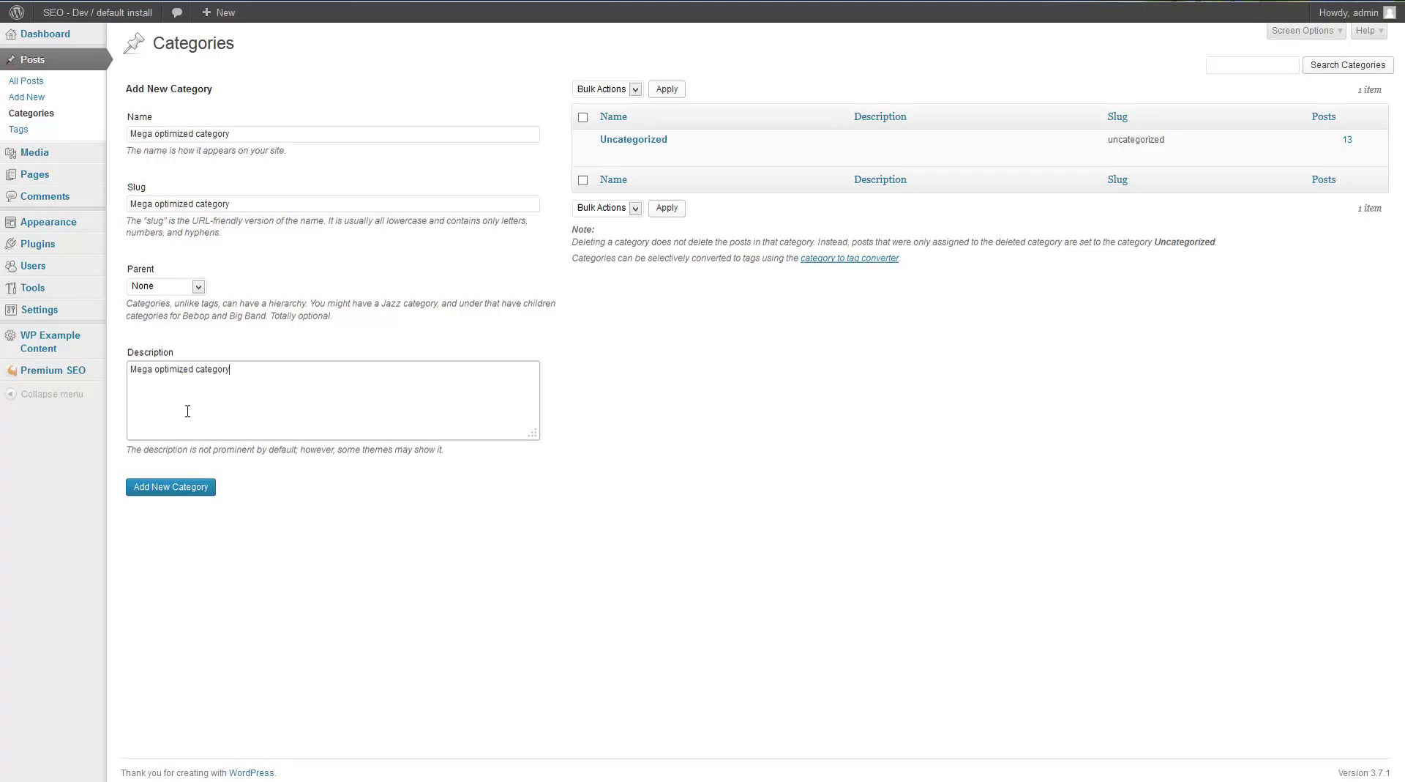
pyautogui.click(188, 489)
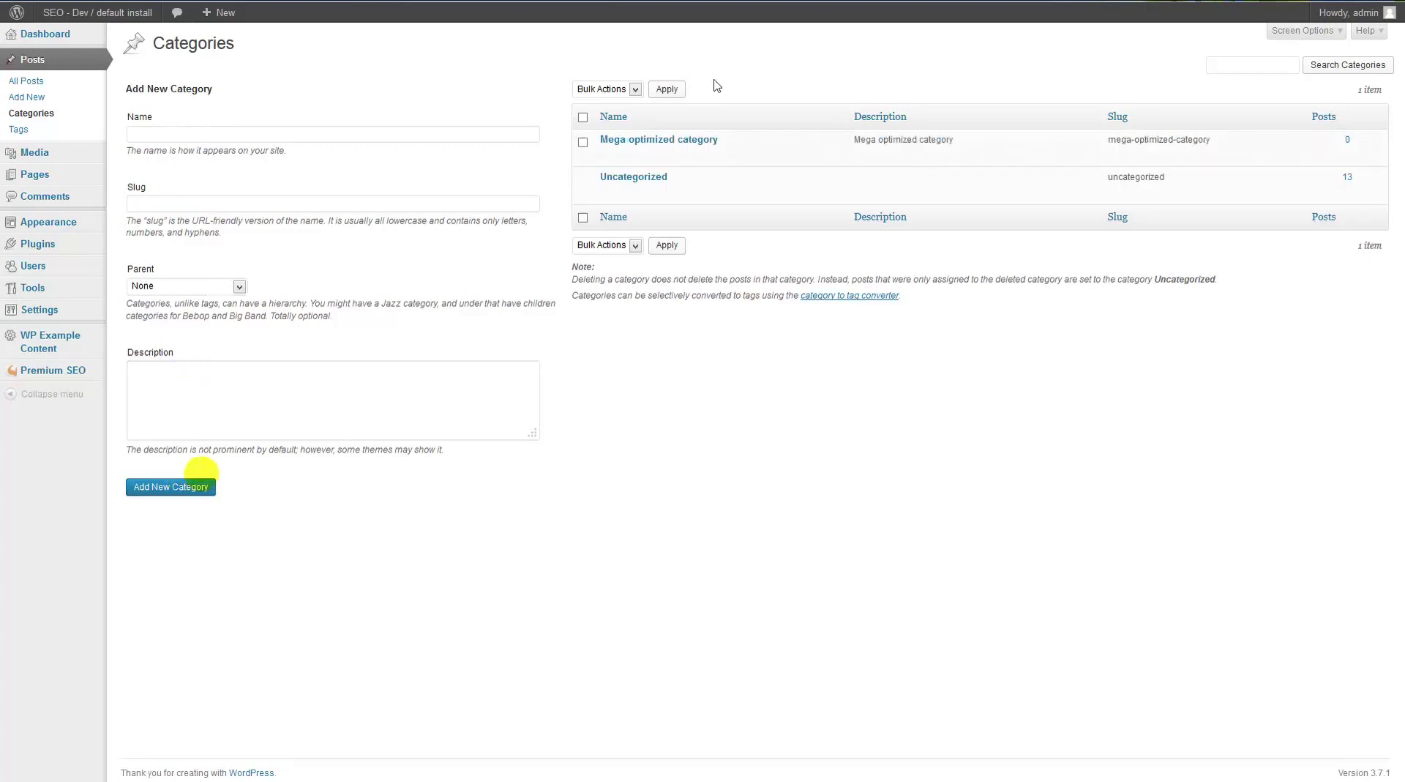
# Step: Open the Mega optimized category for editing and enter "Mega optimized category" as its meta description
pyautogui.click(608, 153)
pyautogui.click(608, 154)
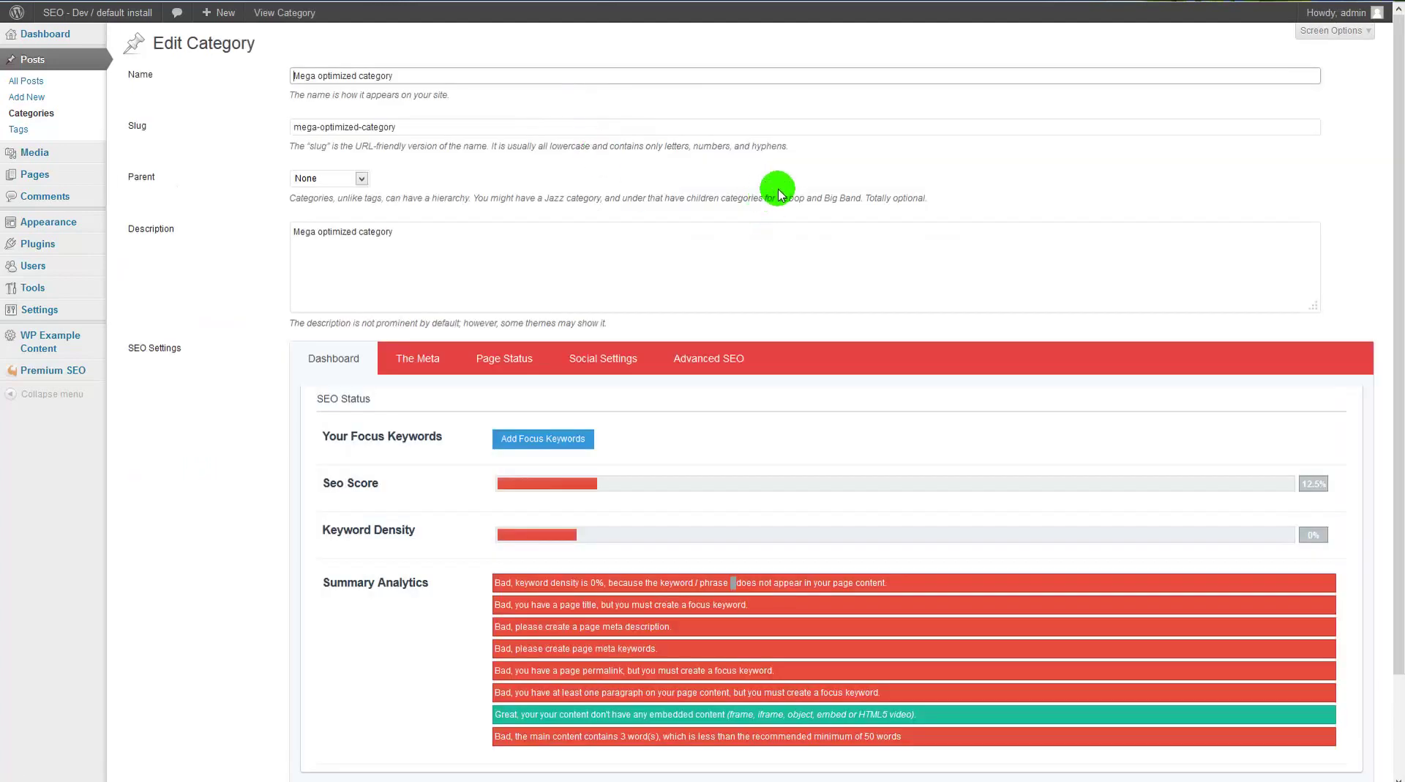
pyautogui.click(555, 435)
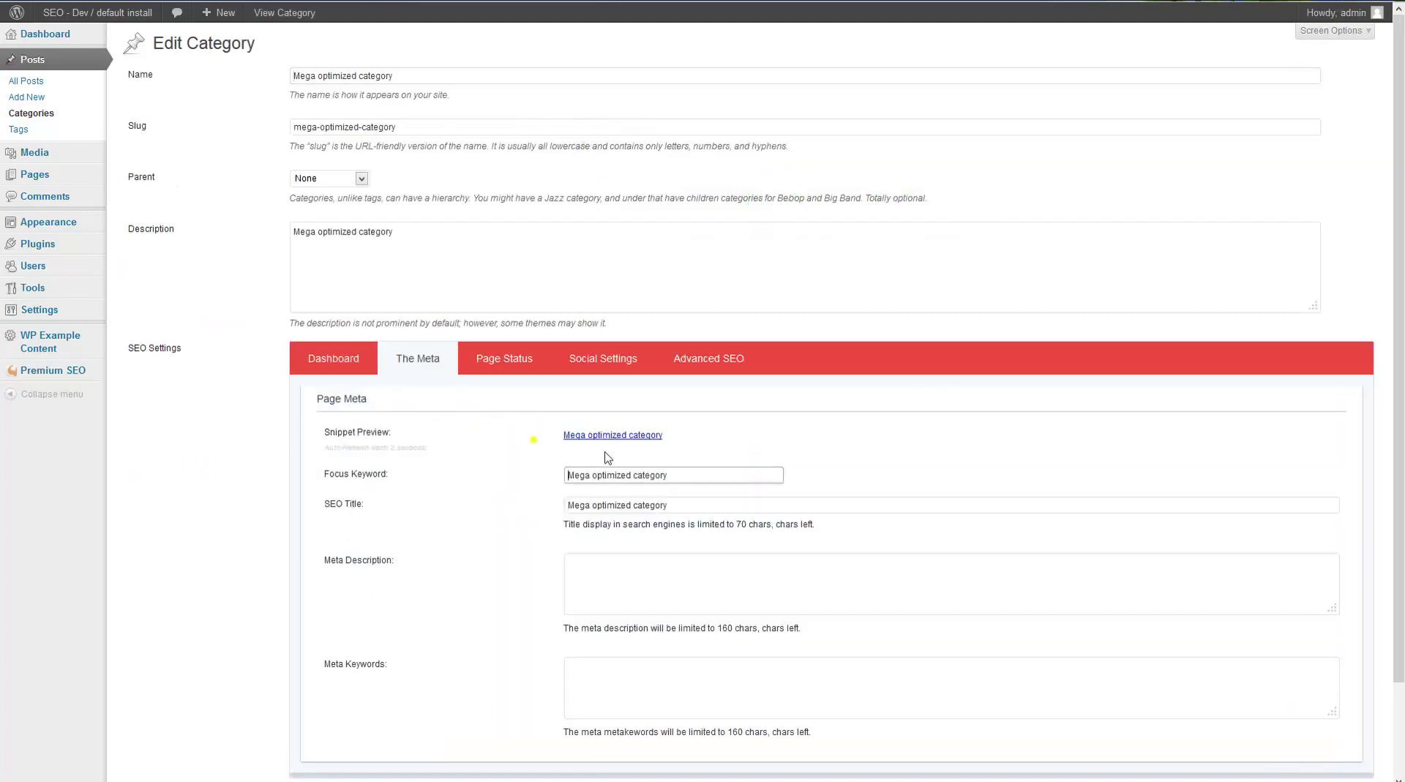
pyautogui.click(677, 503)
pyautogui.click(605, 576)
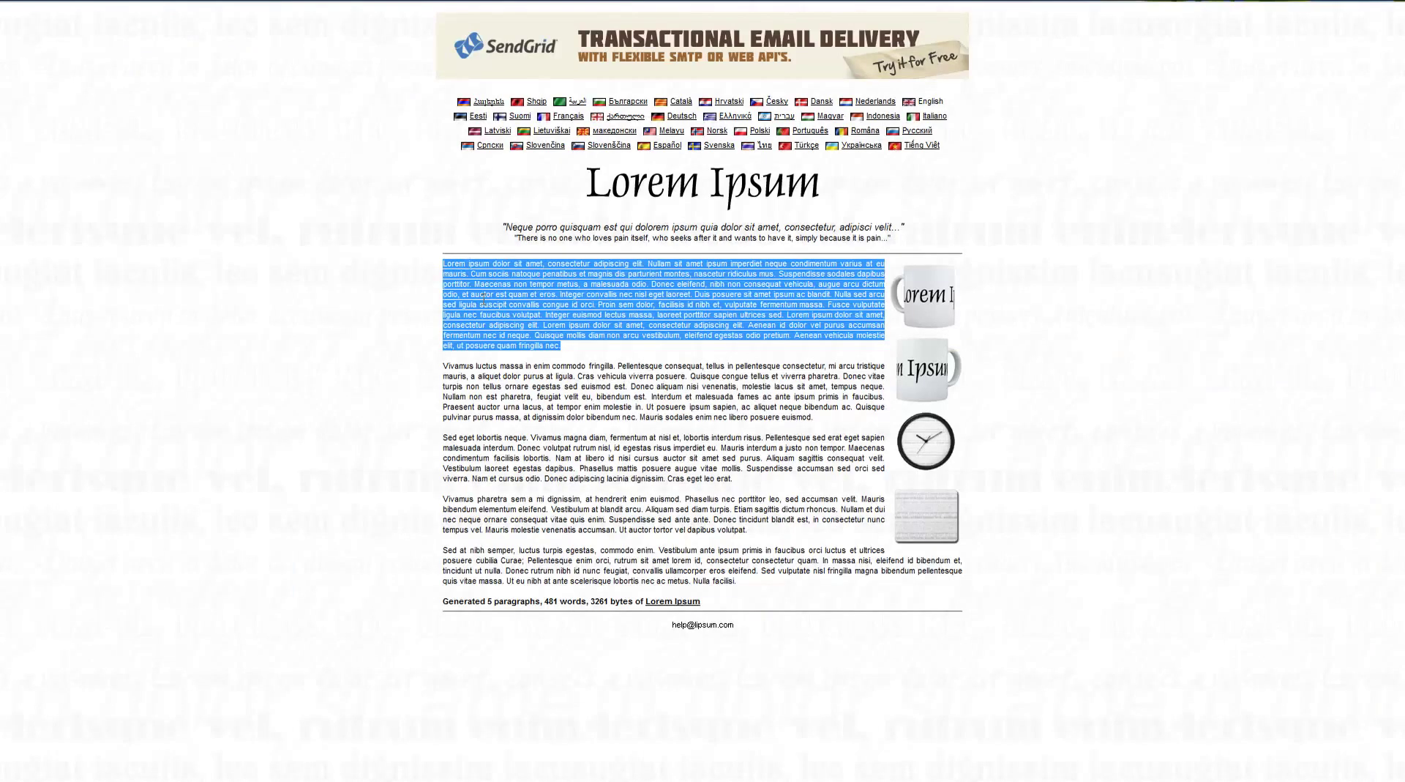
# Step: Copy the first two sentences from the Lorem Ipsum page and append them to the category's description
pyautogui.click(448, 267)
pyautogui.moveTo(469, 273); pyautogui.dragTo(884, 279)
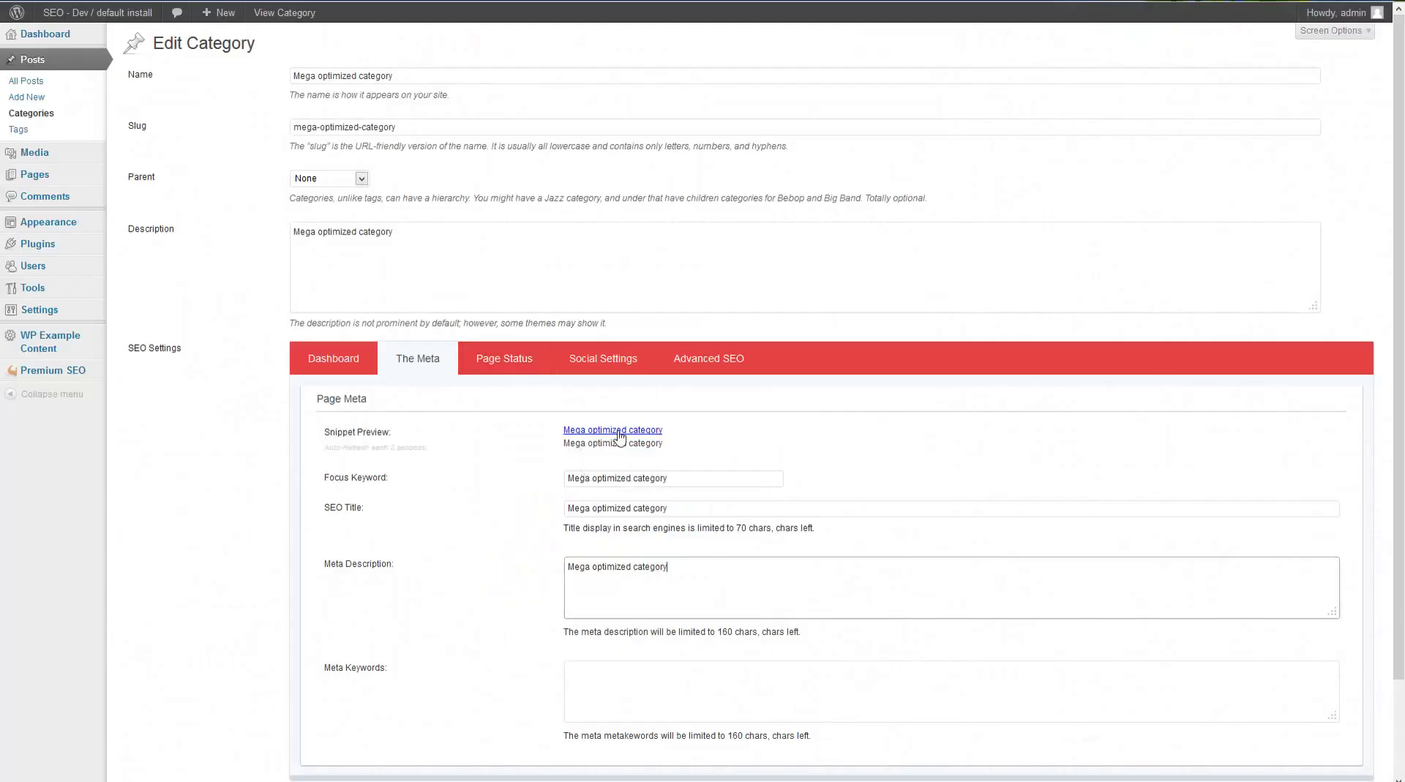
pyautogui.click(520, 250)
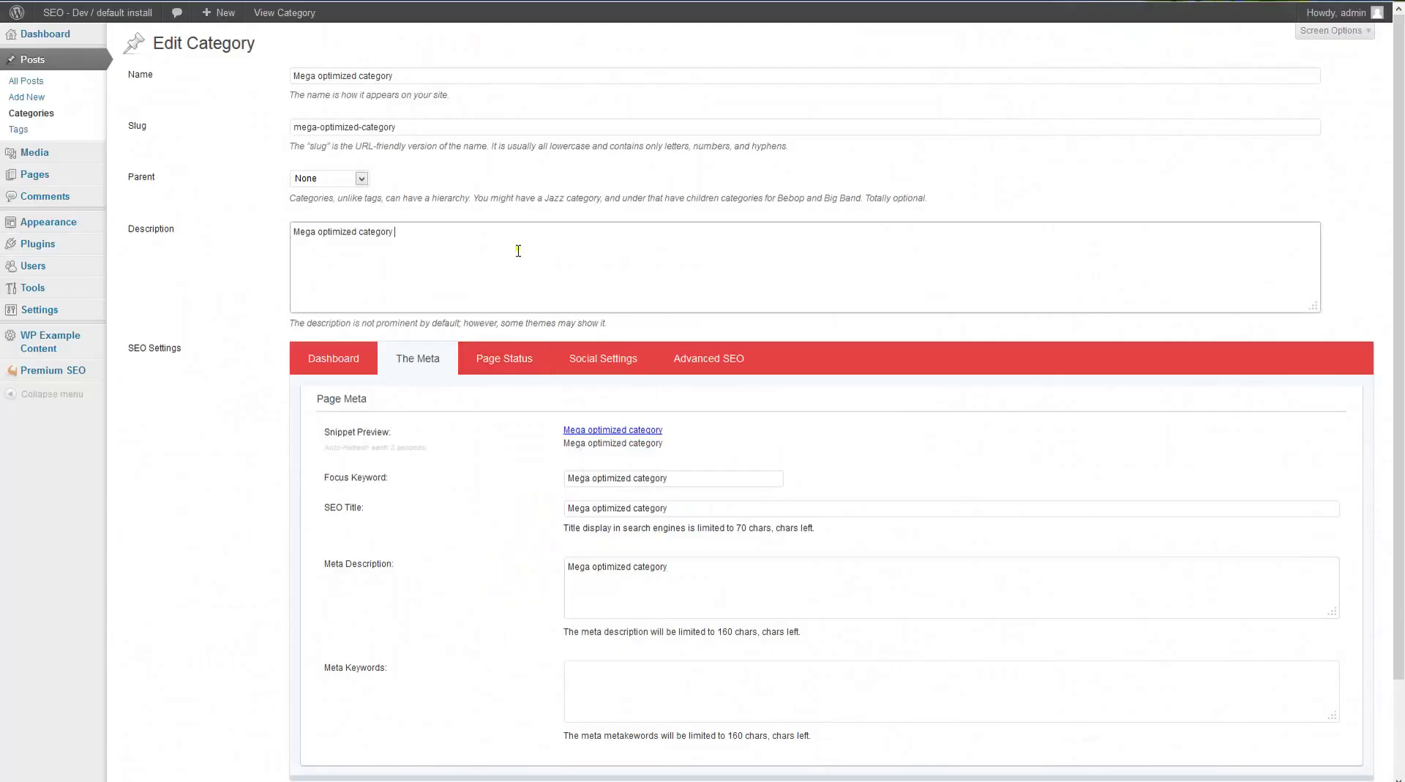
pyautogui.hotkey('ctrl', 'v')
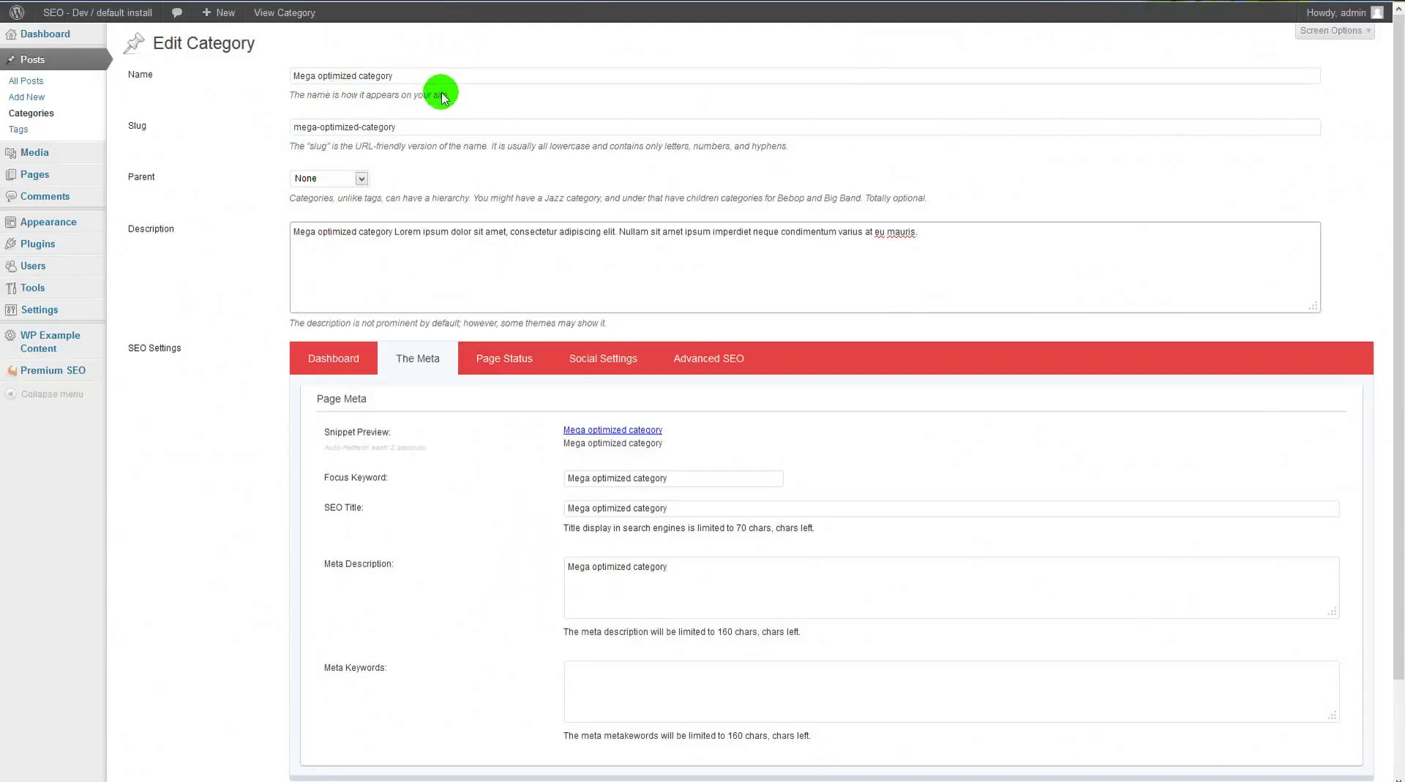
# Step: Copy the category's meta description text into its Meta Keywords and update the category
pyautogui.scroll(-1, 524, 433)
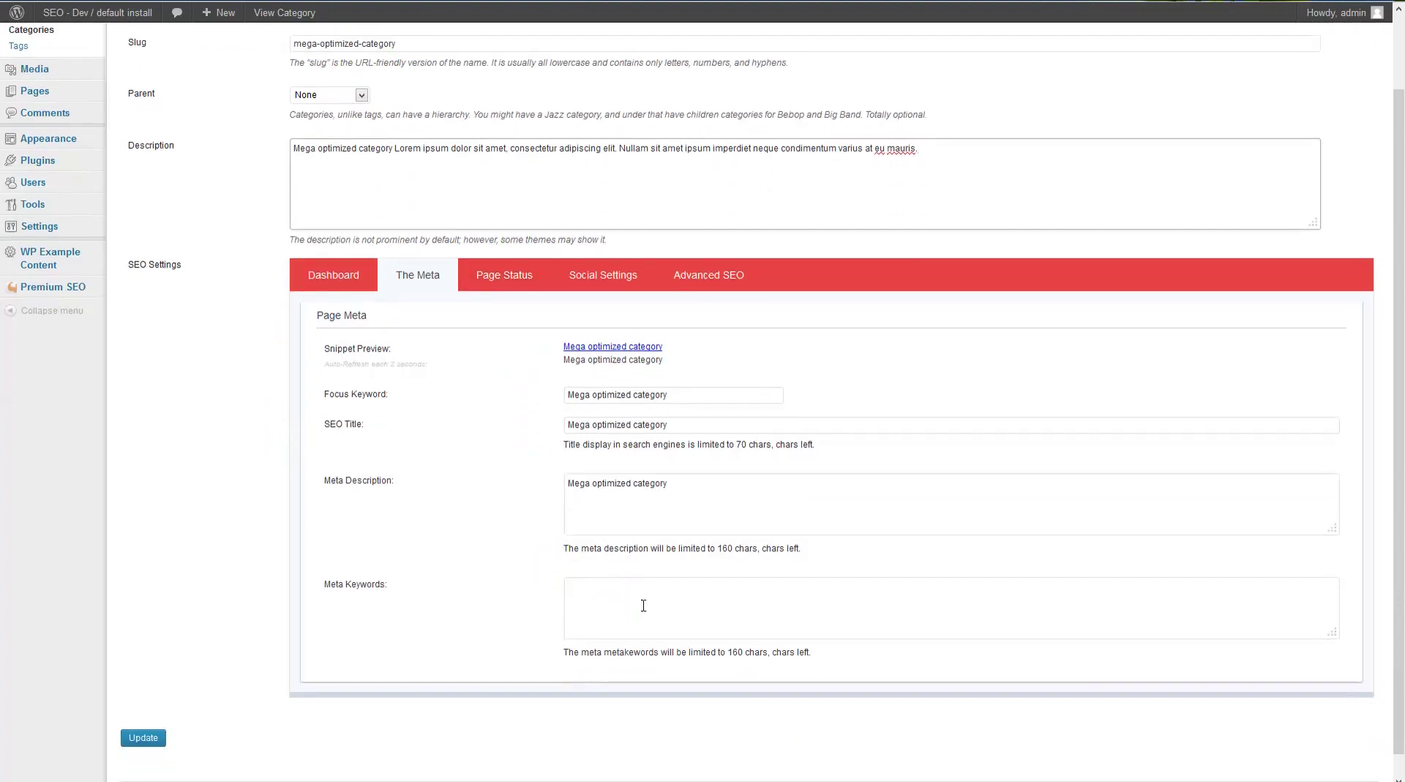
pyautogui.click(643, 604)
pyautogui.tripleClick(593, 487)
pyautogui.hotkey('ctrl', 'c')
pyautogui.click(632, 600)
pyautogui.hotkey('ctrl', 'v')
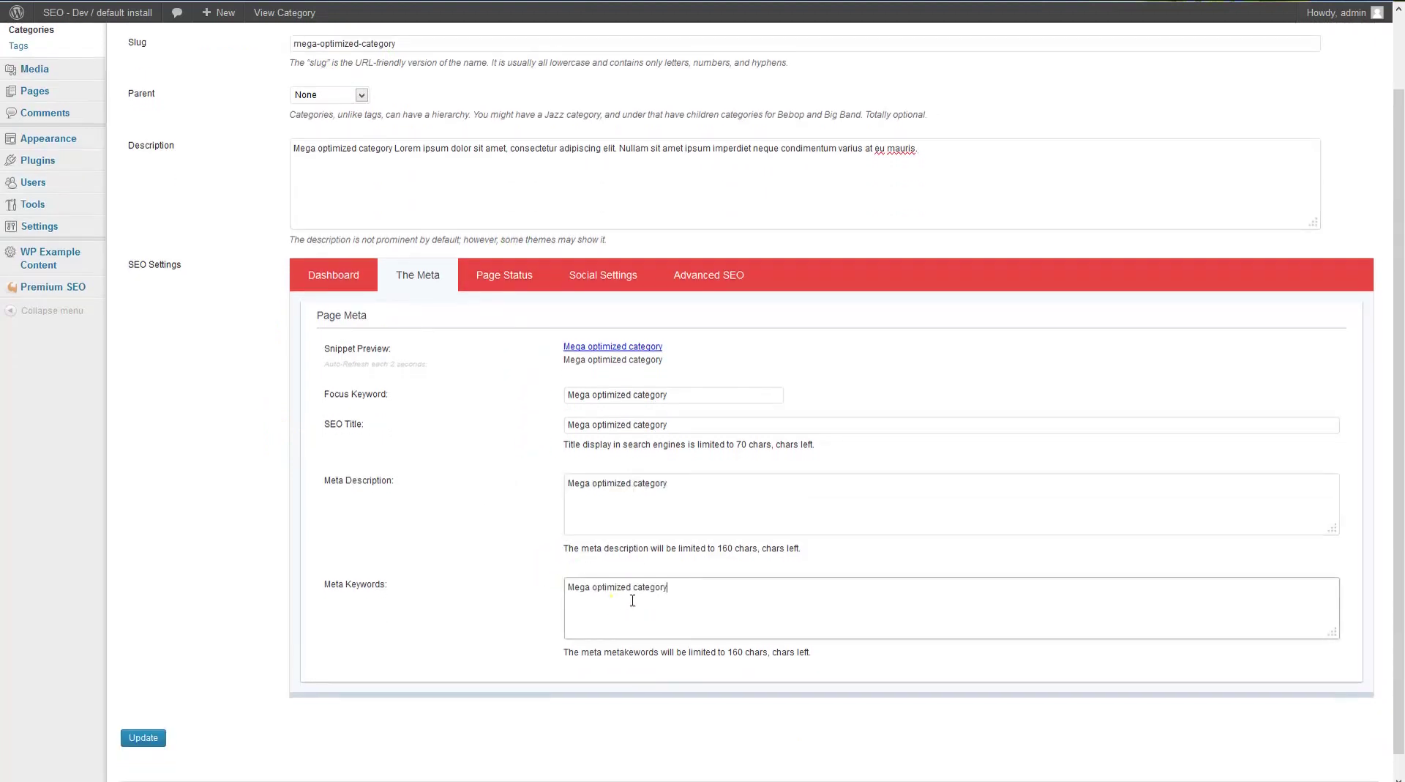
pyautogui.click(144, 737)
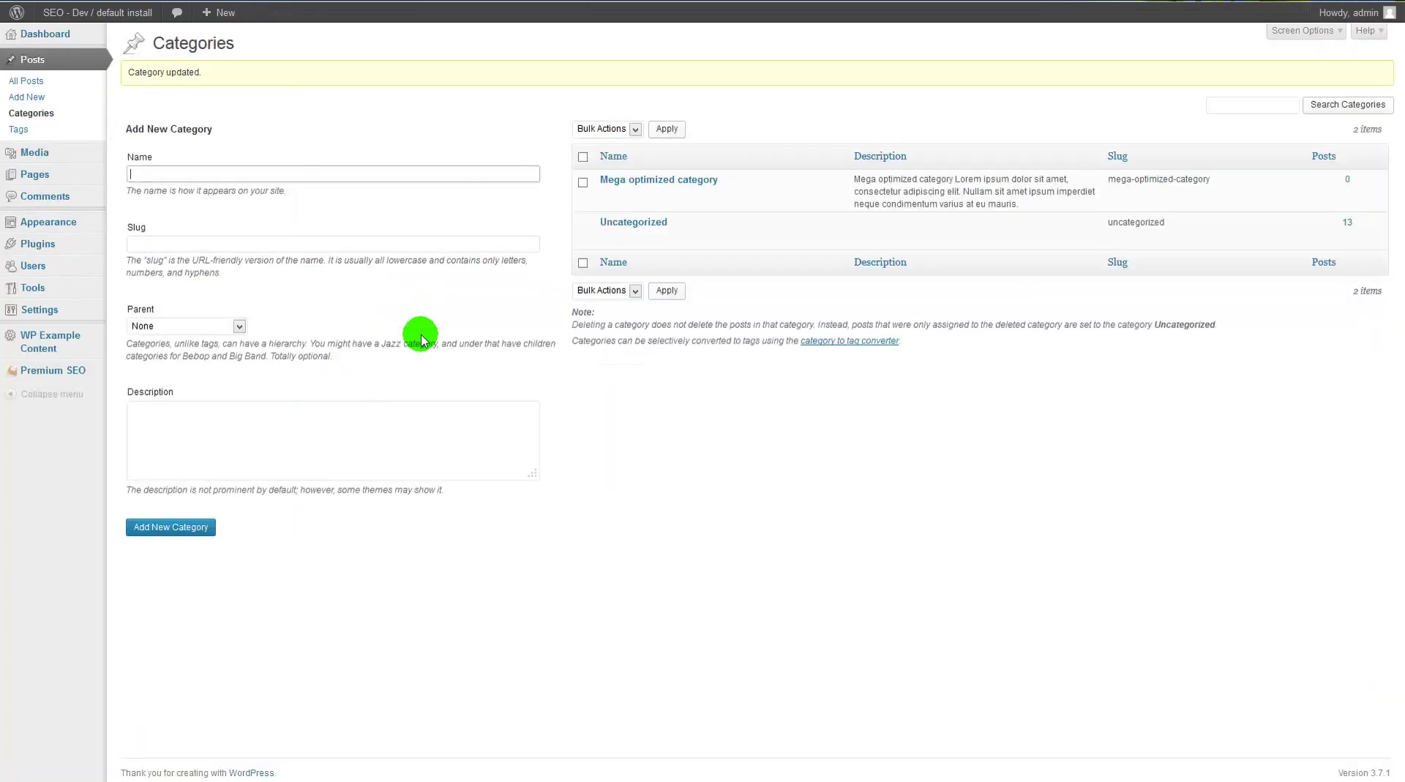
# Step: Reopen the Mega optimized category and append the next three Lorem Ipsum sentences, from "Cum sociis" to "malesuada odio.", to its description
pyautogui.moveTo(624, 196)
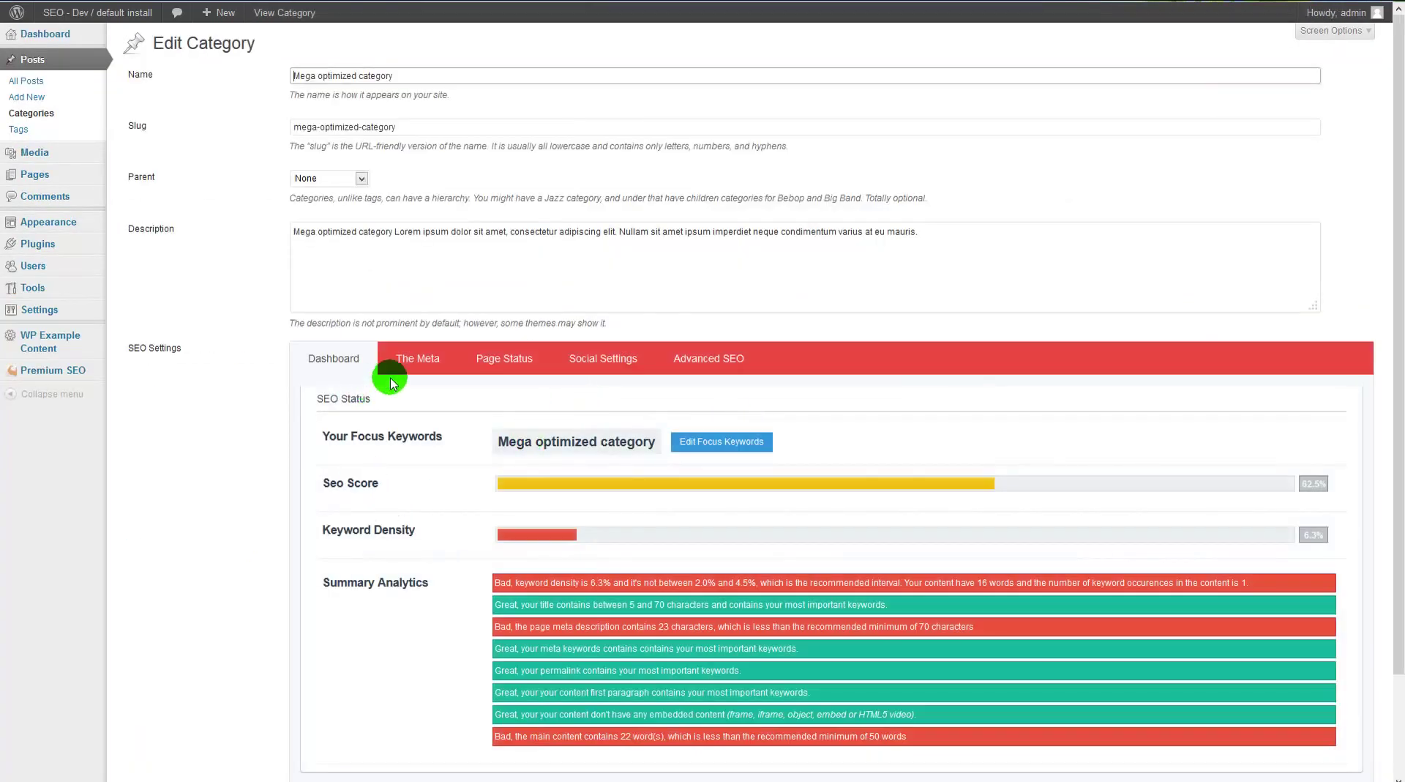
pyautogui.scroll(-2, 841, 501)
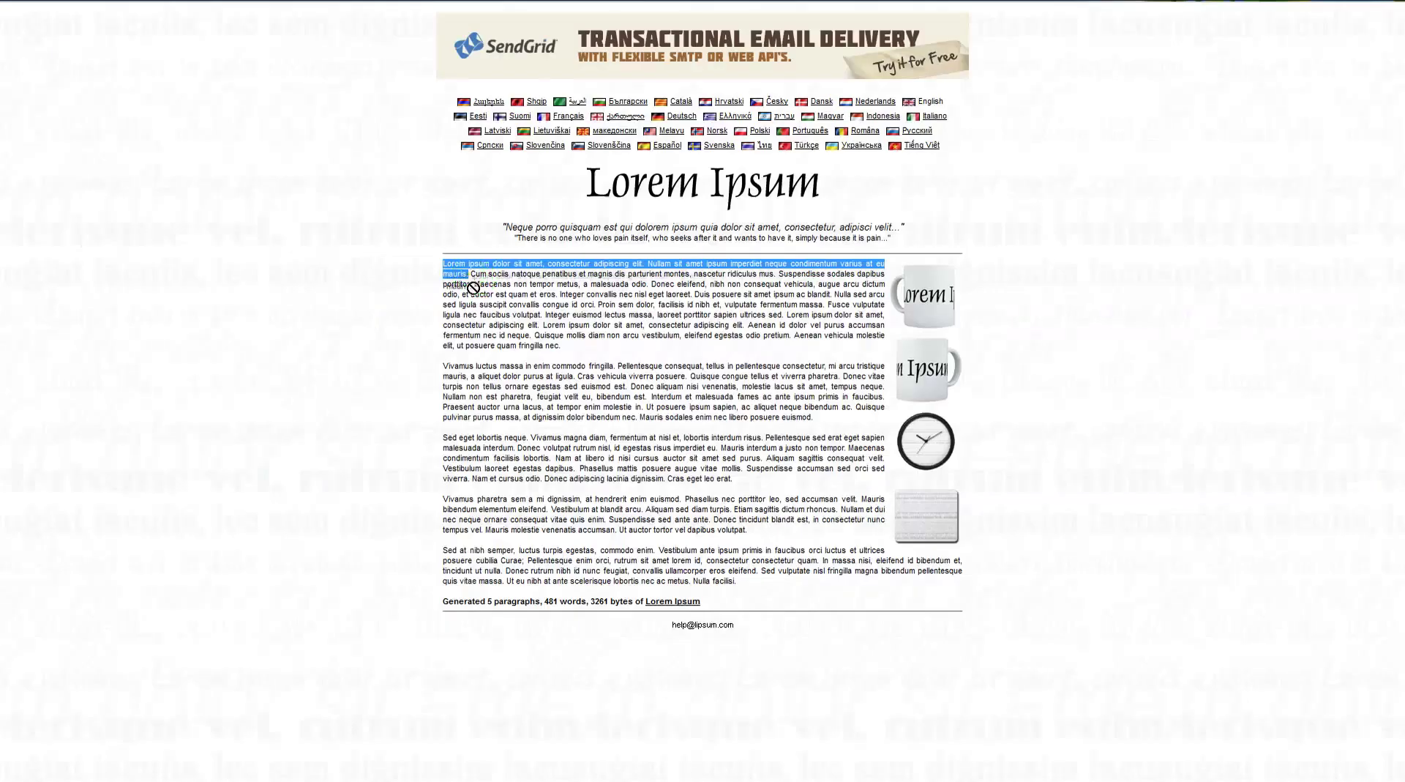
pyautogui.click(511, 299)
pyautogui.click(470, 274)
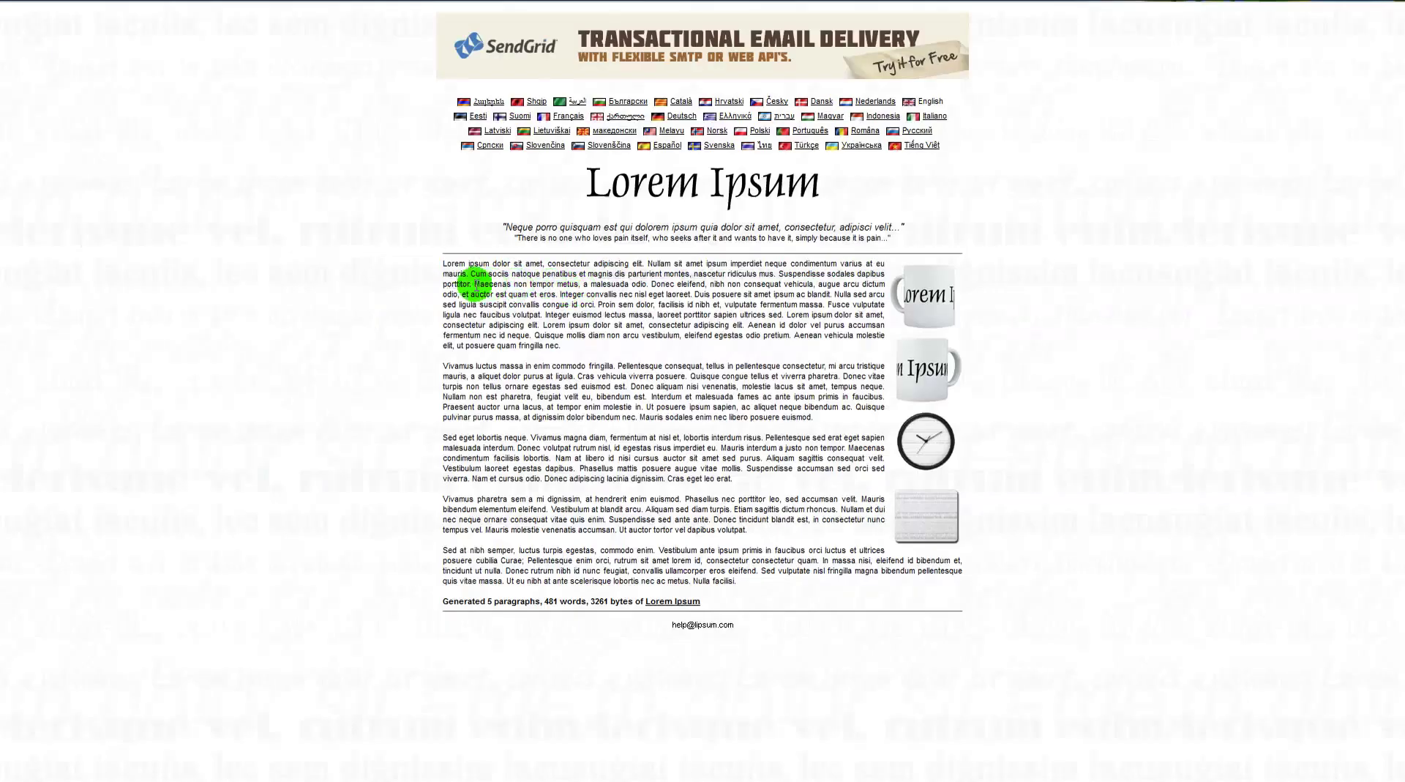
pyautogui.keyDown('shift'); pyautogui.click(653, 284); pyautogui.keyUp('shift')
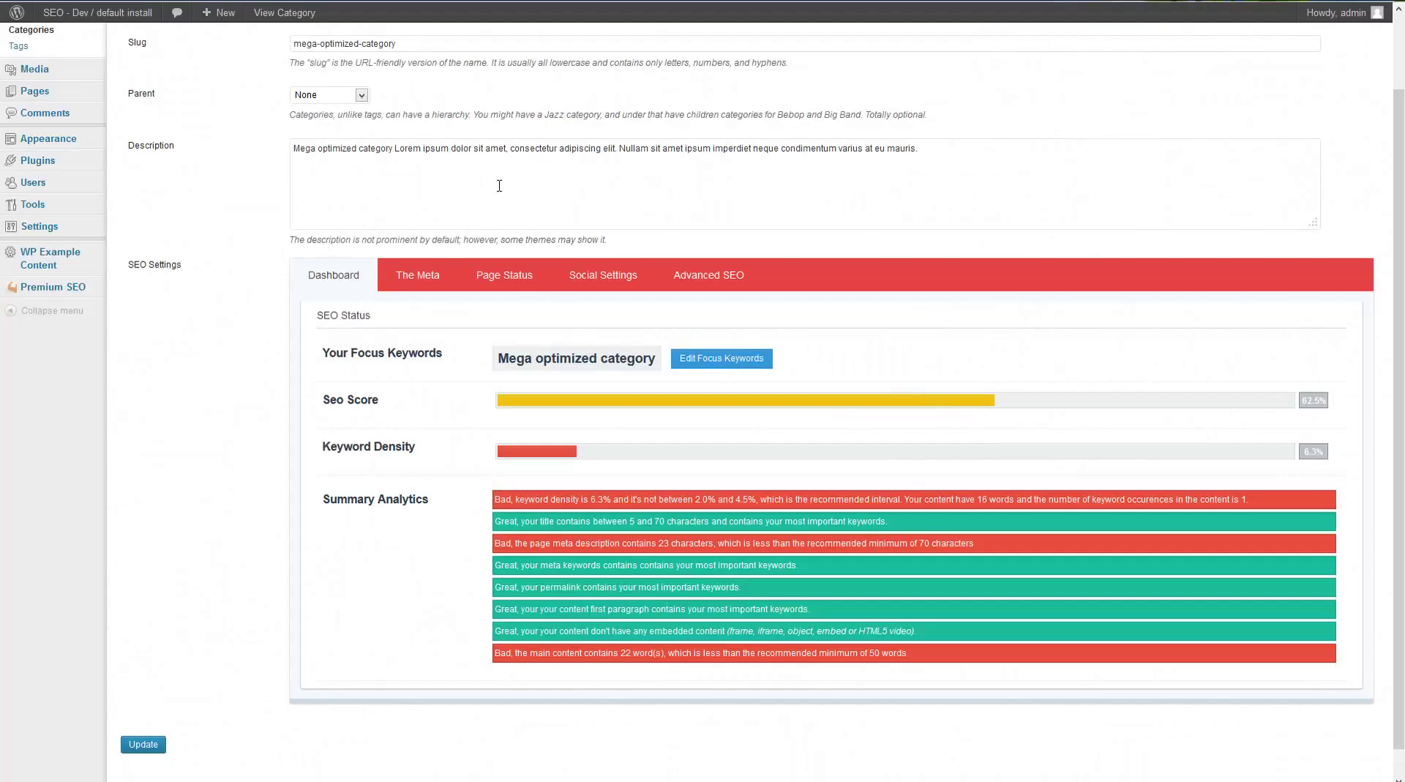
pyautogui.click(972, 145)
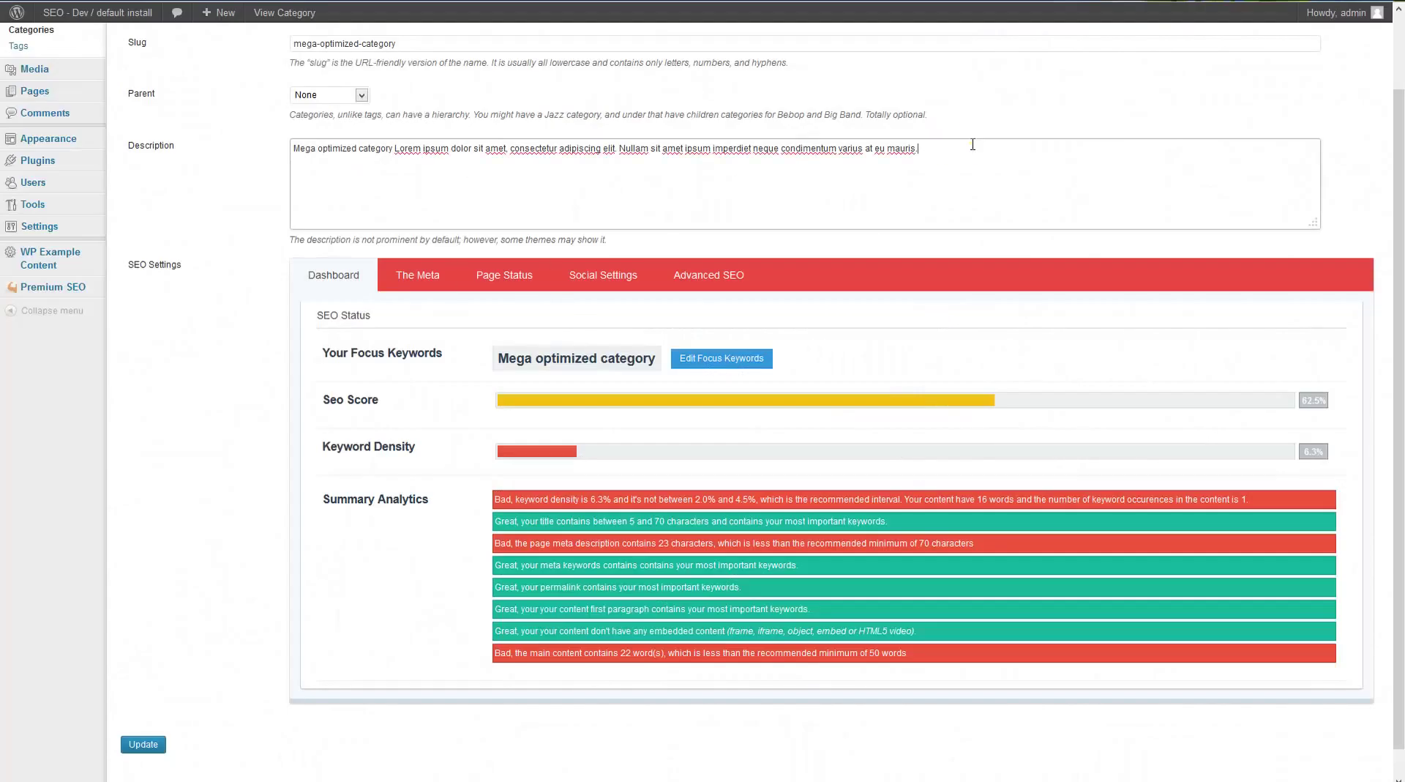
pyautogui.hotkey('ctrl', 'v')
pyautogui.click(897, 191)
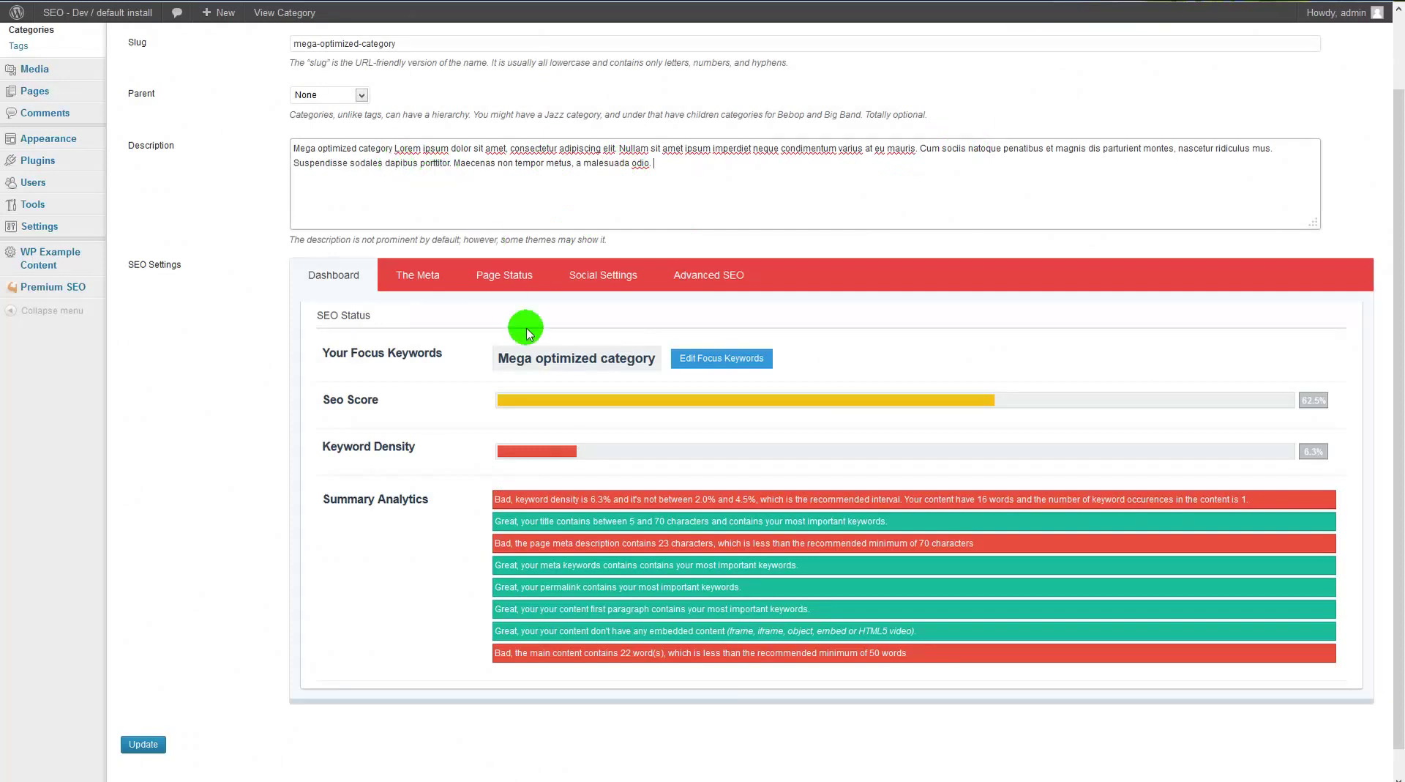
# Step: Replace the category's meta description with the three copied Lorem Ipsum sentences
pyautogui.click(416, 276)
pyautogui.click(657, 492)
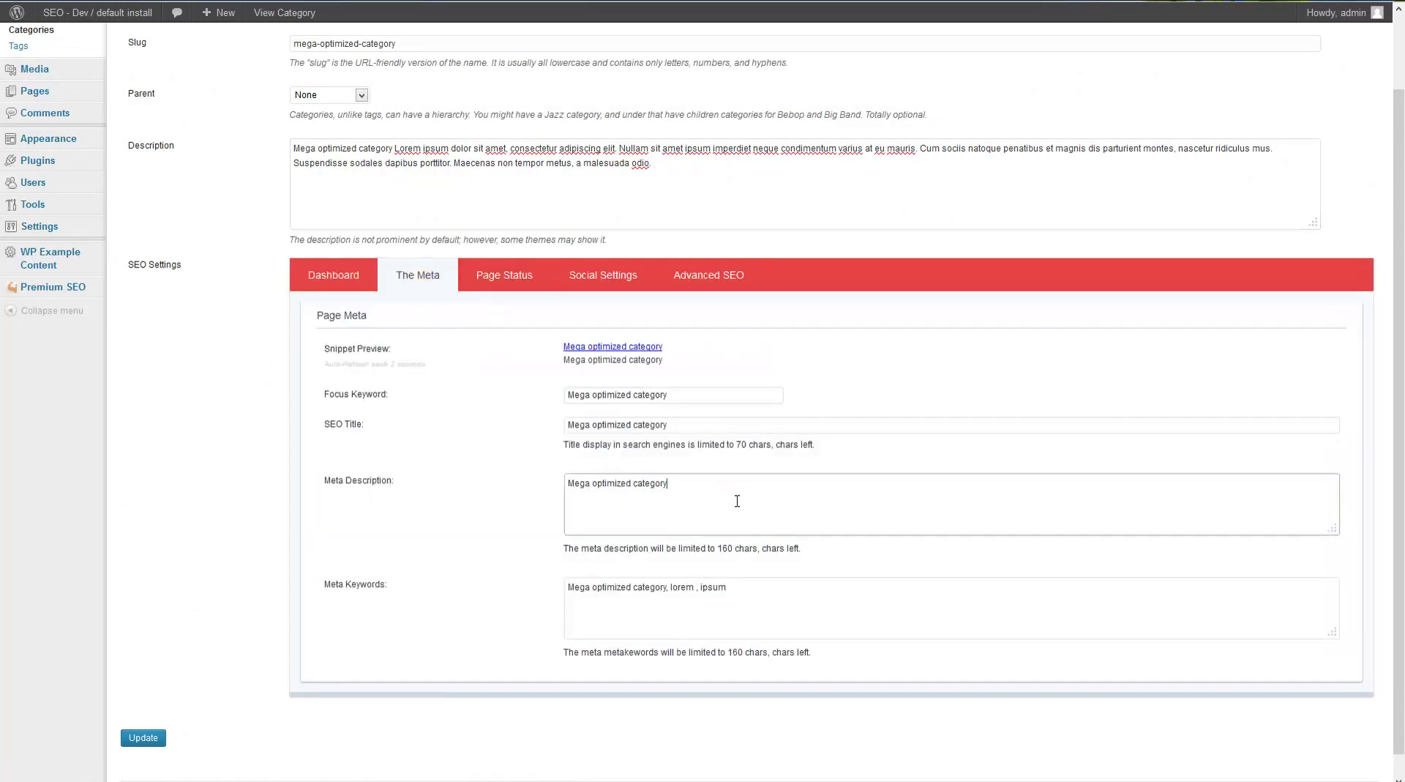
pyautogui.hotkey('ctrl', 'a')
pyautogui.hotkey('ctrl', 'v')
# Step: Copy the SEO title "Mega optimized category" over the word "Cum" at the start of the meta description and update the category
pyautogui.click(644, 436)
pyautogui.hotkey('ctrl', 'a')
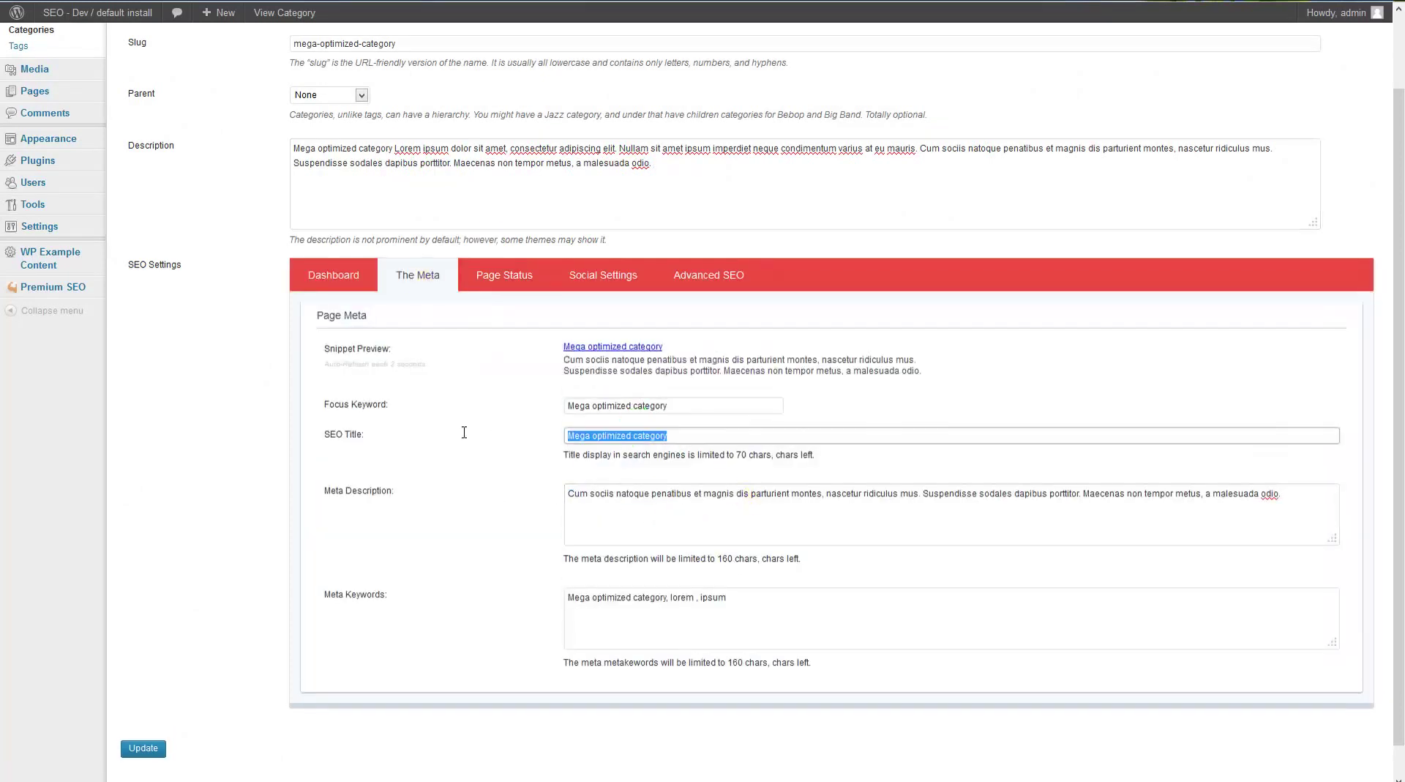
pyautogui.hotkey('ctrl', 'c')
pyautogui.doubleClick(578, 493)
pyautogui.hotkey('ctrl', 'v')
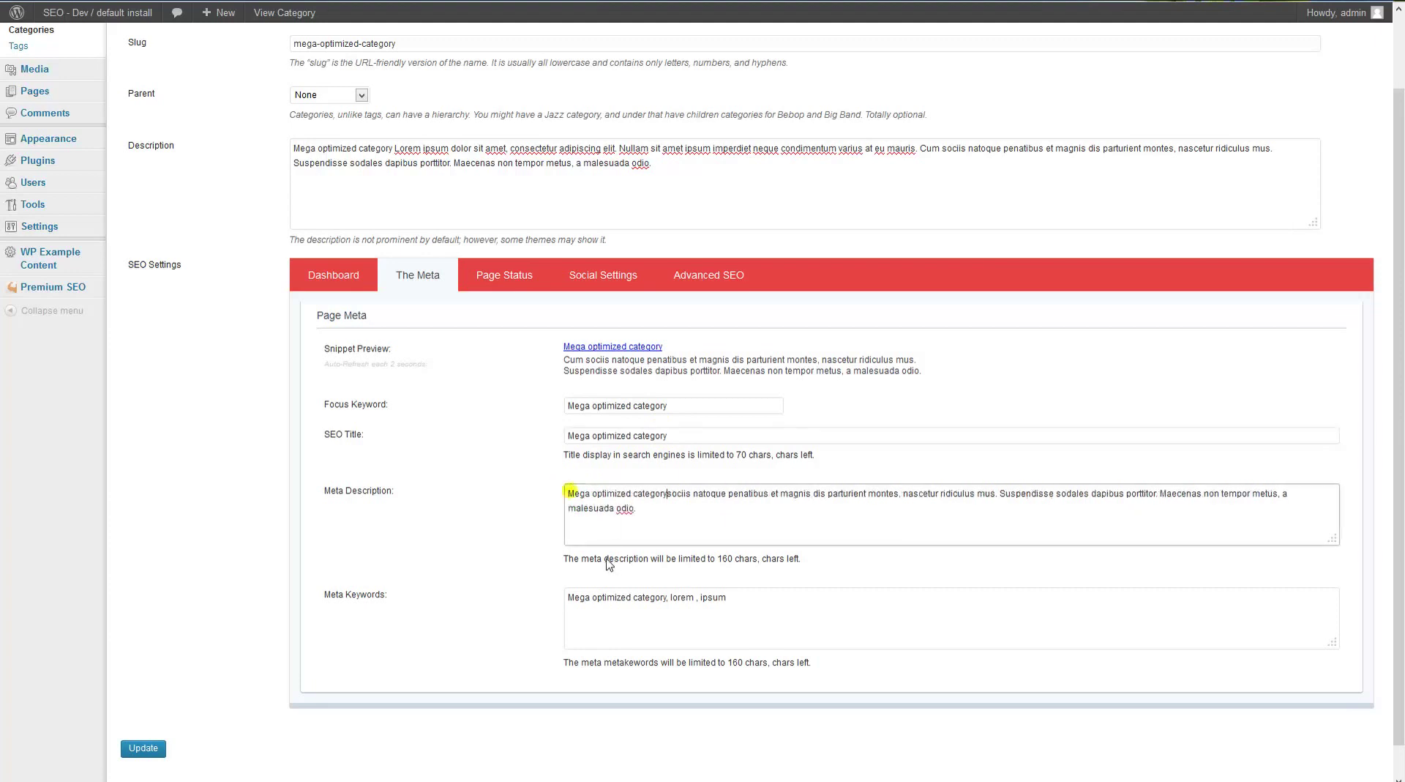
pyautogui.click(141, 761)
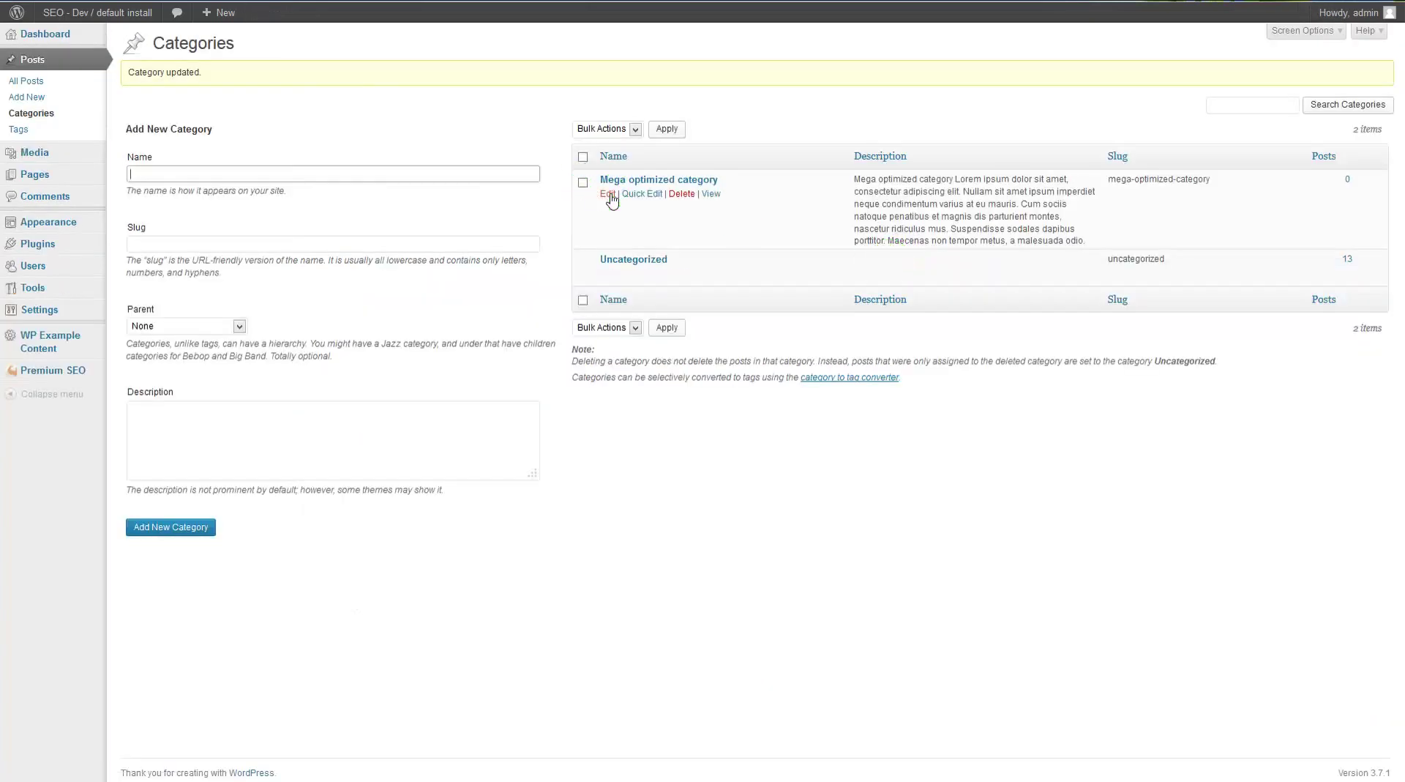
# Step: Reopen the Mega optimized category, remove the sentence "Maecenas non tempor metus, a malesuada odio." from its meta description and update it
pyautogui.click(609, 195)
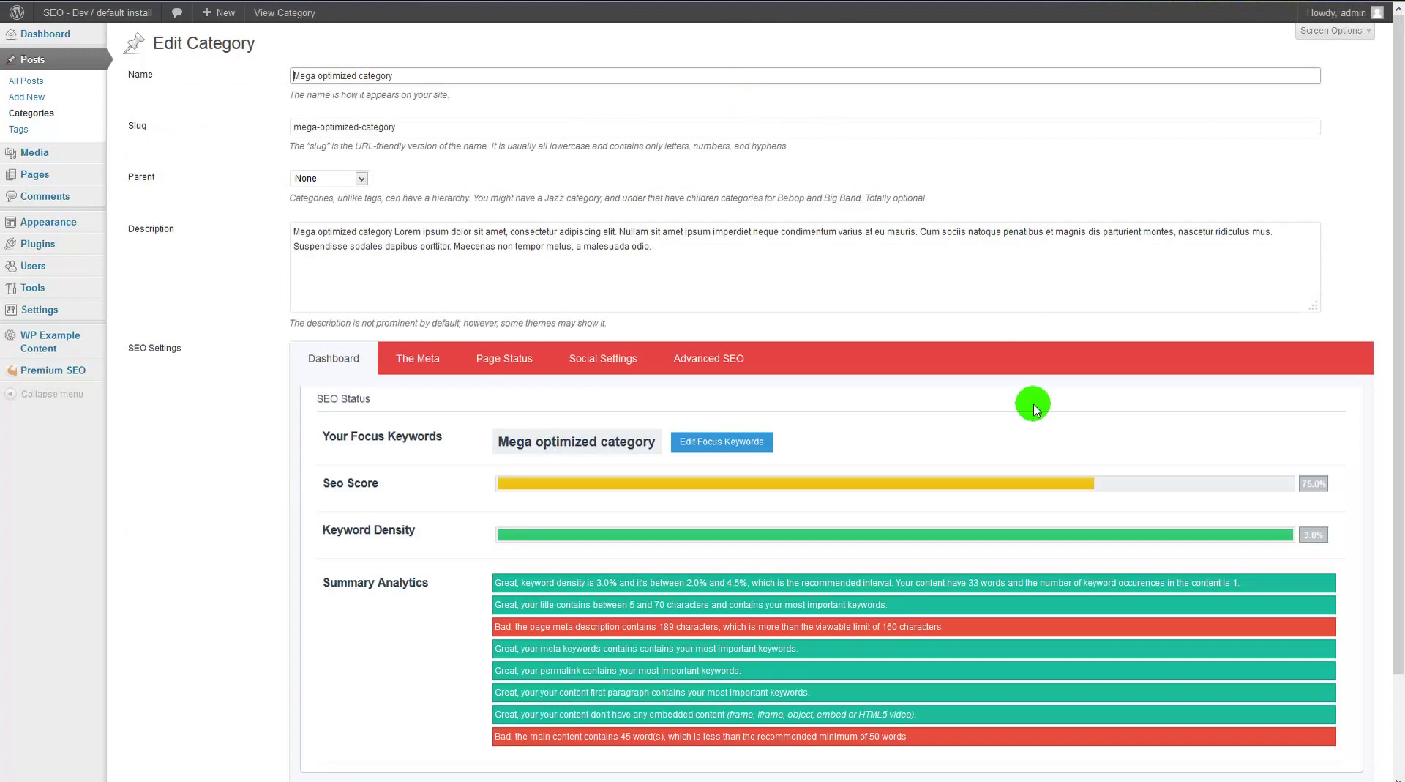
pyautogui.click(424, 360)
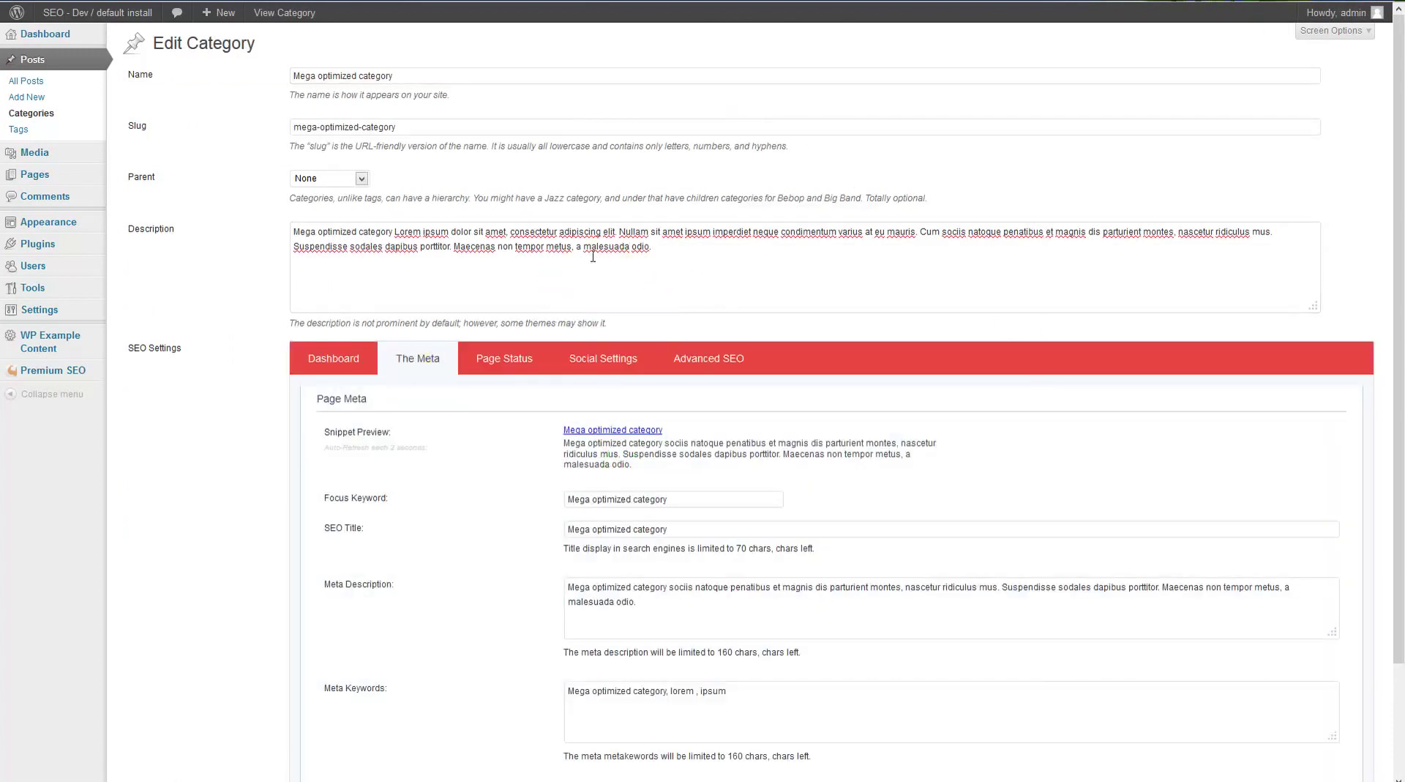
pyautogui.moveTo(653, 247); pyautogui.dragTo(454, 247)
pyautogui.click(492, 370)
pyautogui.click(438, 366)
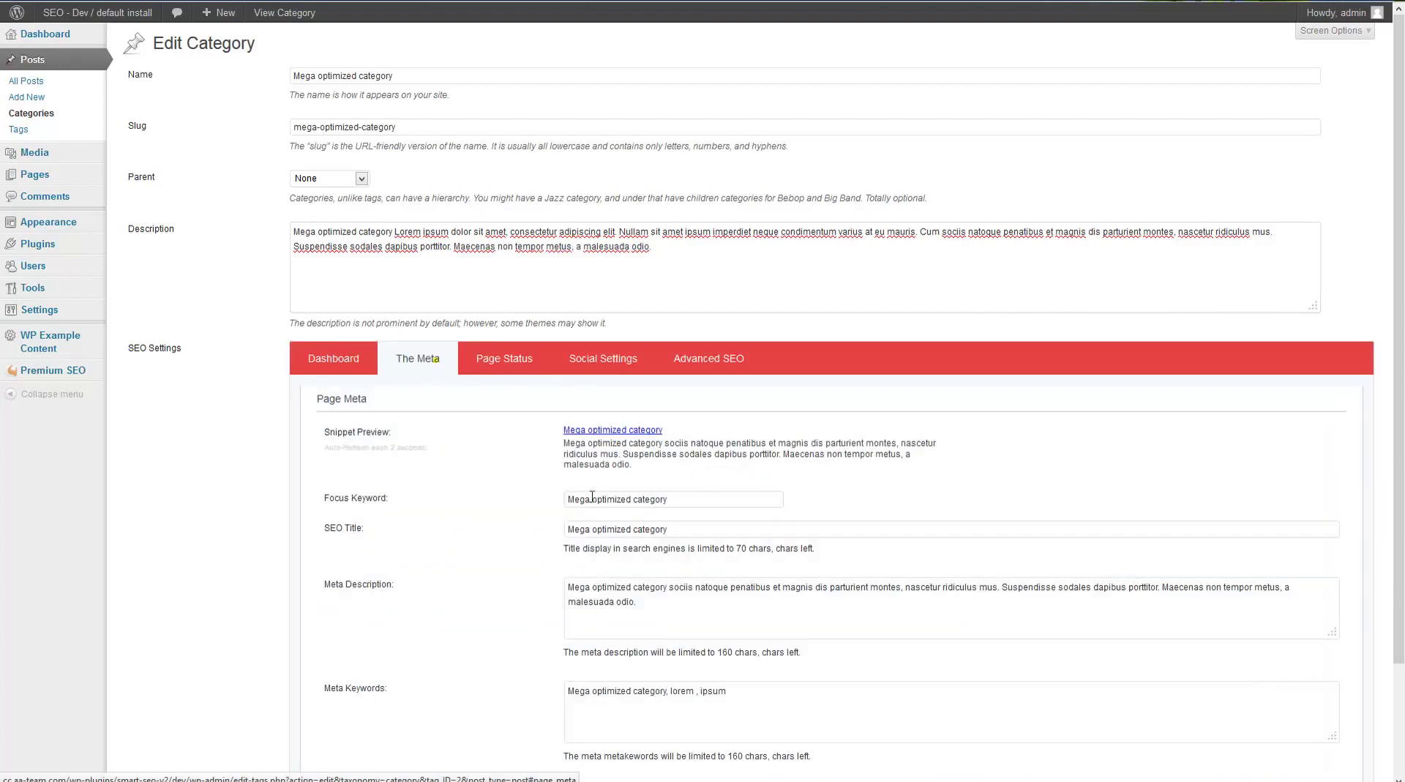
pyautogui.click(628, 613)
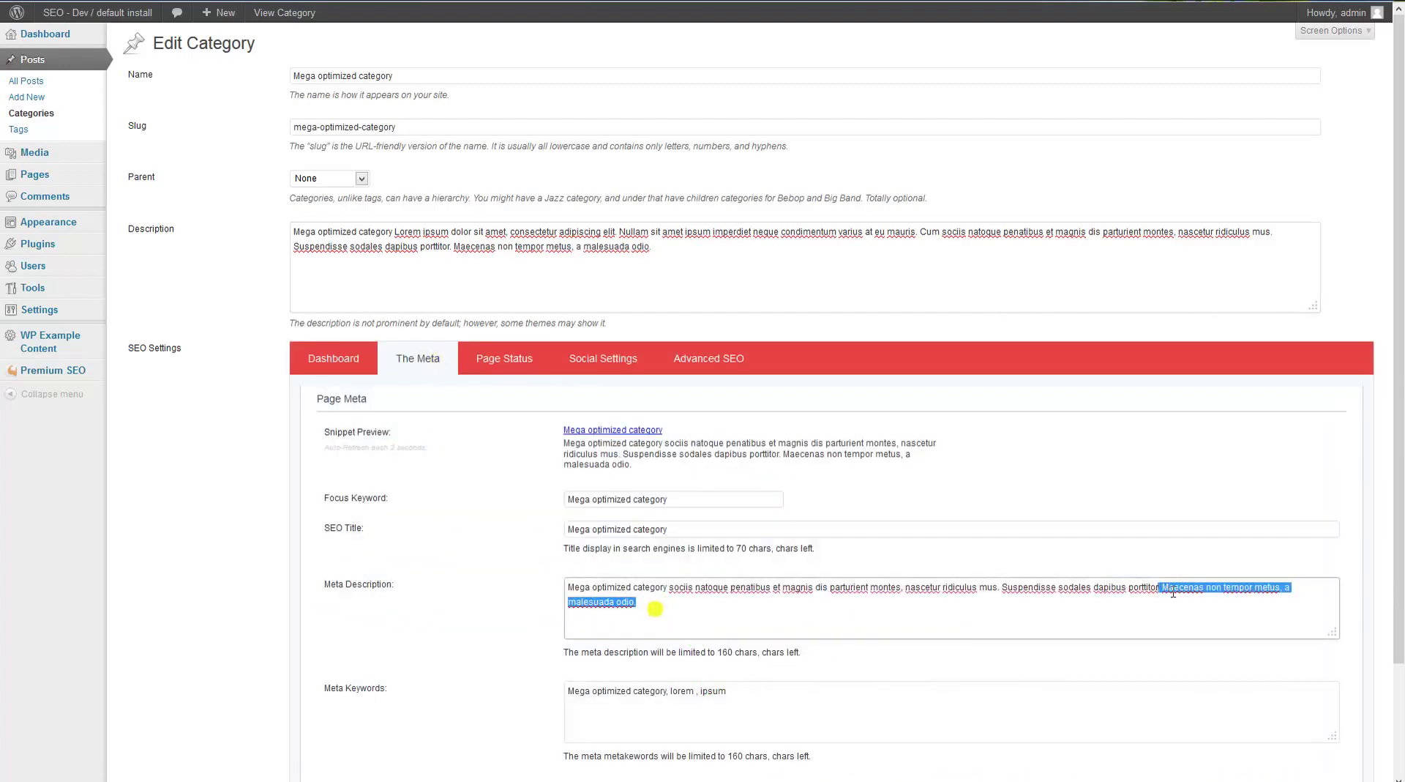
pyautogui.press('BackSpace')
pyautogui.scroll(-3, 439, 644)
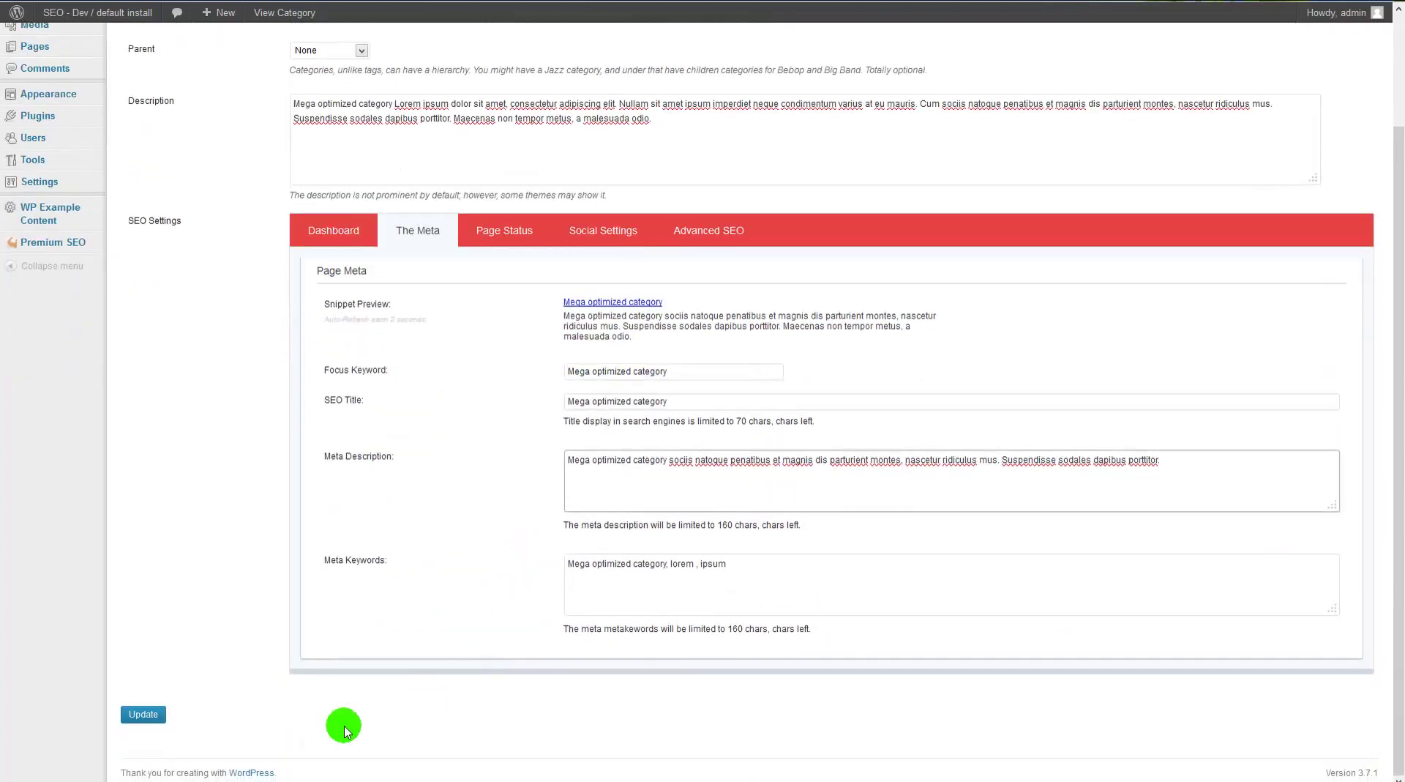
pyautogui.click(162, 716)
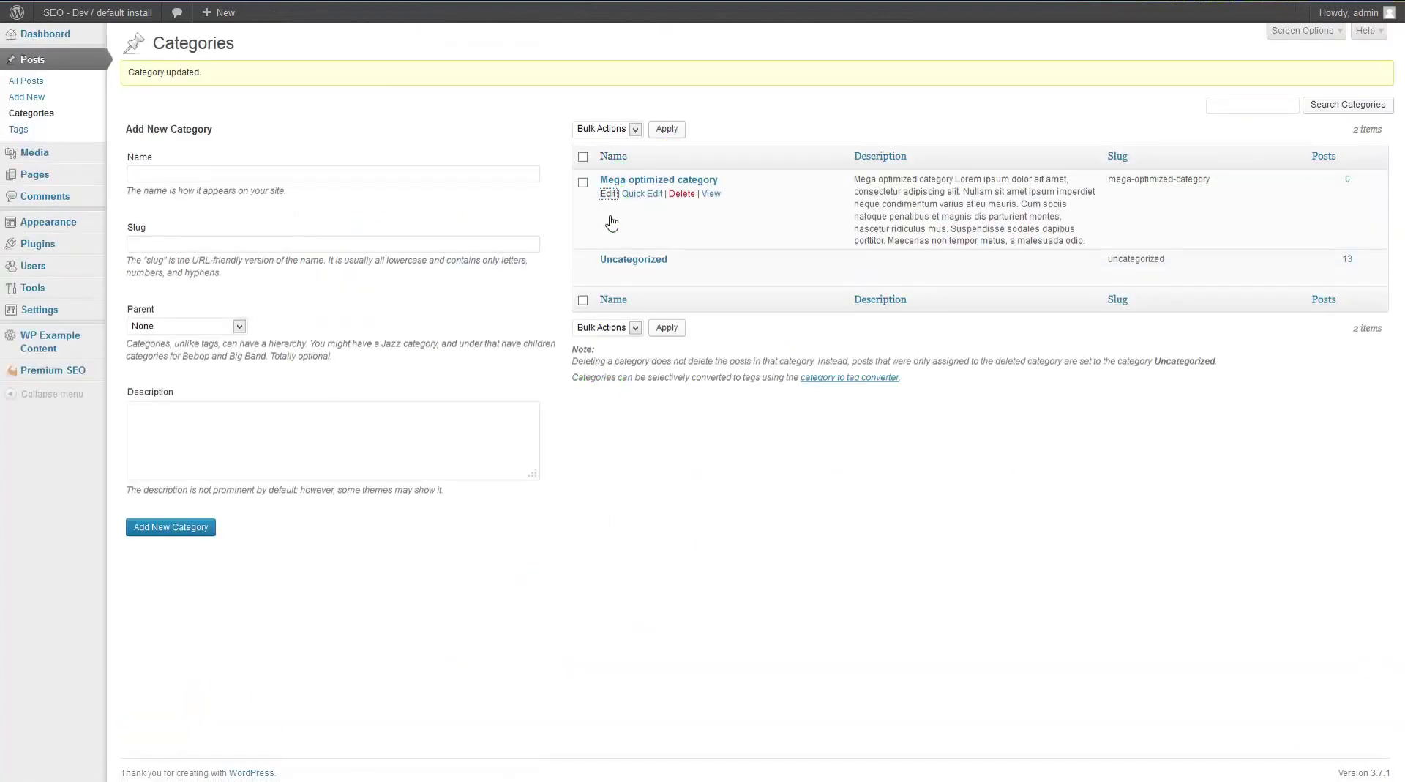
# Step: Reopen the Mega optimized category and review its SEO score, keyword density and summary analytics
pyautogui.click(607, 194)
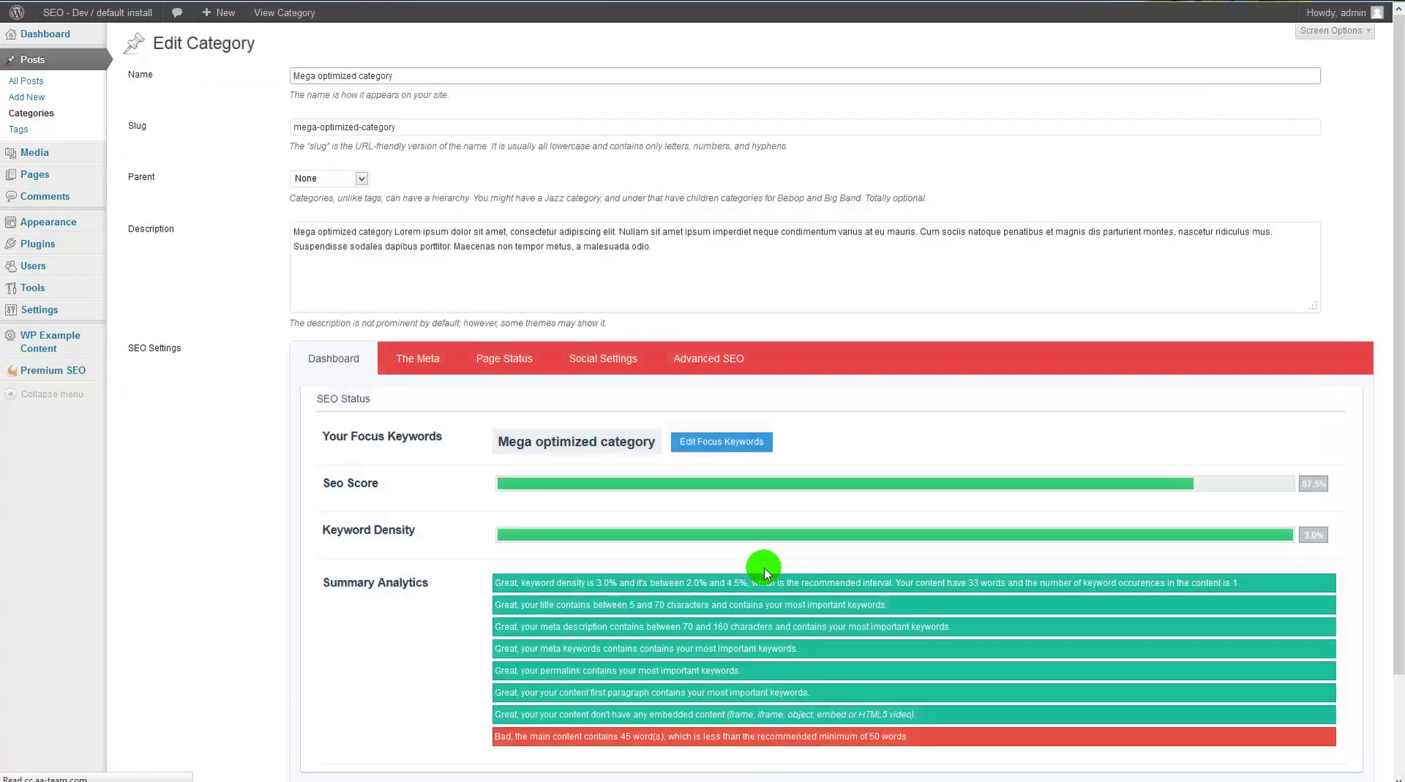
pyautogui.scroll(-3, 1204, 527)
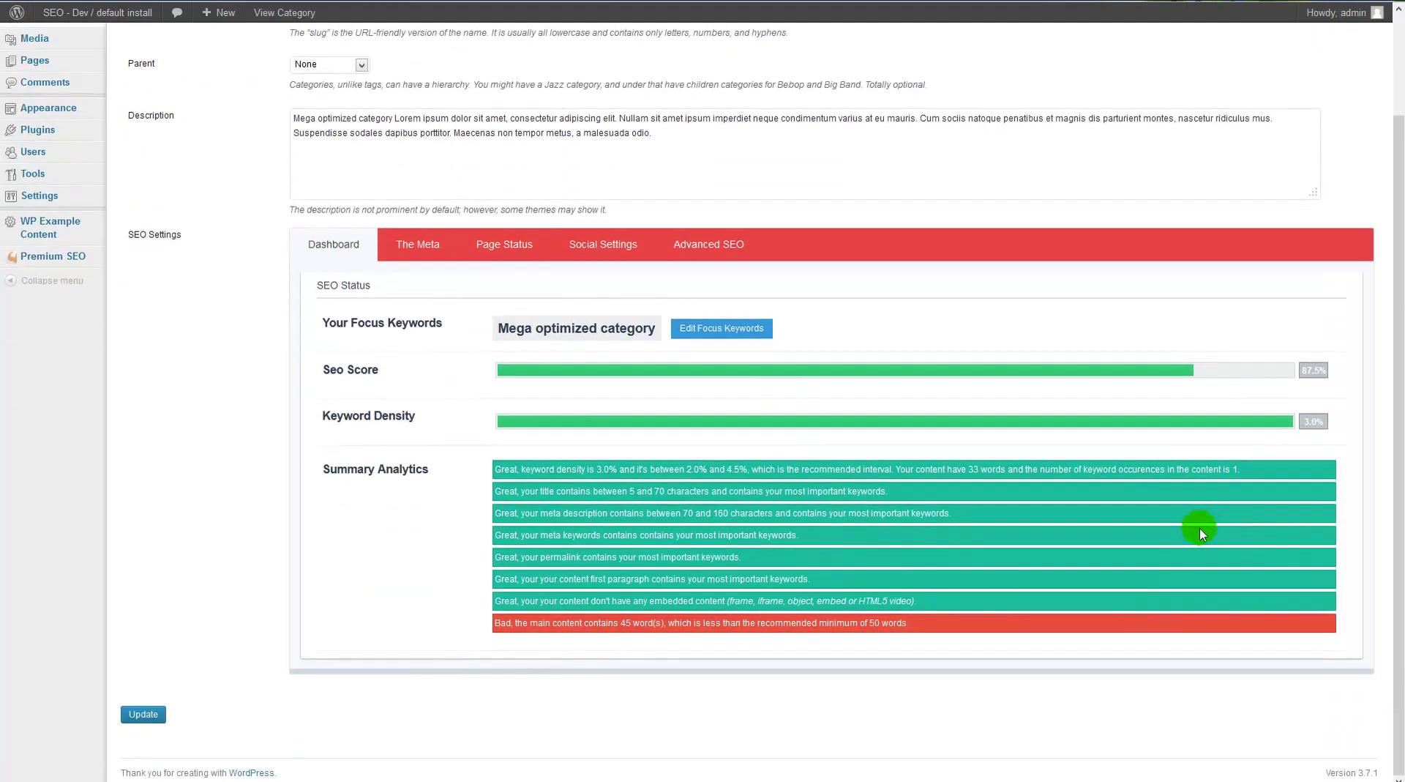